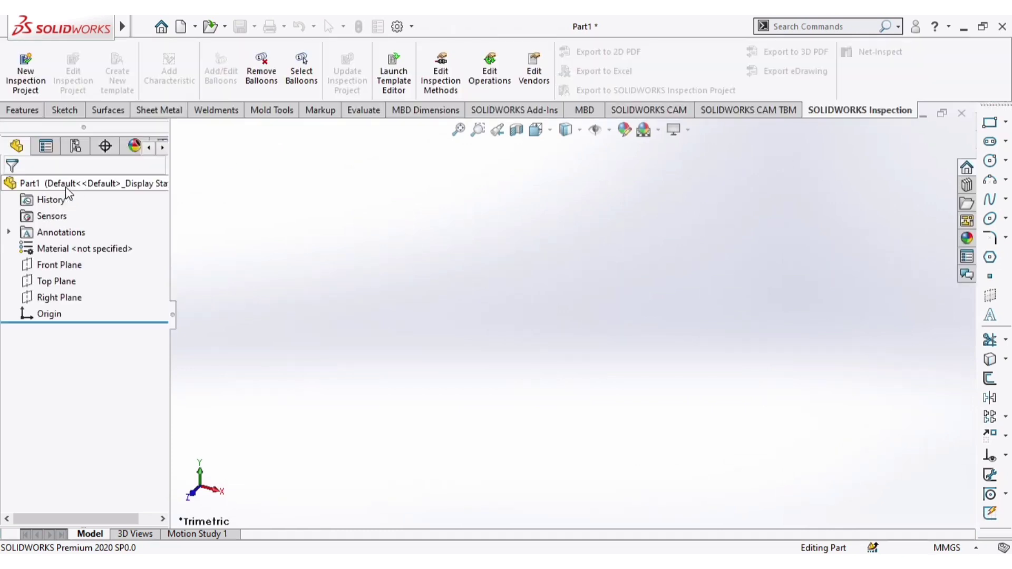
Start a sketch on the Front Plane and draw a vertical construction centerline through the origin
click(59, 265)
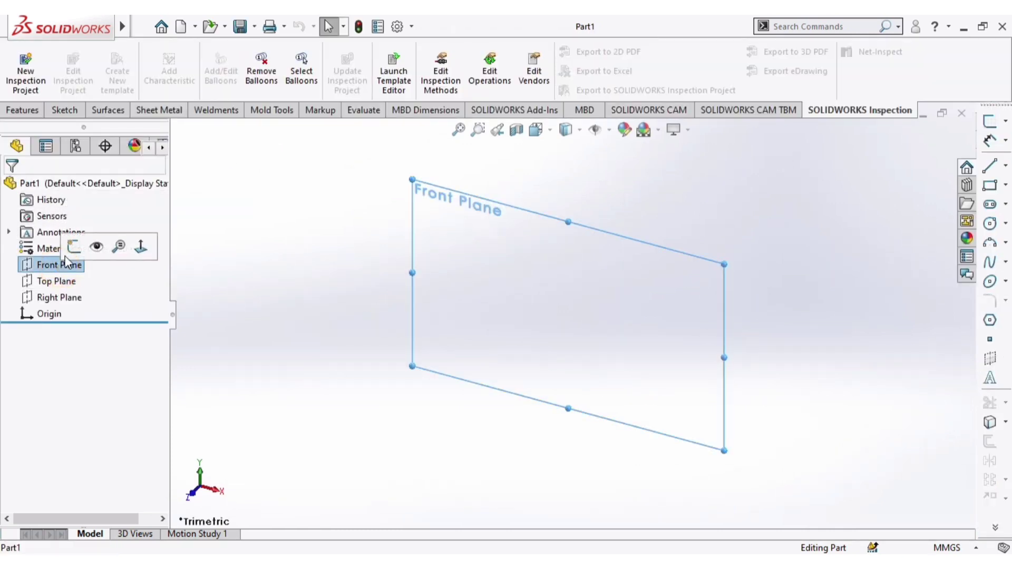
click(73, 245)
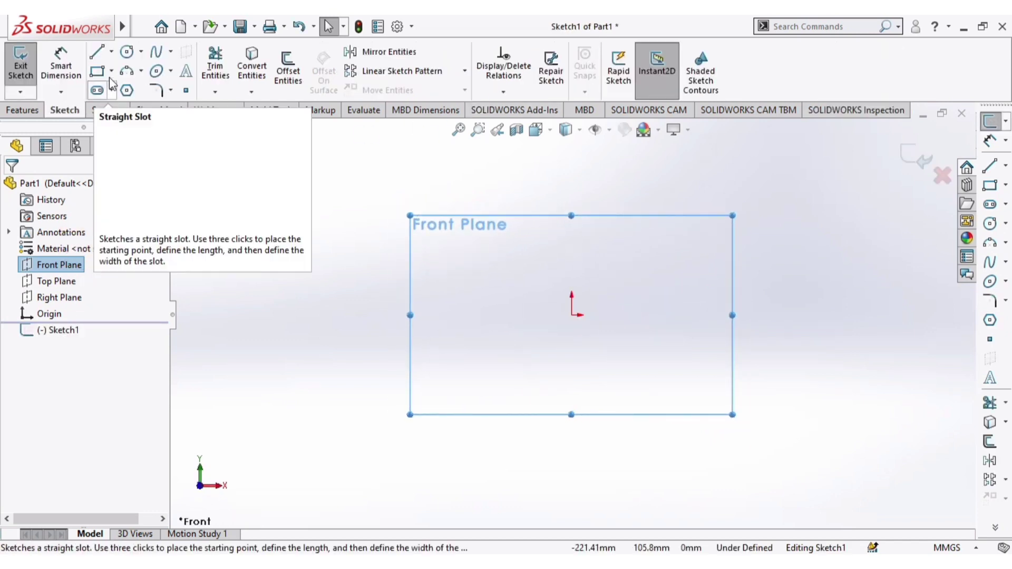
click(111, 51)
click(131, 88)
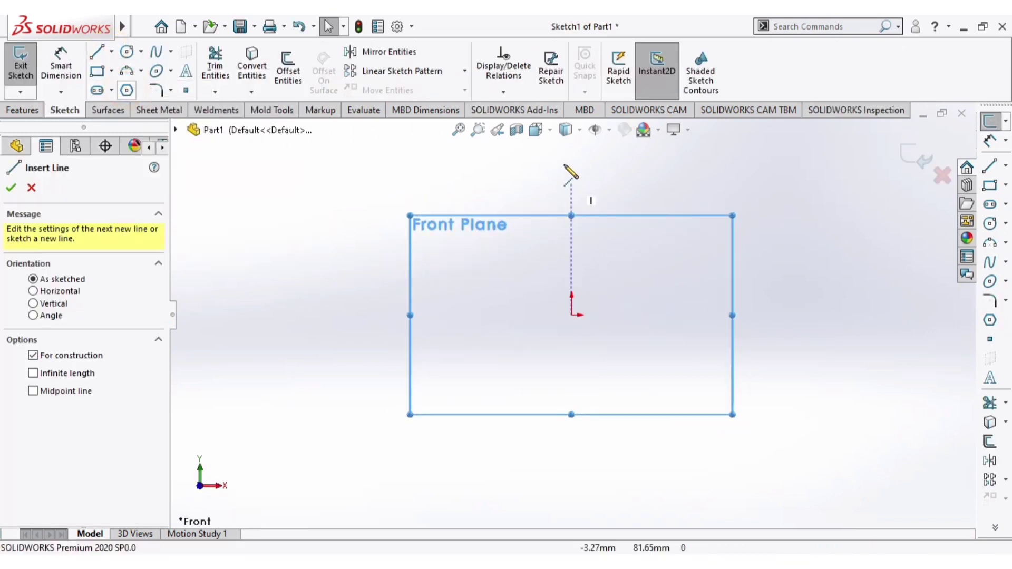
click(570, 152)
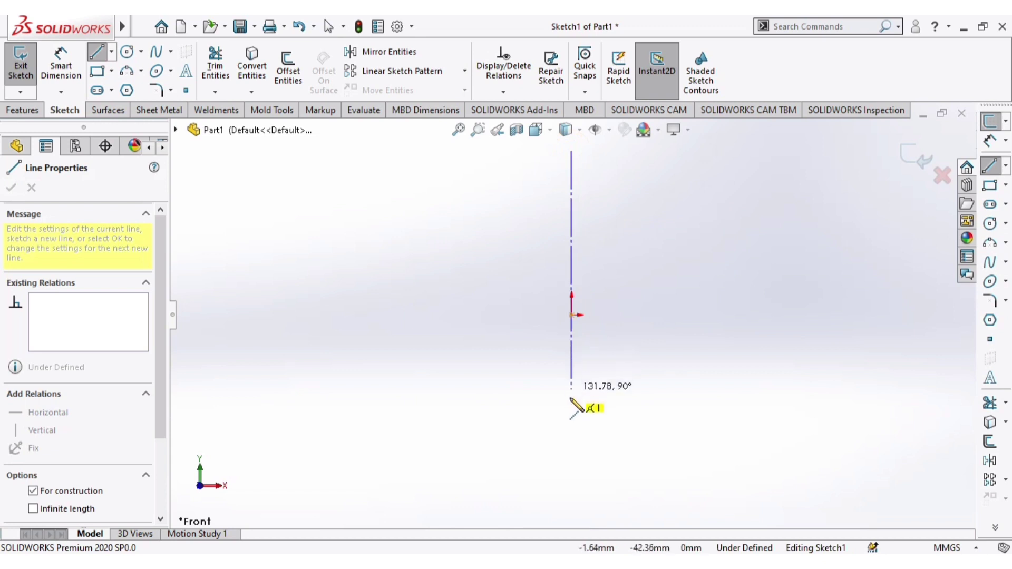
click(572, 452)
key(Escape)
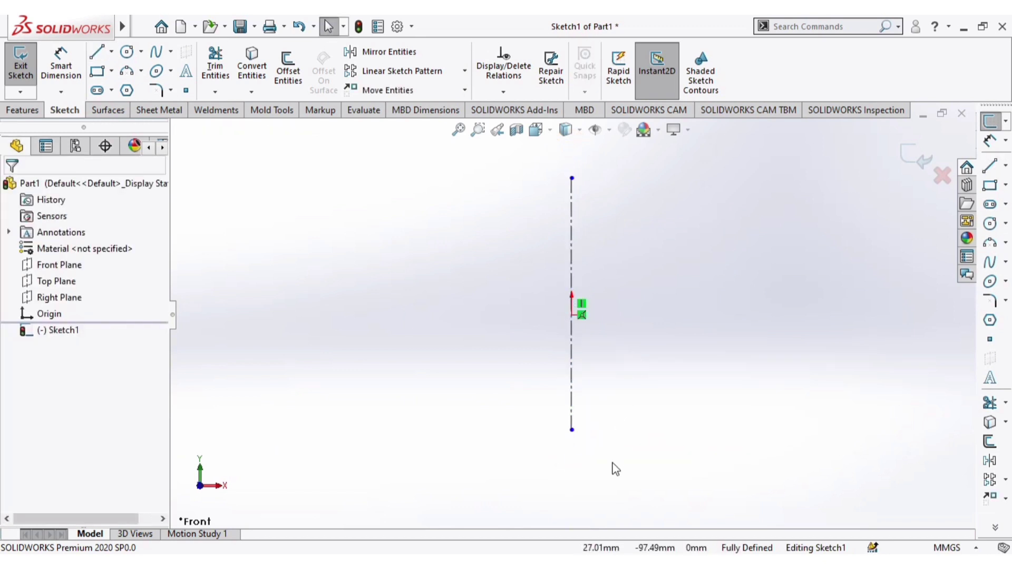
Sketch a closed stepped half-profile against the centerline, about 29 mm wide at both ends with a narrower middle section
ctrl+middle_drag(595, 214, 592, 250)
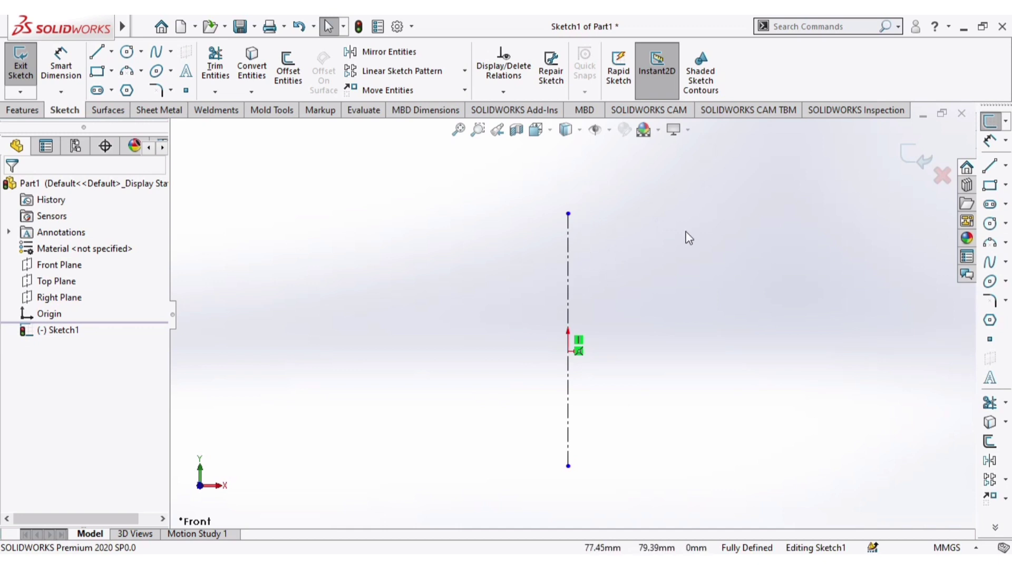
click(96, 51)
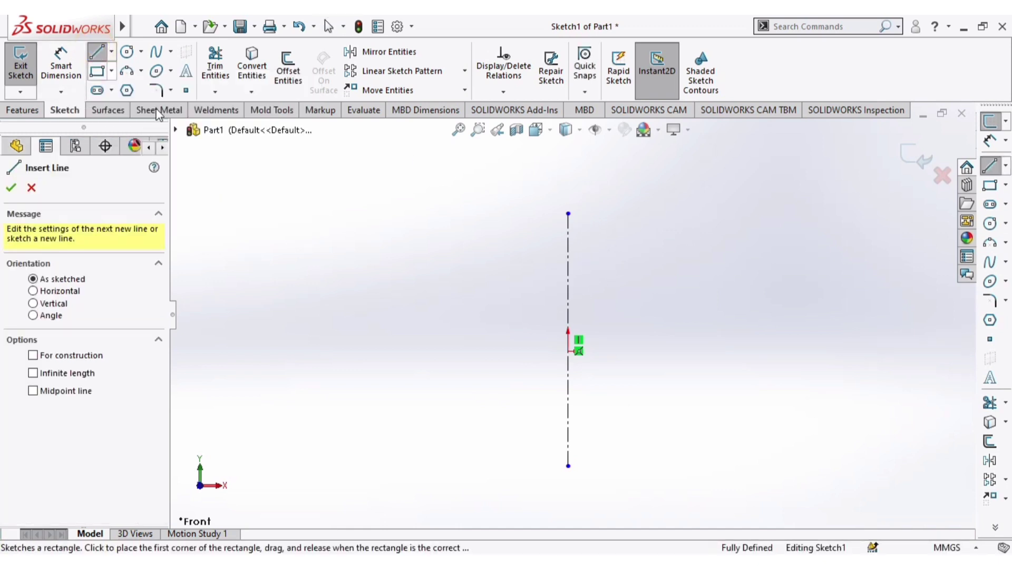
click(568, 213)
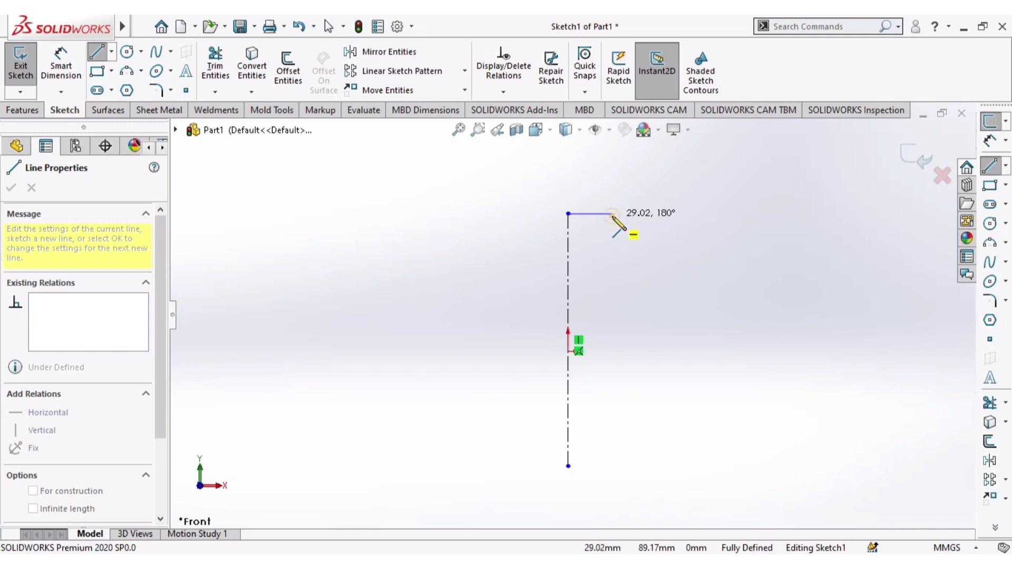
click(612, 214)
click(612, 284)
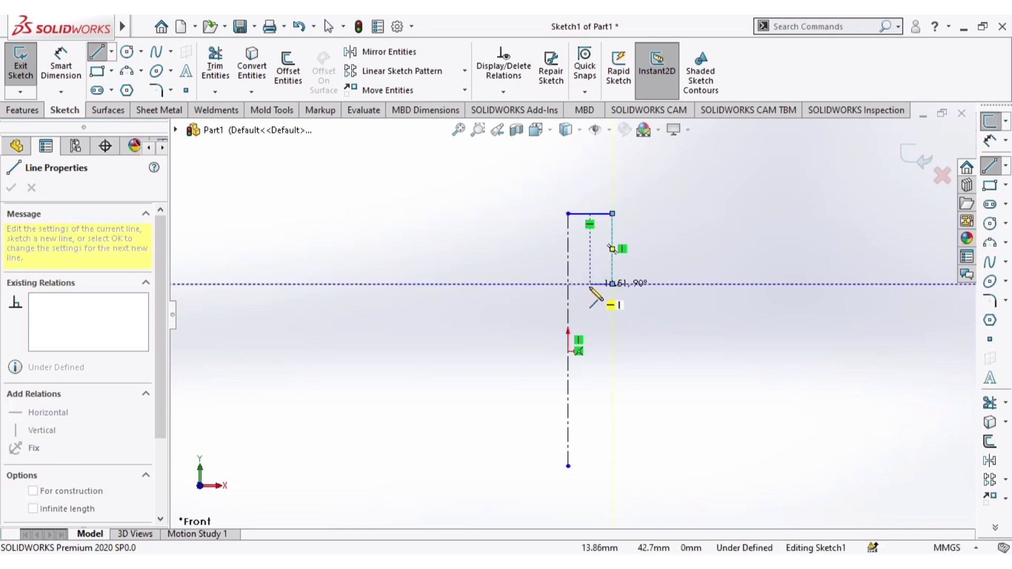
click(590, 283)
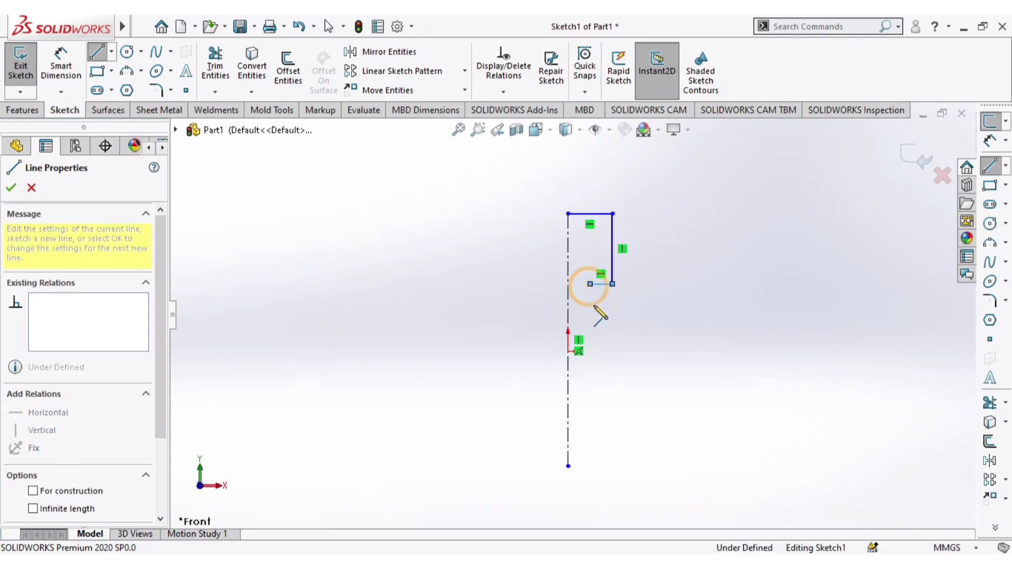
click(590, 417)
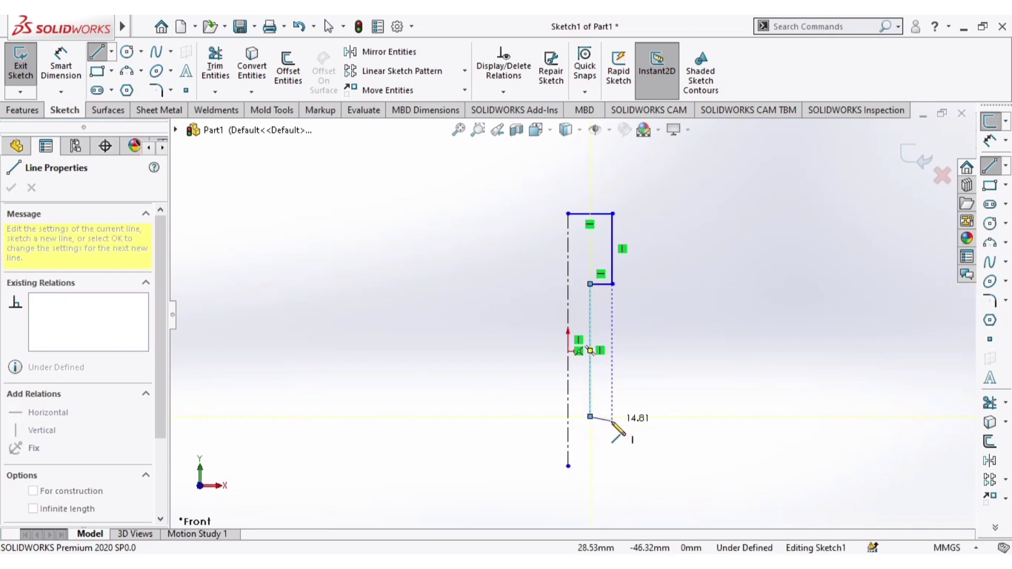
click(612, 417)
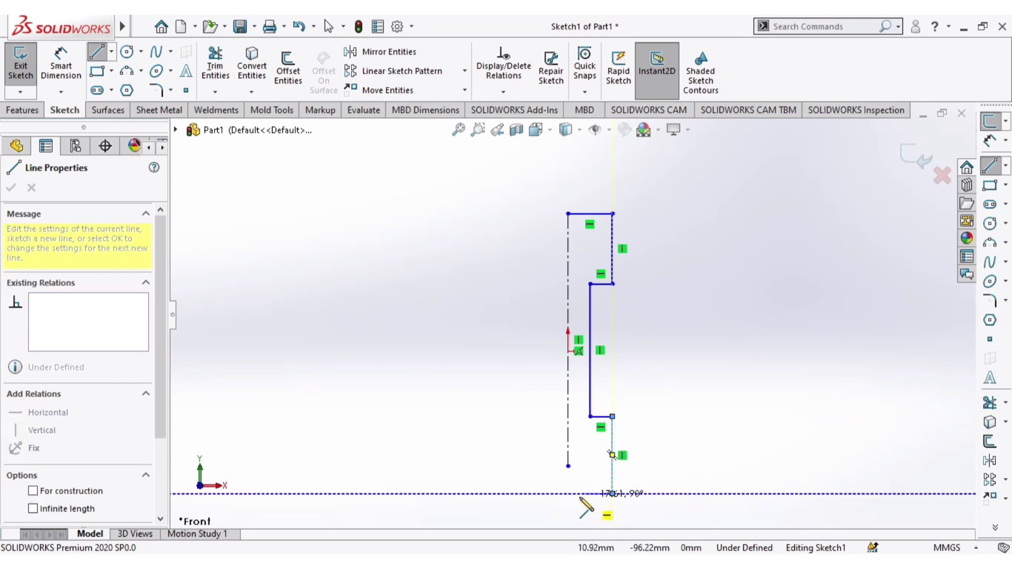
click(612, 493)
click(568, 494)
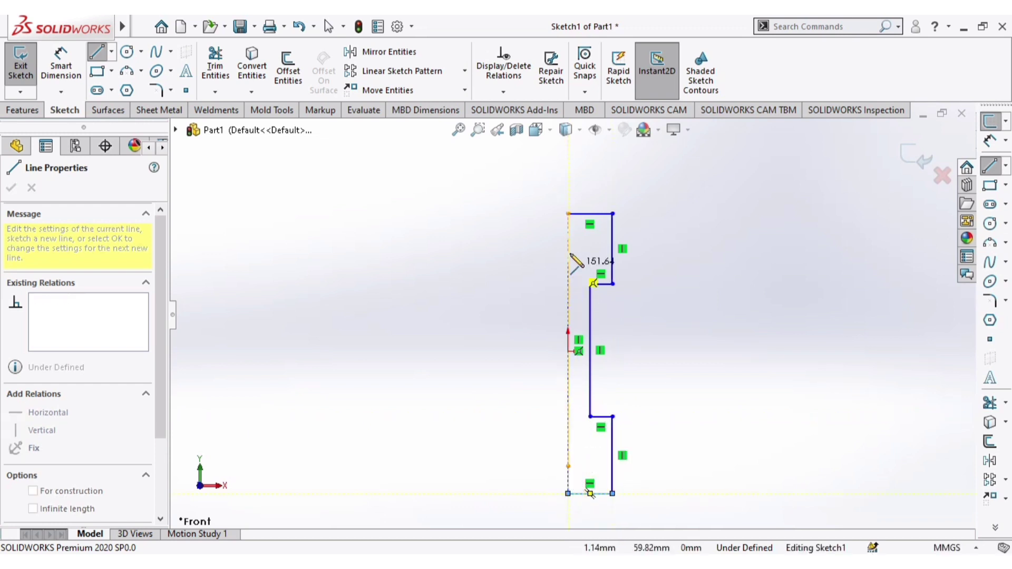
click(568, 214)
key(Escape)
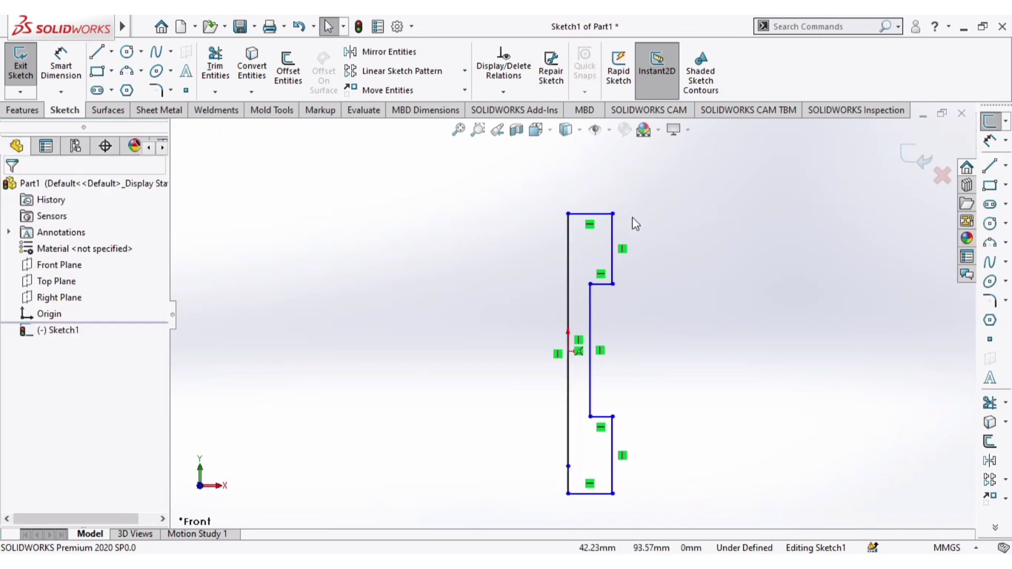
Dimension the width of the profile's top edge, keeping its drawn value
click(61, 66)
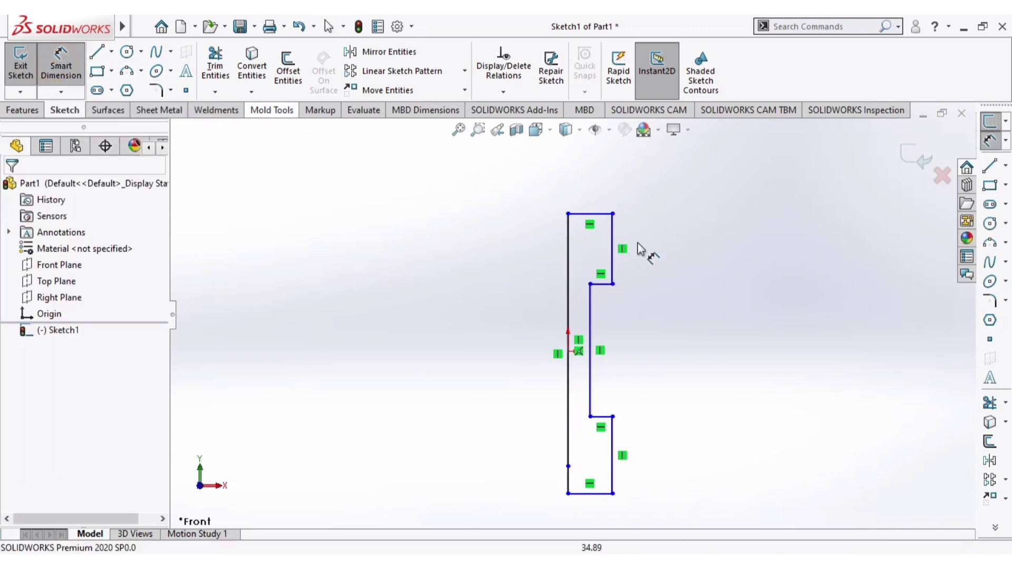
click(600, 207)
click(601, 188)
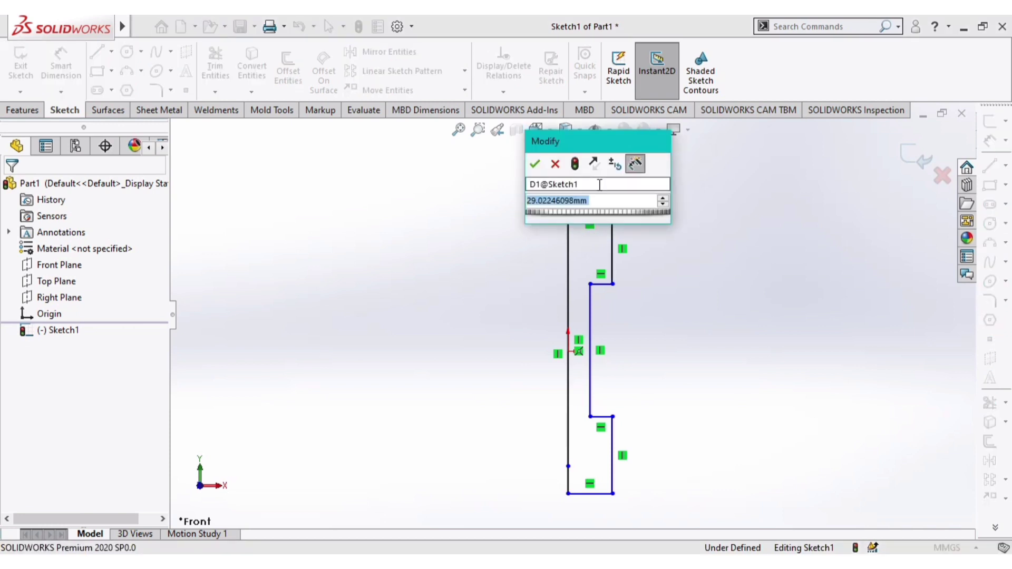
click(535, 165)
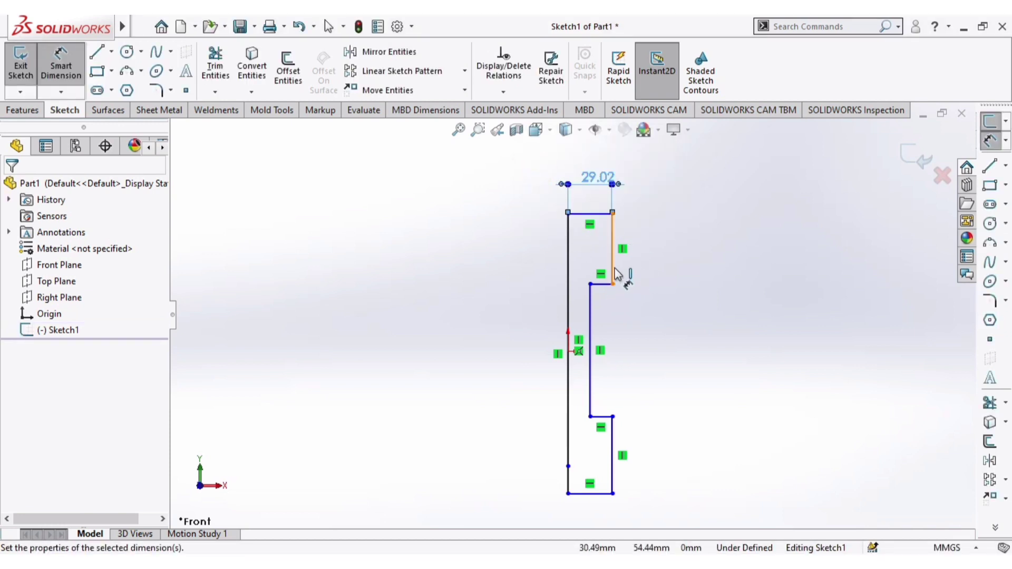
Dimension the outer vertical edges of the profile's upper and lower end sections to 46 mm each
click(611, 264)
click(667, 250)
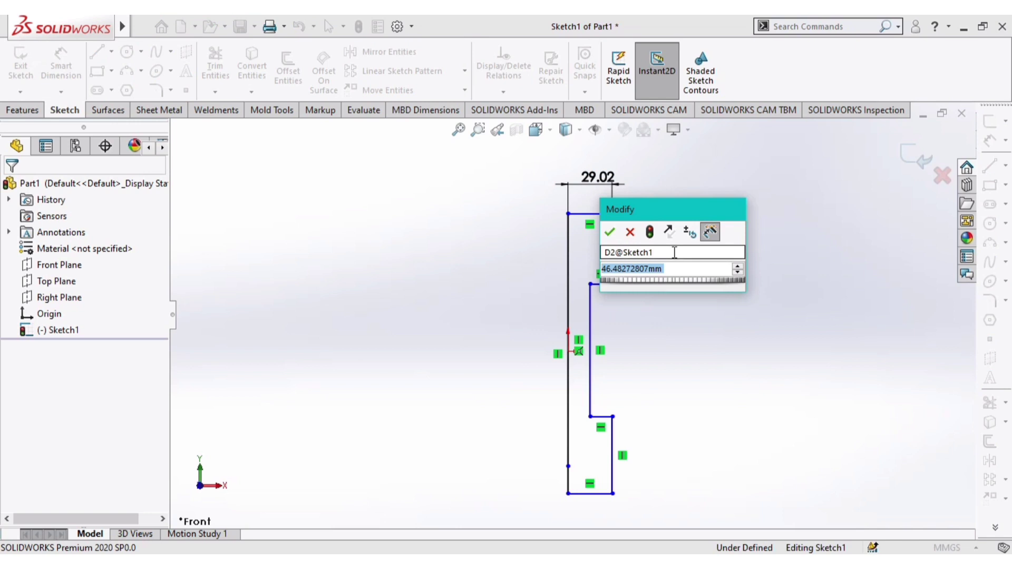
text(46)
key(Return)
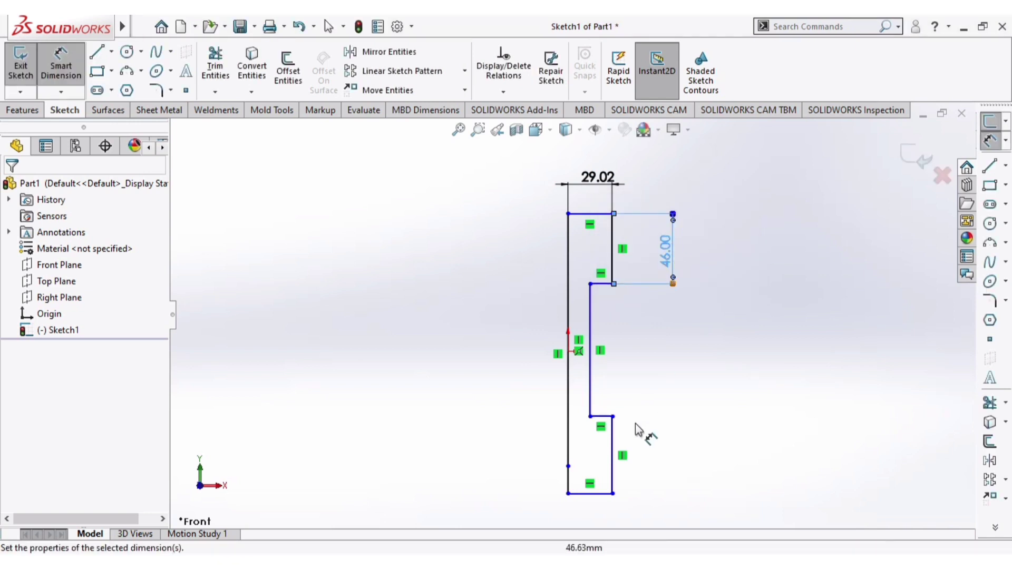
click(614, 454)
click(657, 449)
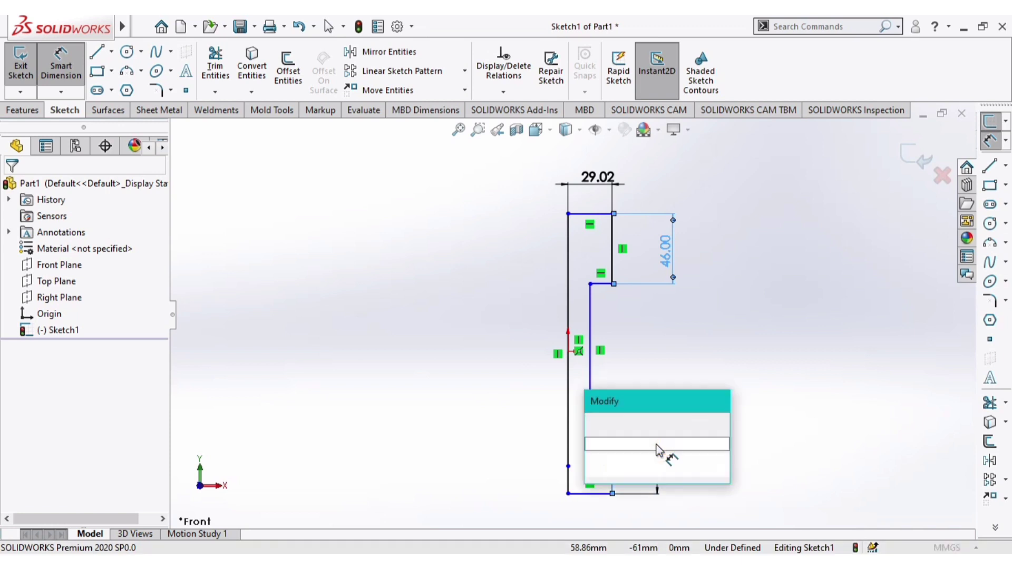
text(46)
key(Return)
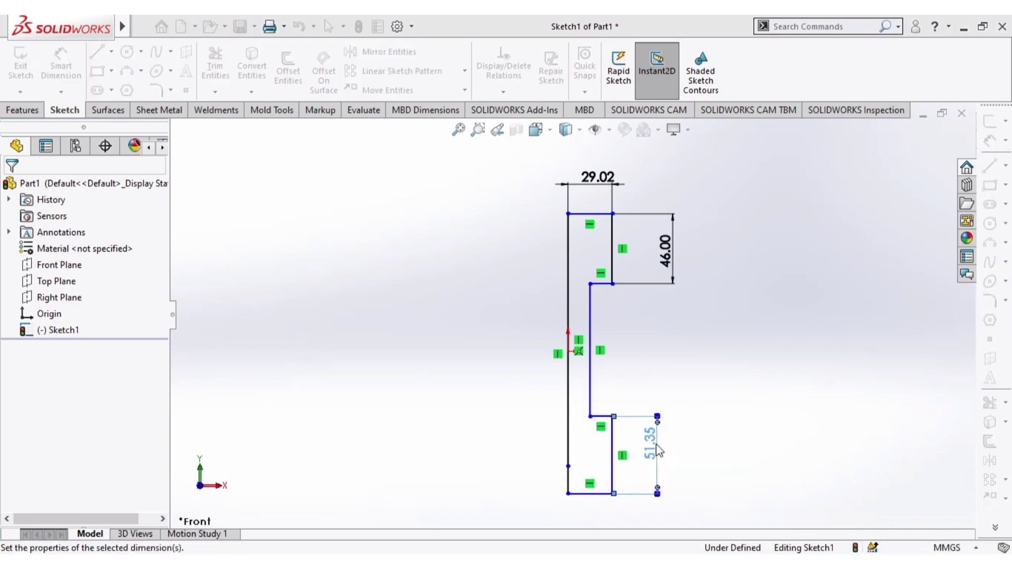
Dimension the recessed middle vertical edge of the profile, keeping its drawn length
click(592, 335)
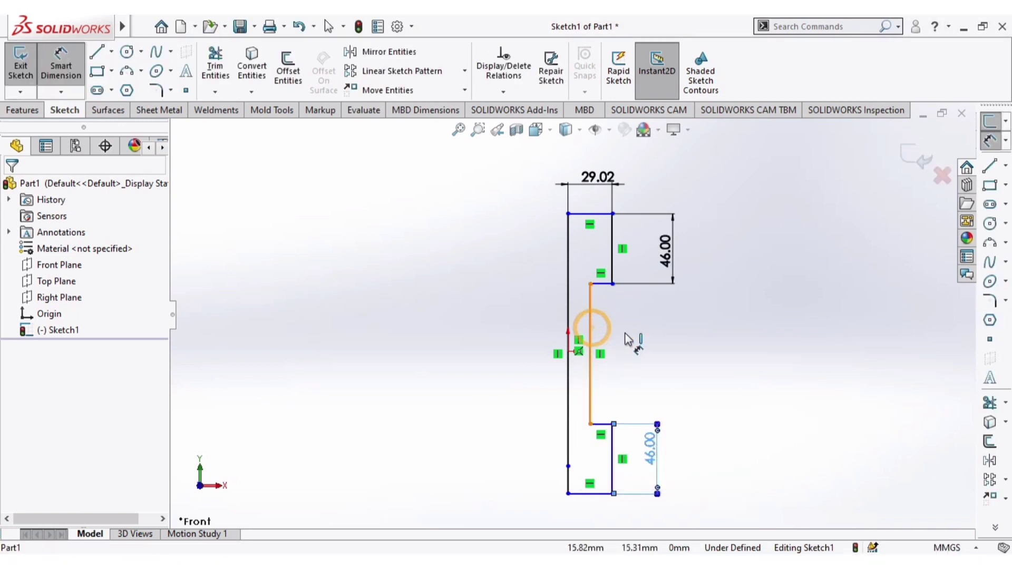
click(651, 333)
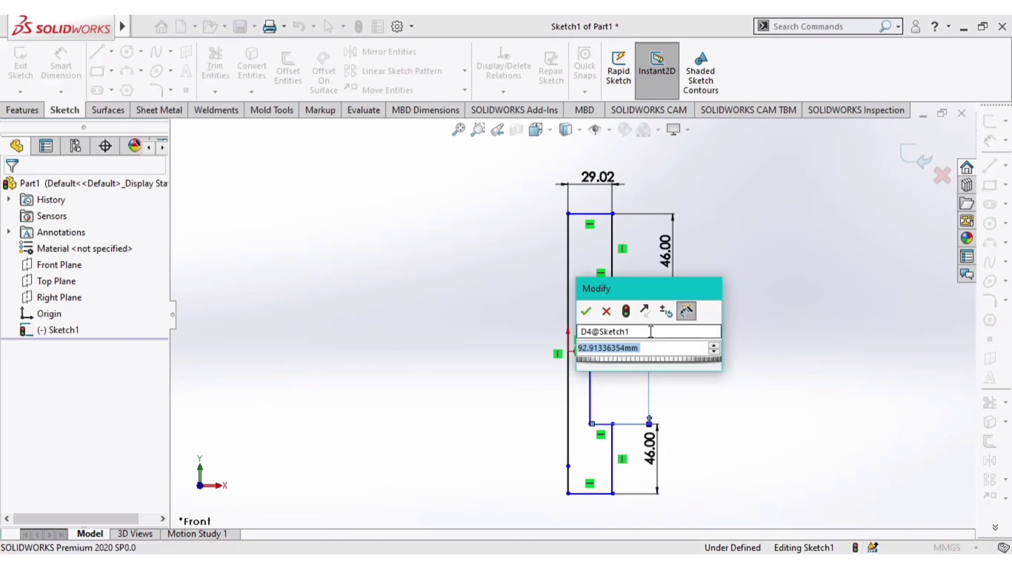
click(587, 313)
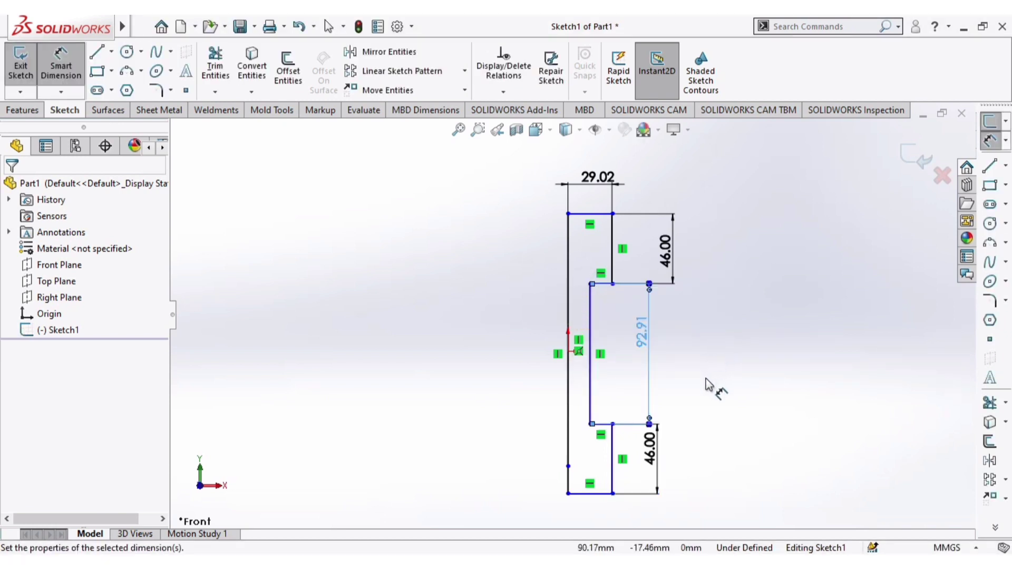
Exit the sketch and revolve the profile 360 degrees about the vertical centerline into a solid
key(z)
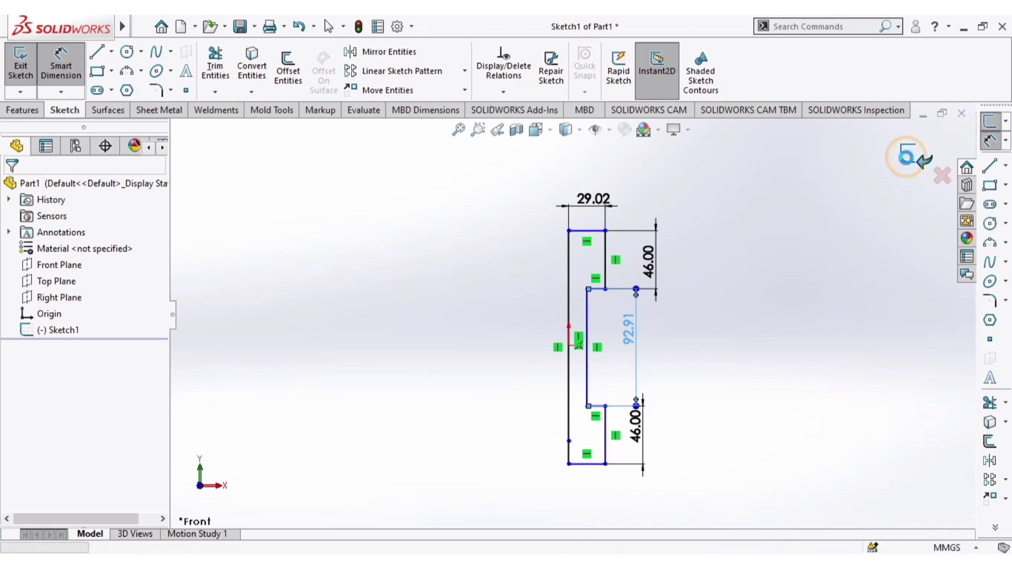
click(909, 157)
click(22, 109)
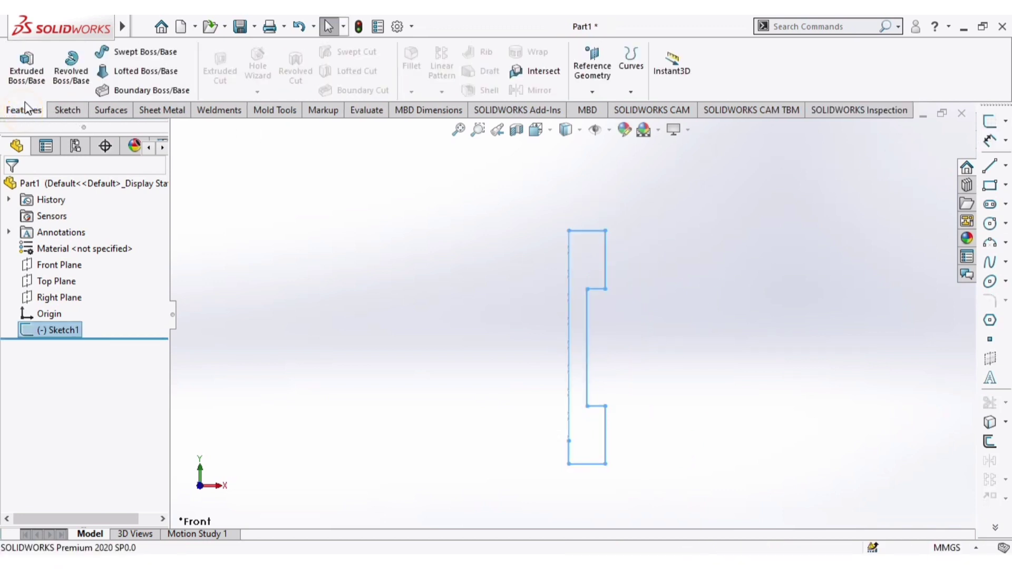
click(68, 73)
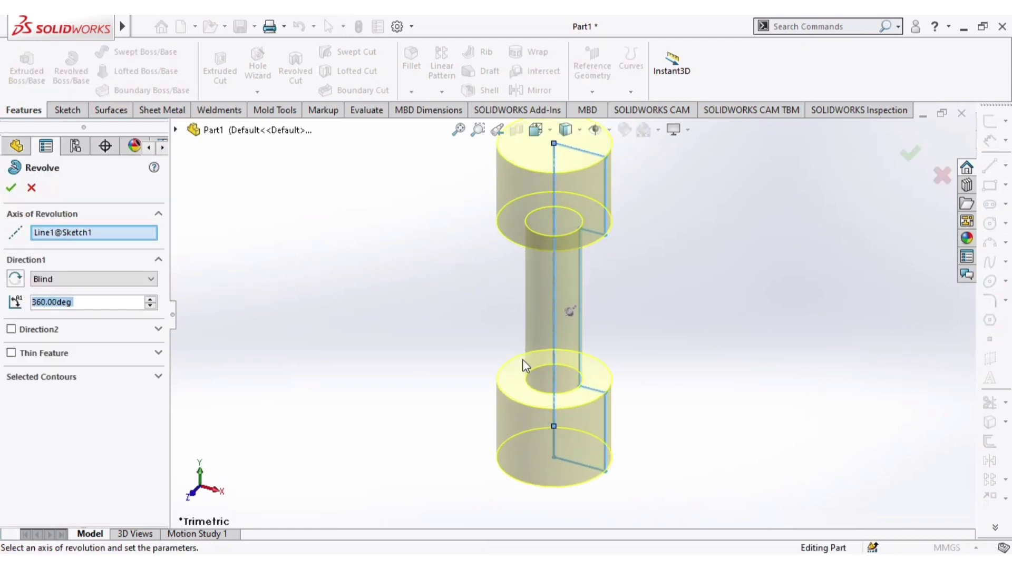
scroll(523, 360, up, 2)
middle_drag(697, 318, 704, 210)
scroll(704, 210, up, 1)
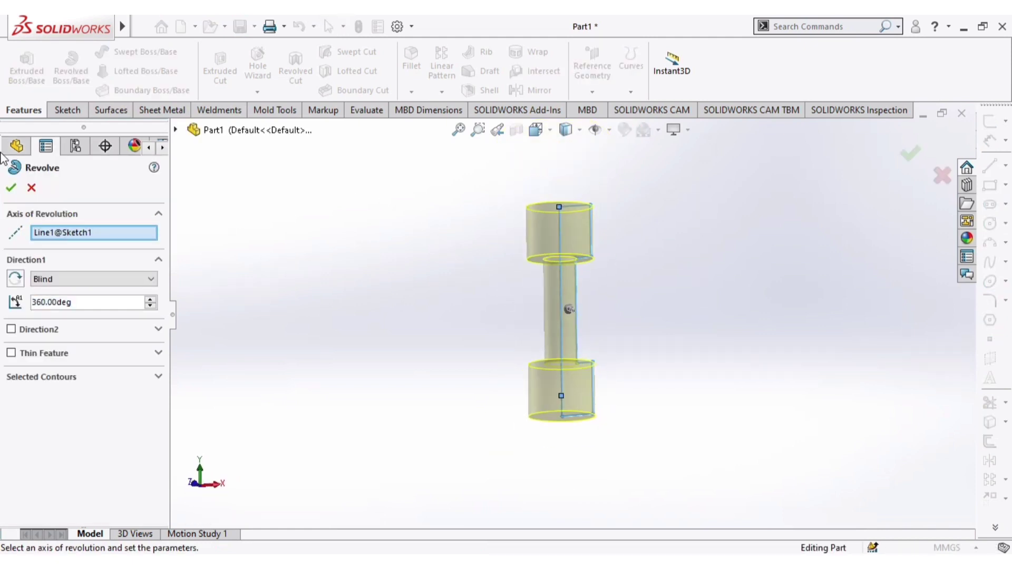
click(12, 188)
Start a chamfer on the inward-facing outer circular edges of the upper and lower end cylinders
scroll(472, 253, down, 2)
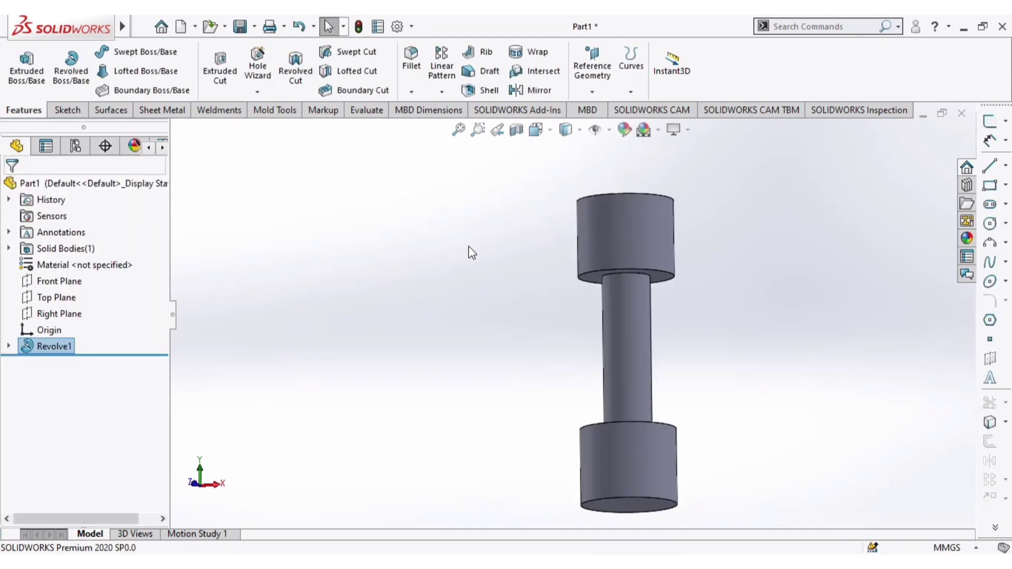
mouse_move(772, 250)
middle_down()
mouse_move(737, 350)
mouse_move(775, 278)
mouse_move(845, 257)
mouse_move(821, 253)
mouse_move(818, 271)
mouse_move(817, 207)
middle_up()
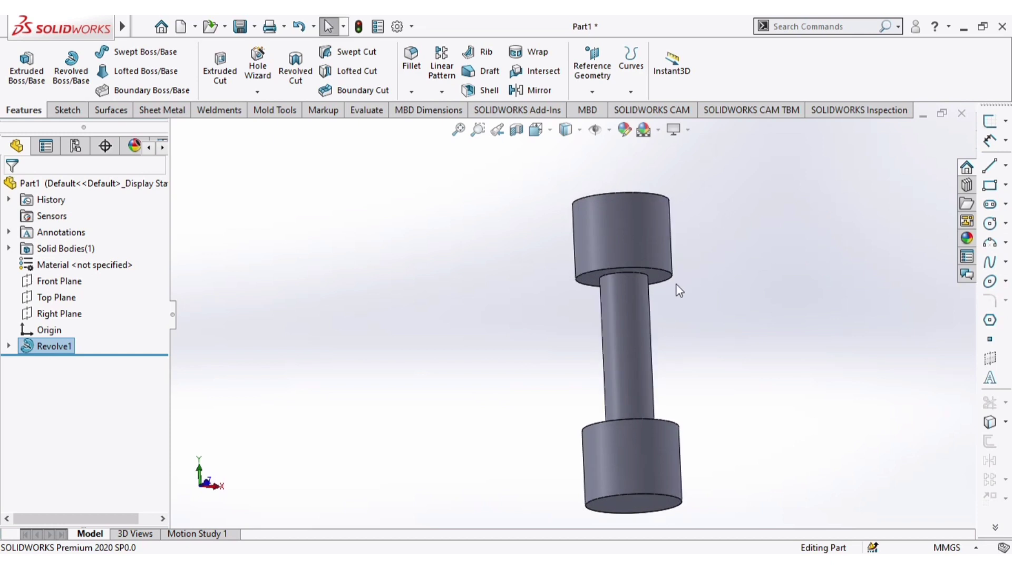
scroll(678, 290, up, 2)
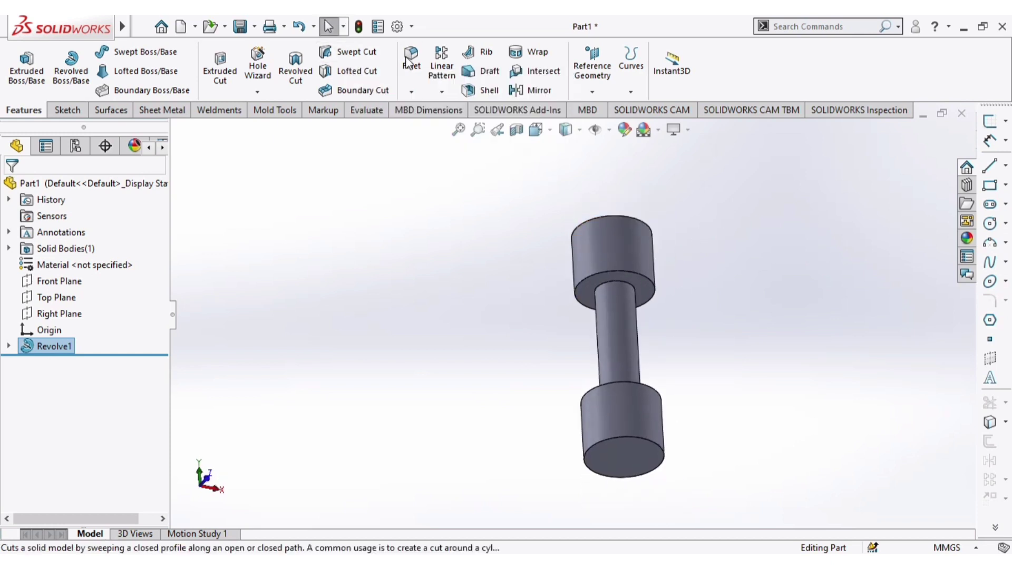
click(410, 92)
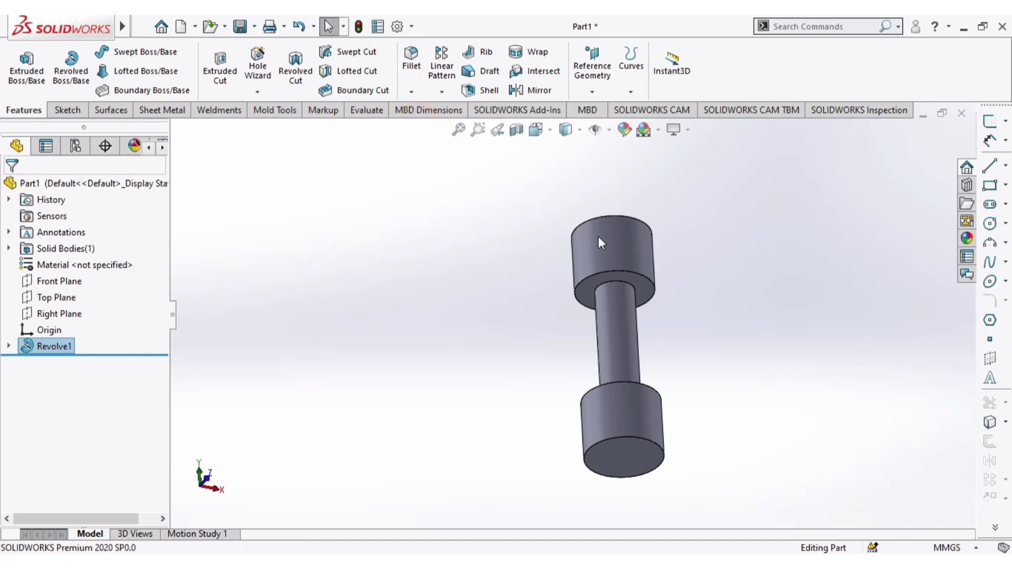
click(638, 275)
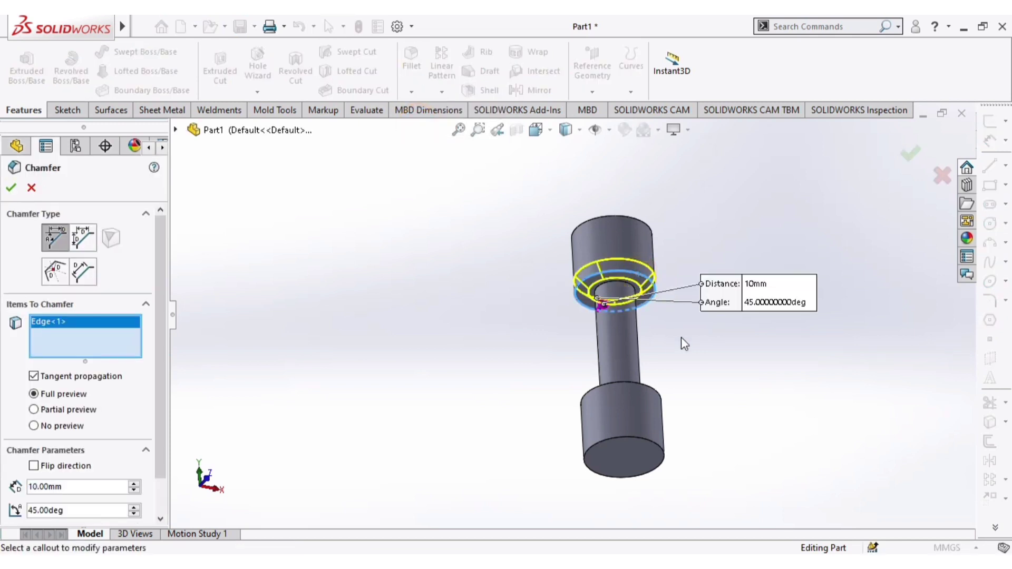
middle_drag(680, 343, 669, 435)
click(656, 414)
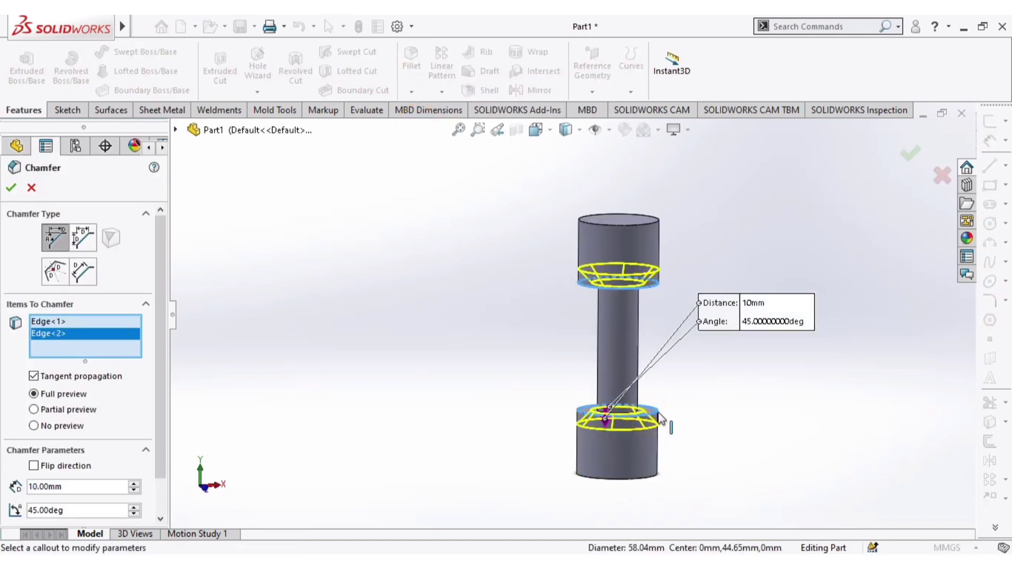
Set the chamfer to a 10 mm distance at 44 degrees and apply it to both cylinder edges
middle_drag(710, 378, 710, 417)
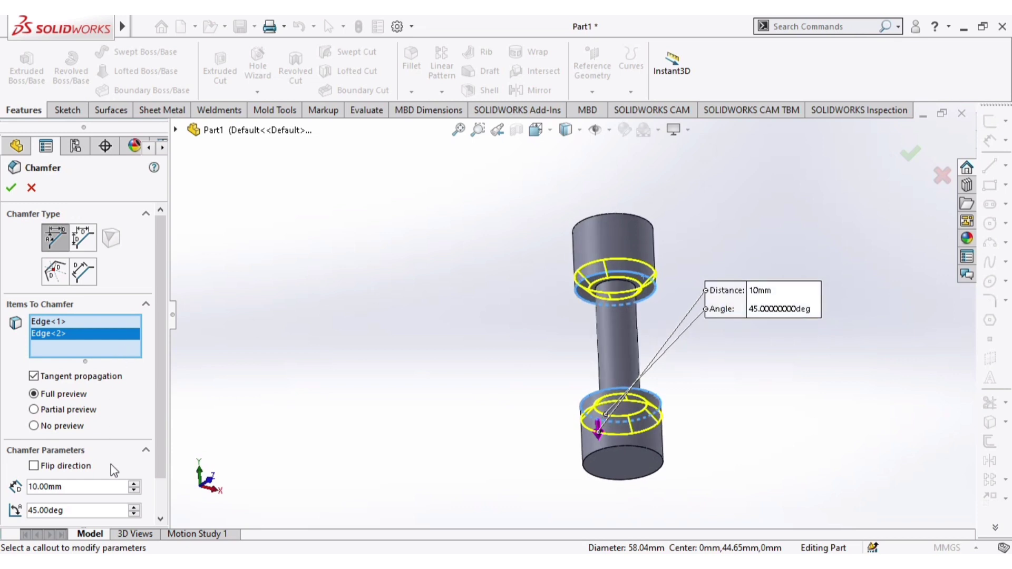
click(134, 483)
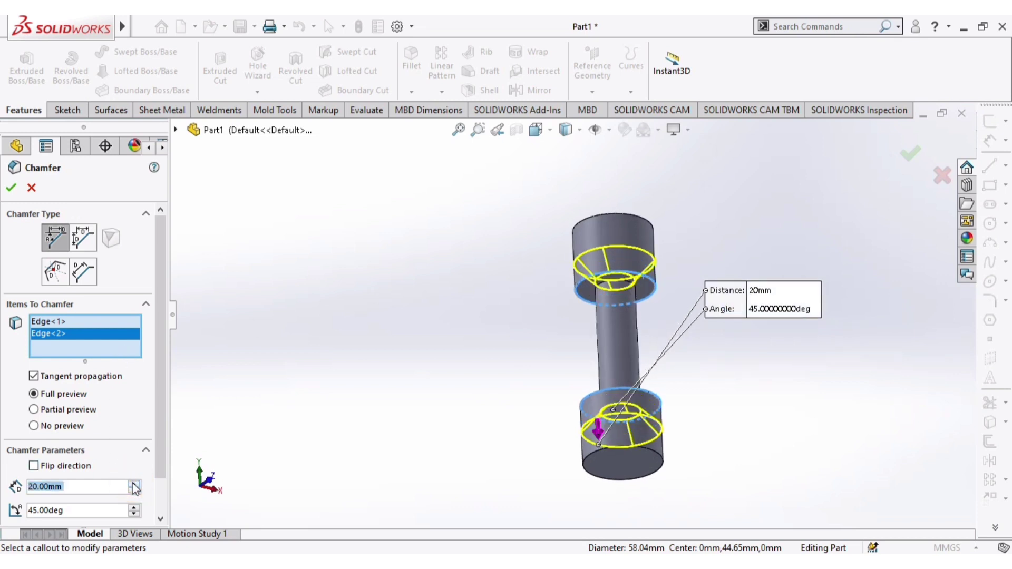
click(134, 514)
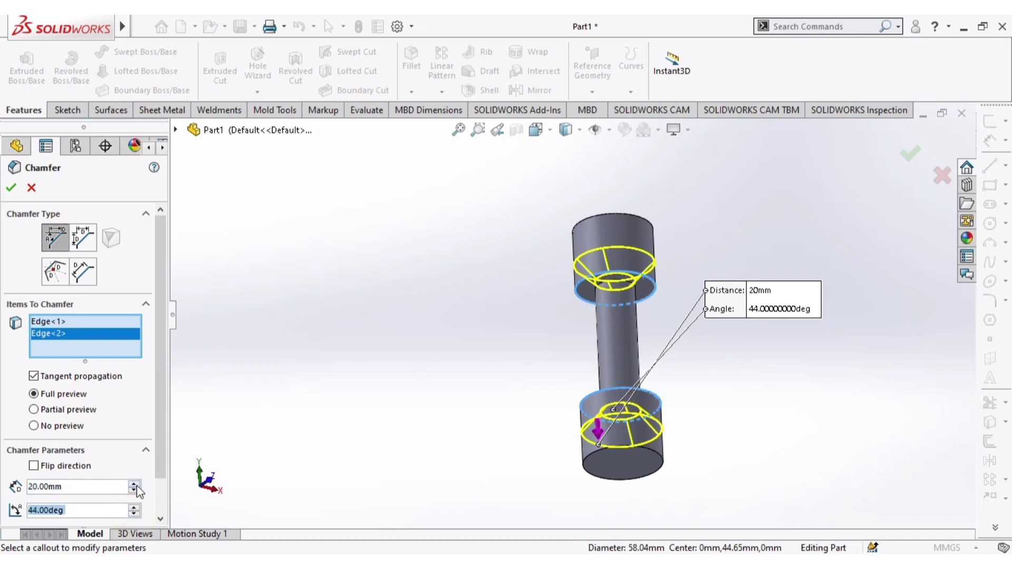
click(134, 490)
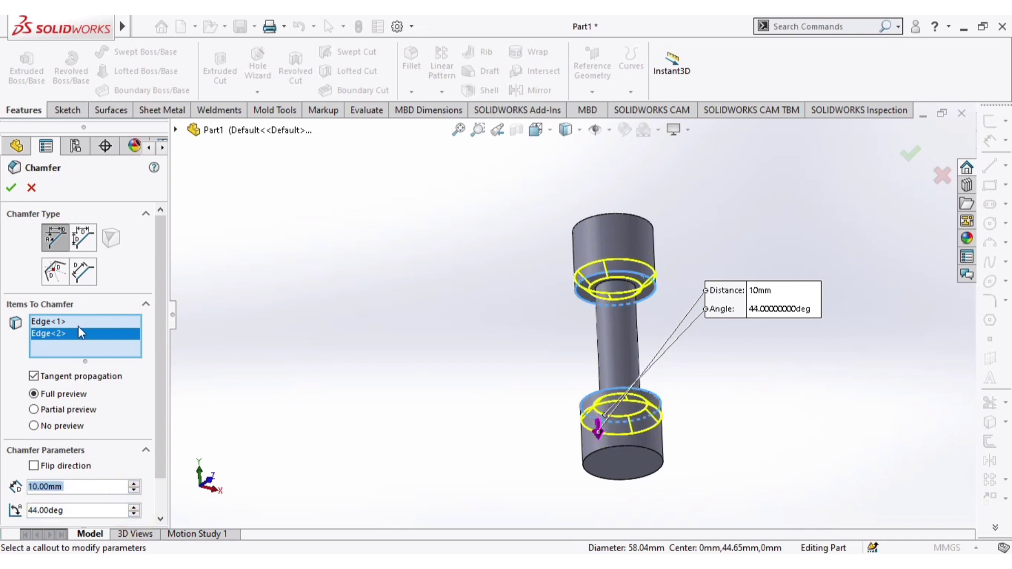
click(9, 188)
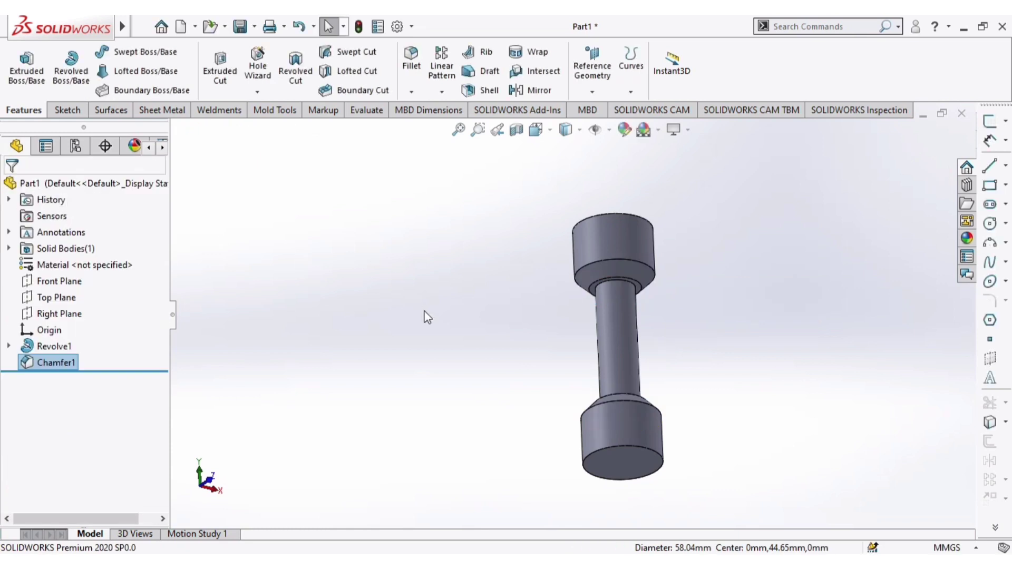
Start a shell that removes the flat outer end faces of both end cylinders
middle_drag(424, 314, 508, 270)
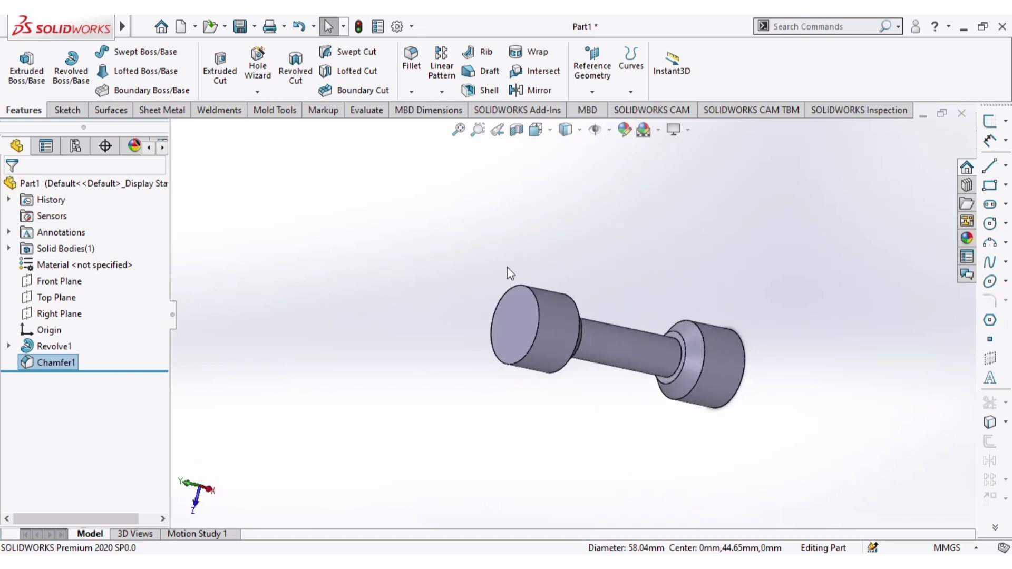
click(520, 315)
click(483, 90)
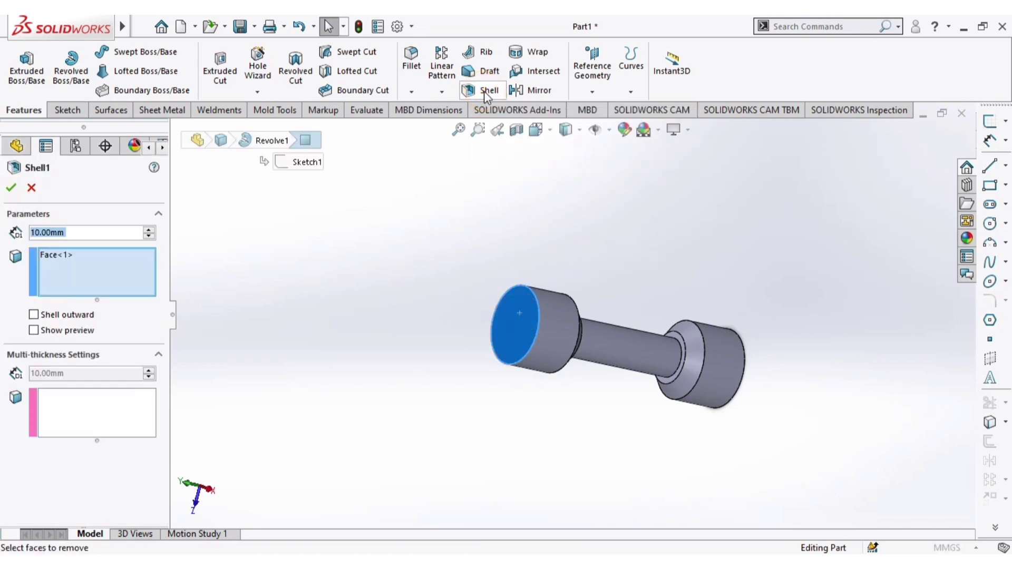
middle_drag(694, 254, 795, 341)
click(663, 348)
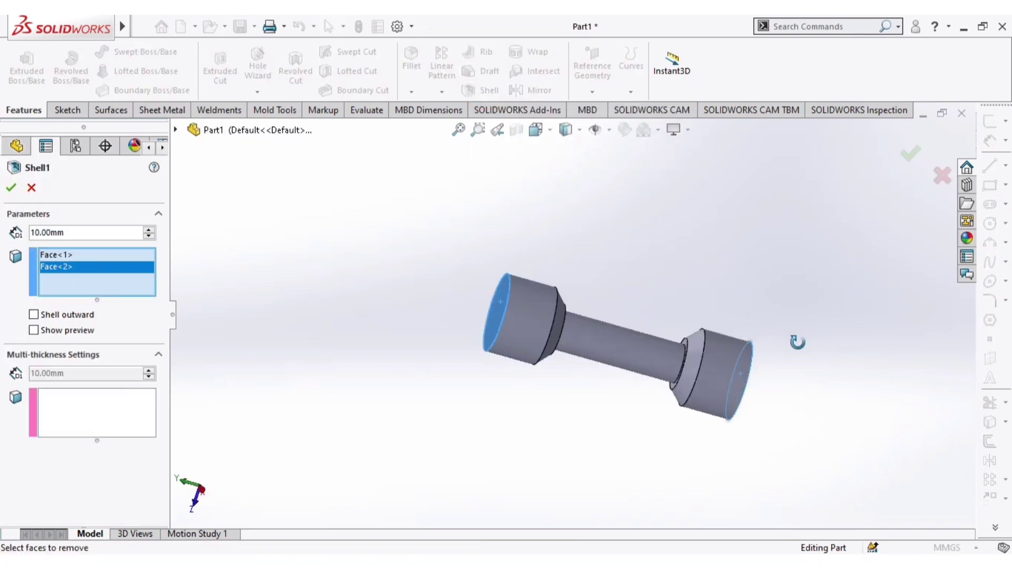
Enable the shell preview, set the wall thickness to 5 mm and apply the shell
click(63, 331)
middle_drag(294, 301, 369, 314)
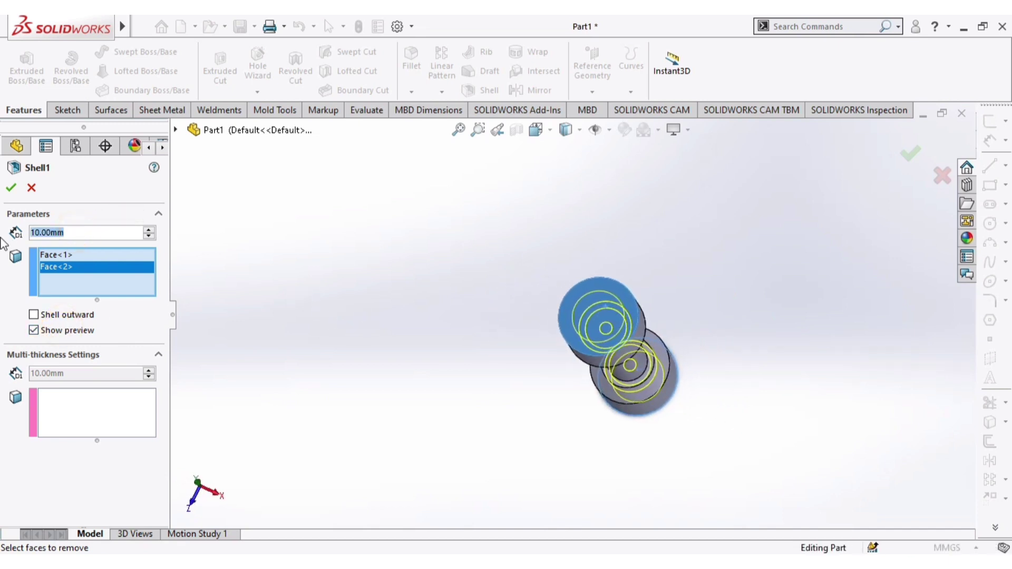
text(5)
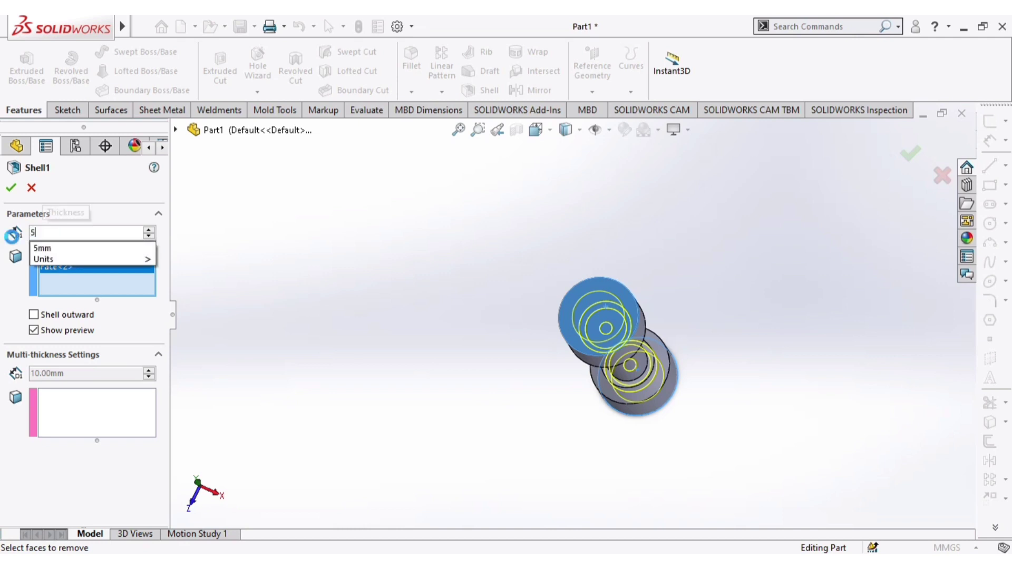
key(Return)
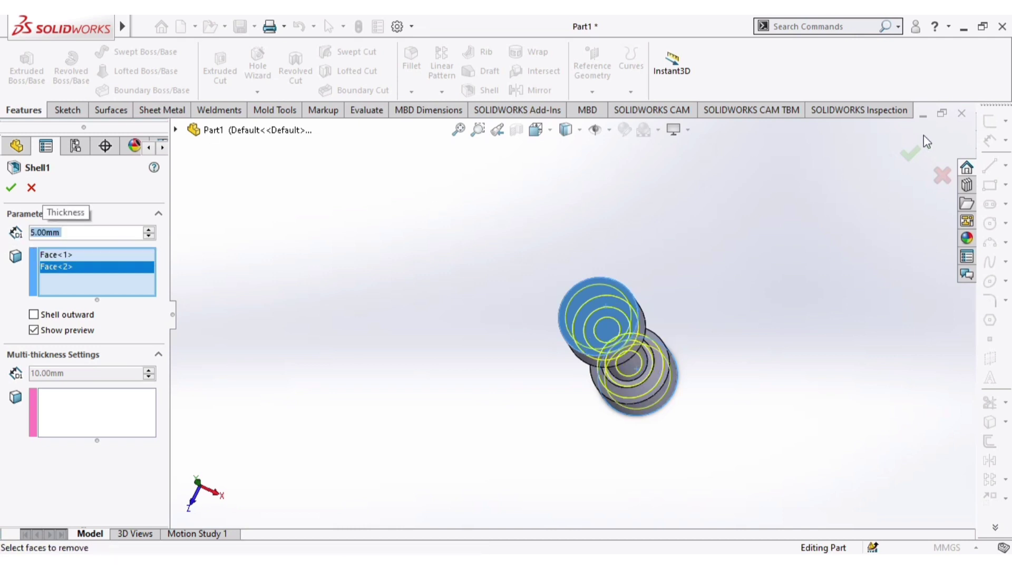
click(910, 153)
Start a fillet on the ring-shaped rim faces at both open ends of the shelled part
middle_drag(807, 285, 666, 481)
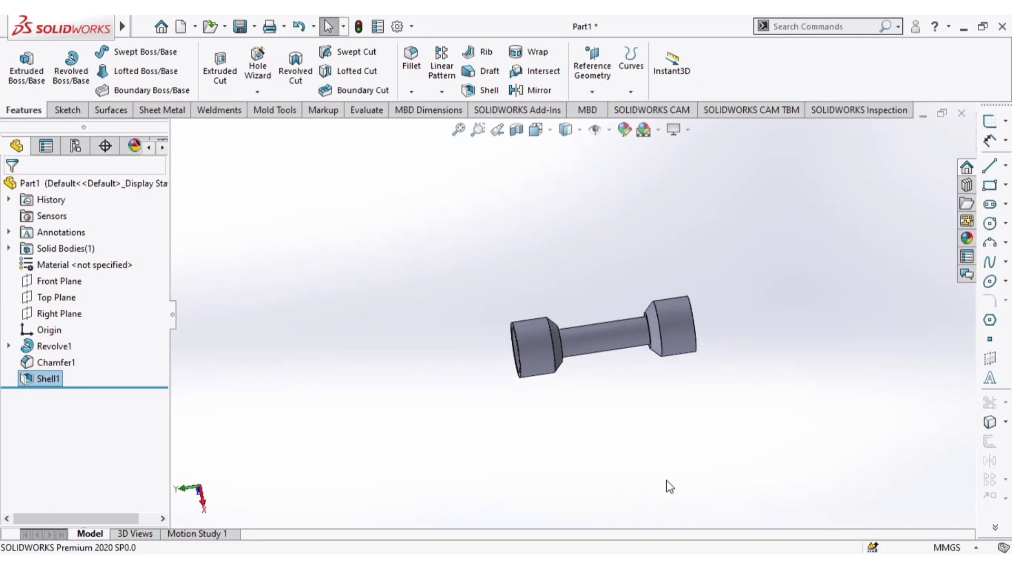
scroll(635, 332, down, 2)
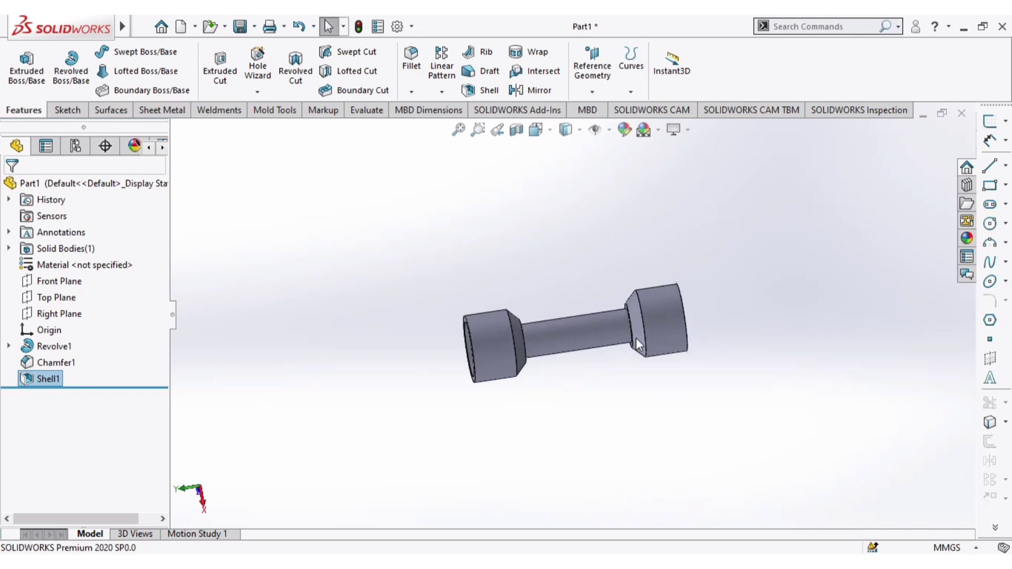
scroll(630, 332, down, 2)
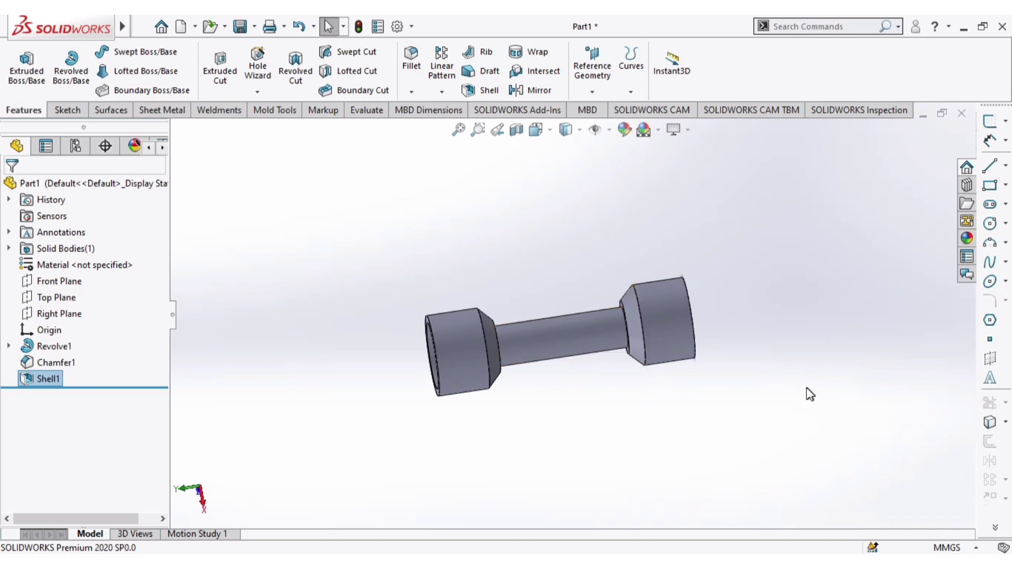
middle_drag(811, 395, 861, 475)
scroll(548, 332, down, 2)
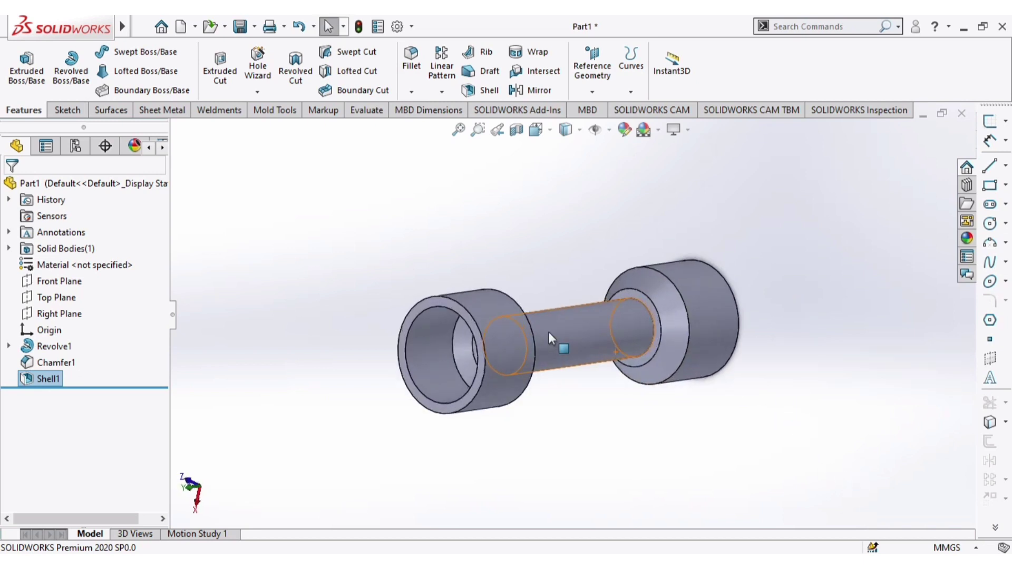
click(454, 304)
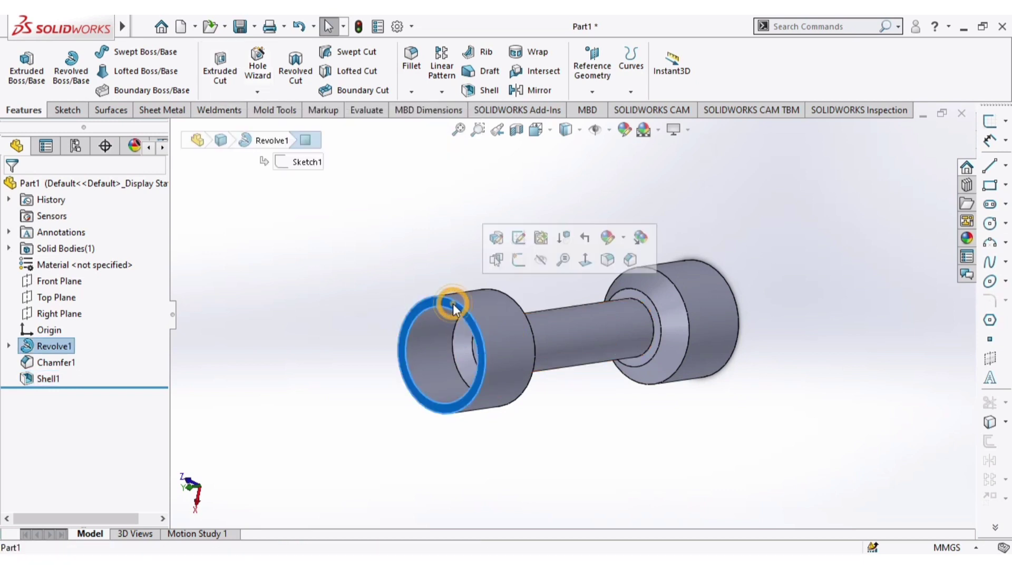
click(413, 67)
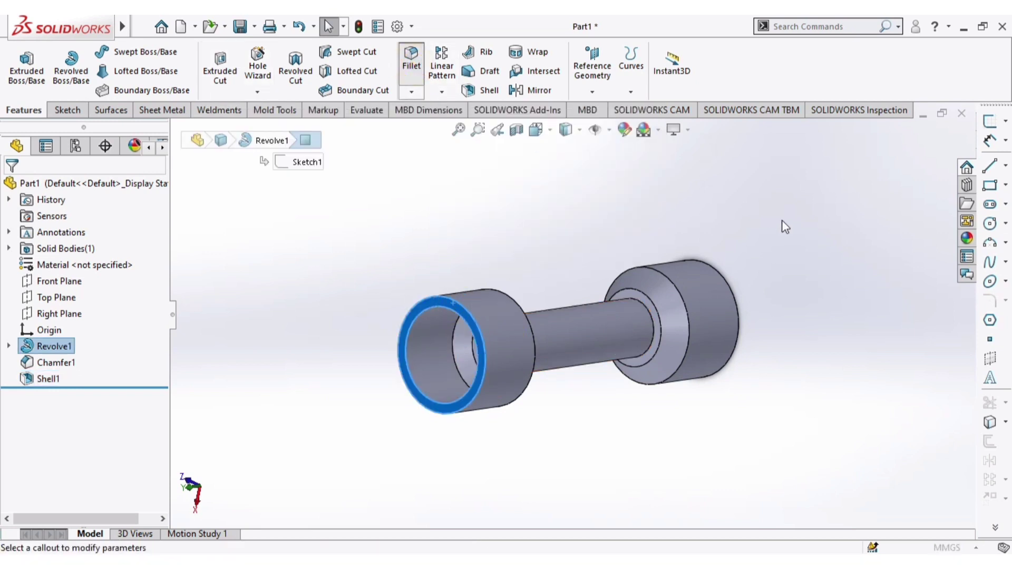
middle_drag(791, 227, 679, 279)
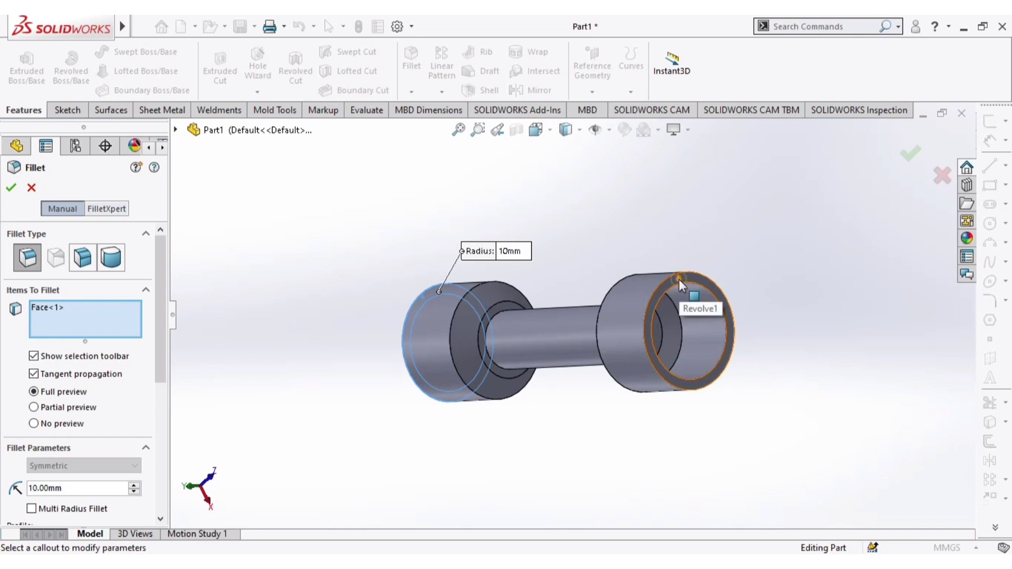
click(679, 279)
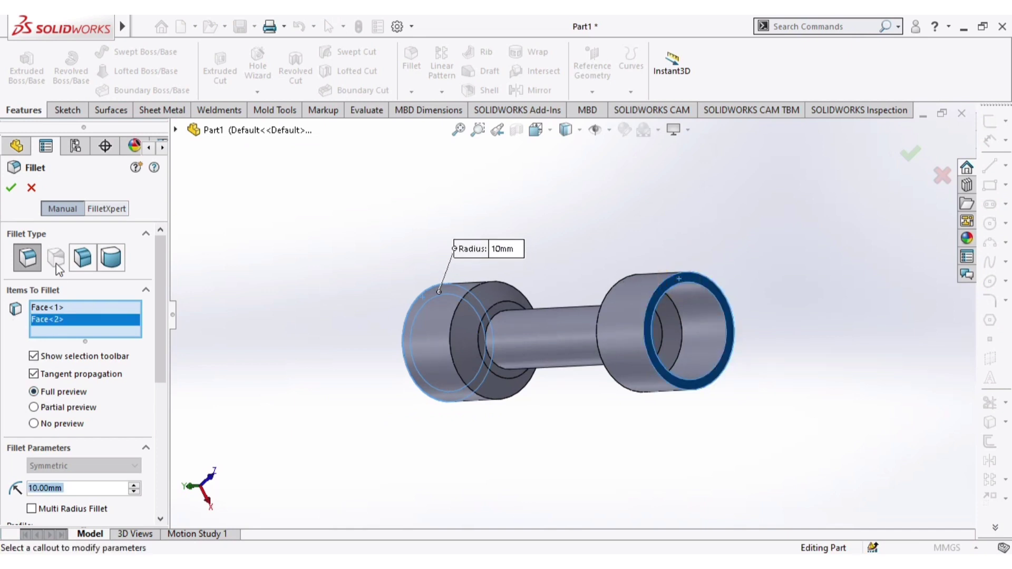
Set the rim fillet radius to 2 mm and apply it
text(2)
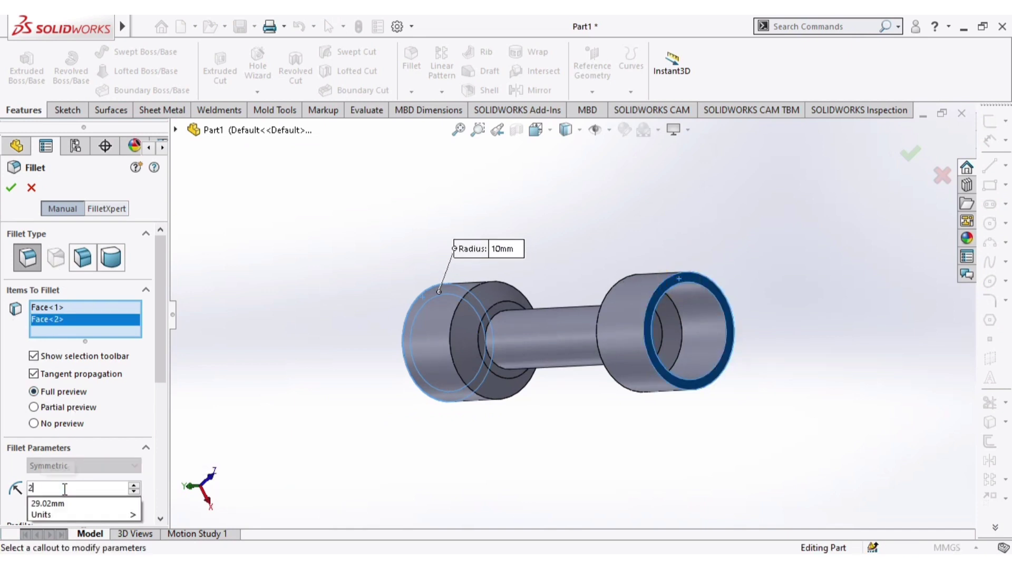
key(Return)
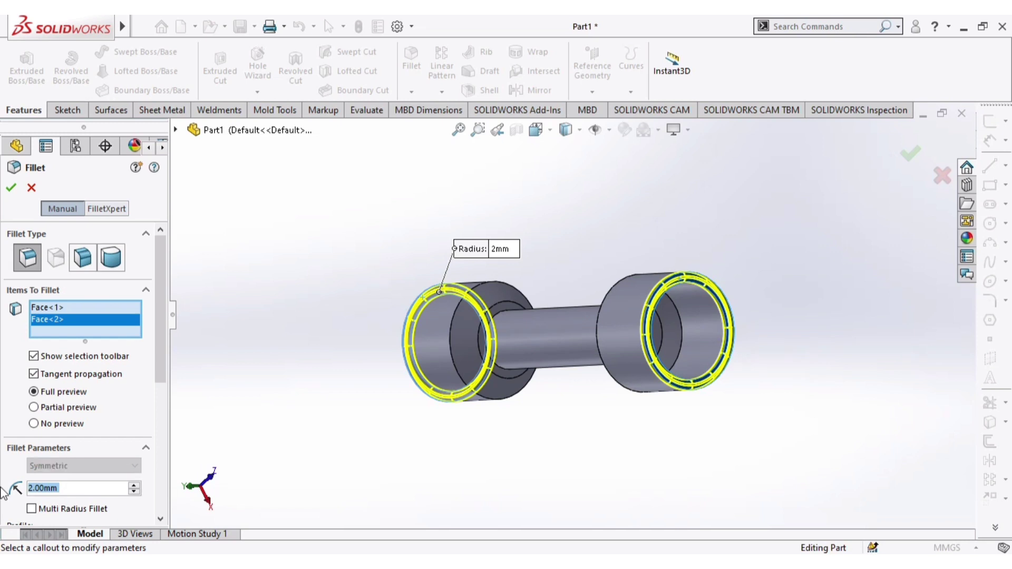
click(12, 188)
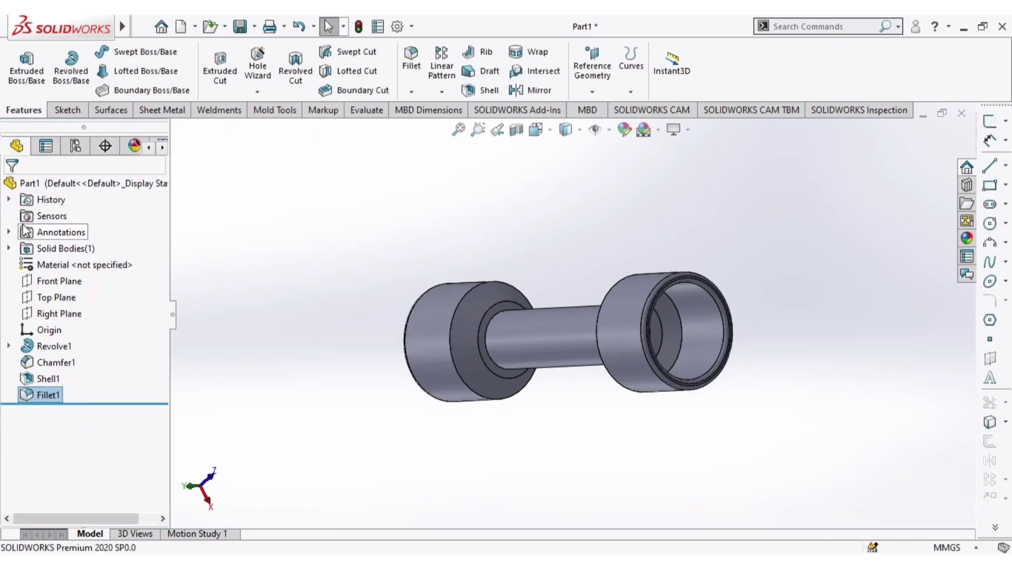
Fillet the ring-shaped floor faces around the central bore inside both hollow end cylinders
middle_drag(642, 241, 790, 240)
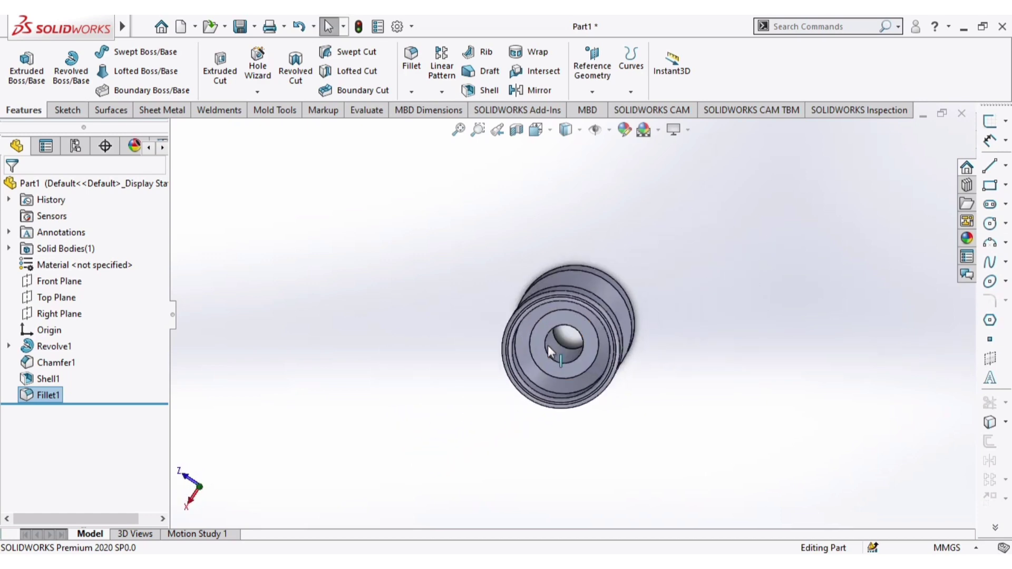
scroll(548, 346, down, 3)
scroll(640, 285, up, 3)
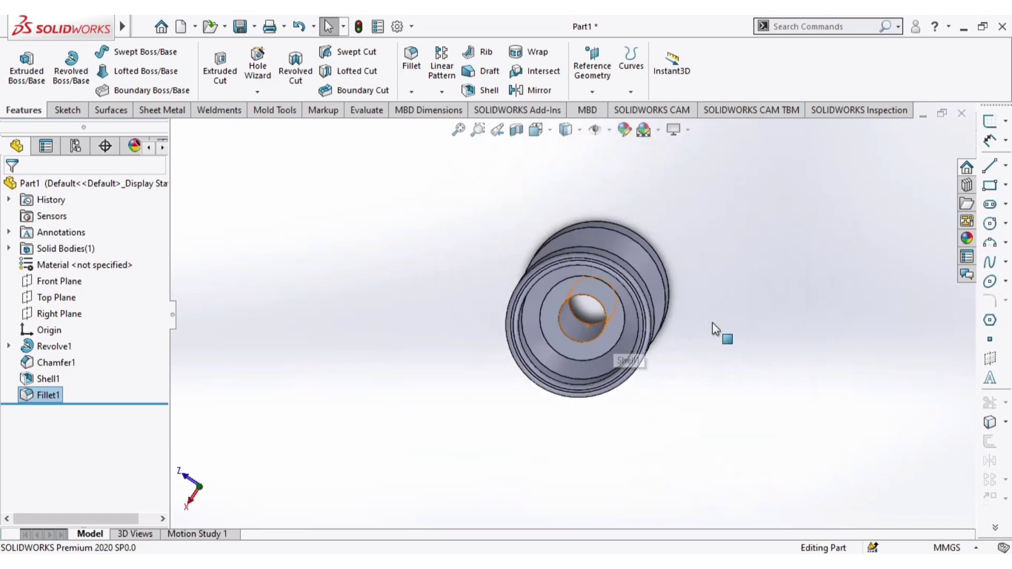
middle_drag(713, 323, 670, 289)
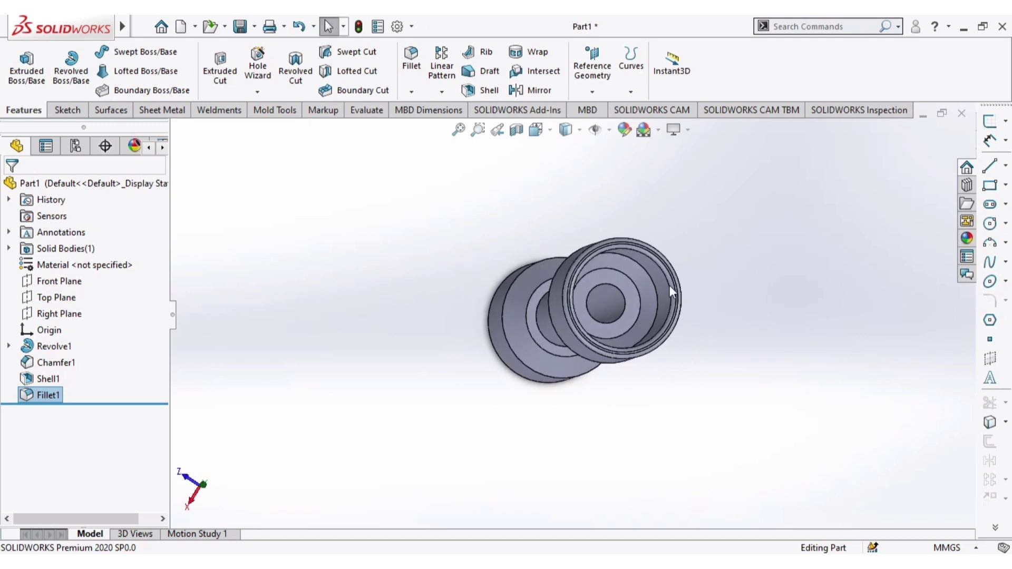
click(611, 280)
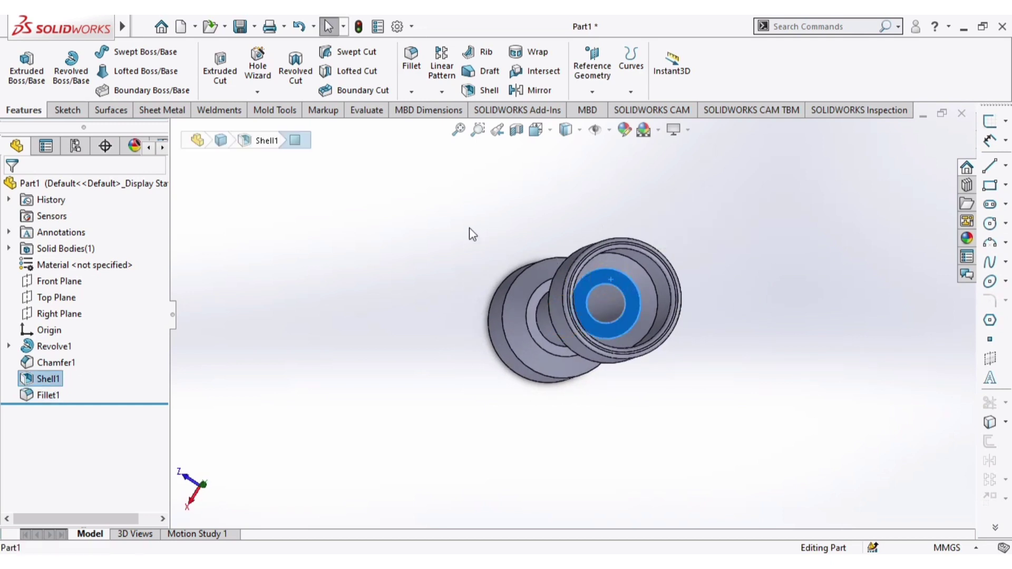
middle_drag(469, 228, 644, 313)
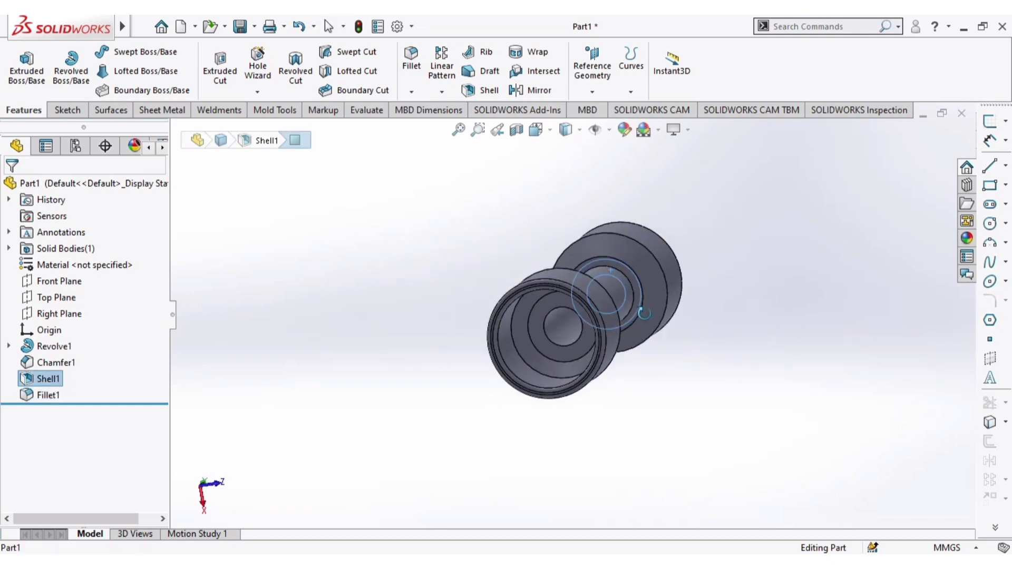
click(539, 311)
click(413, 70)
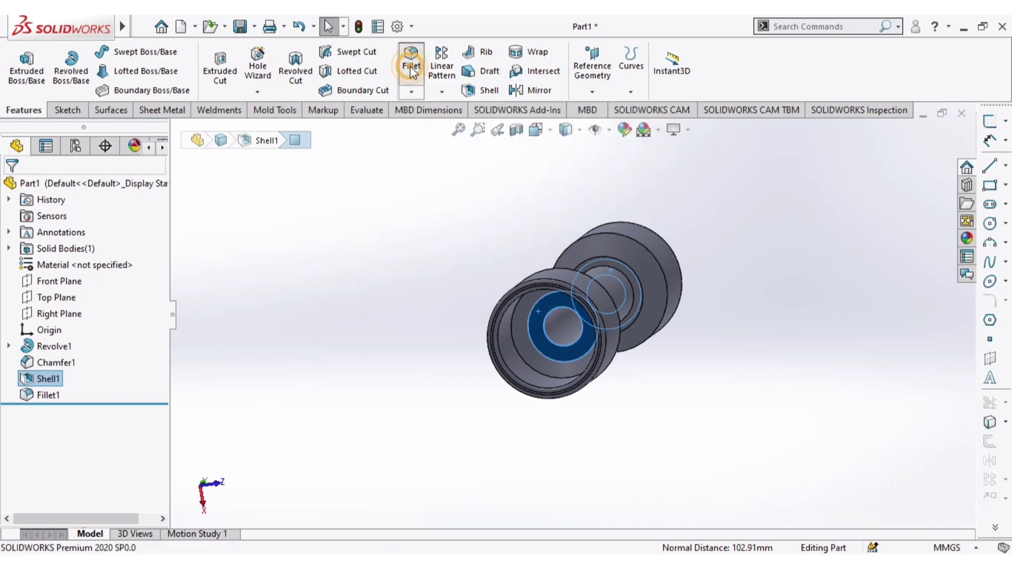
middle_drag(434, 242, 316, 379)
click(11, 189)
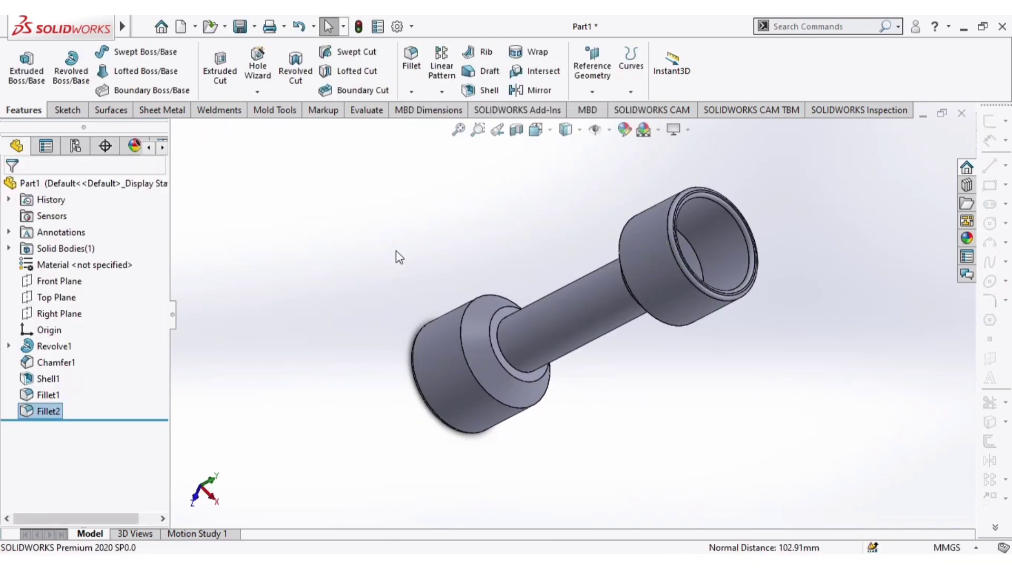
Start a sketch on the Front Plane and orient the view normal to it
middle_drag(396, 251, 536, 244)
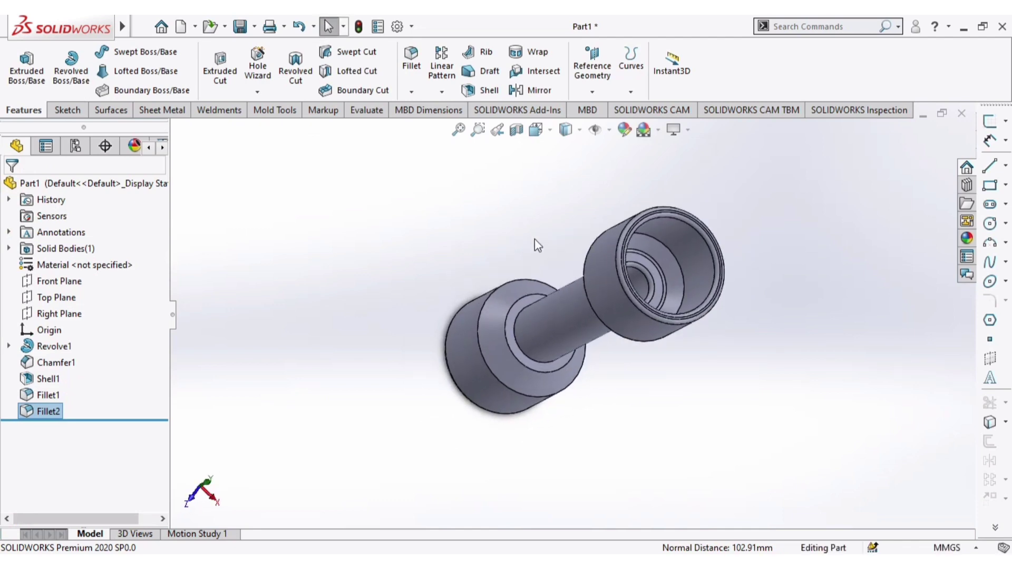
scroll(685, 252, down, 5)
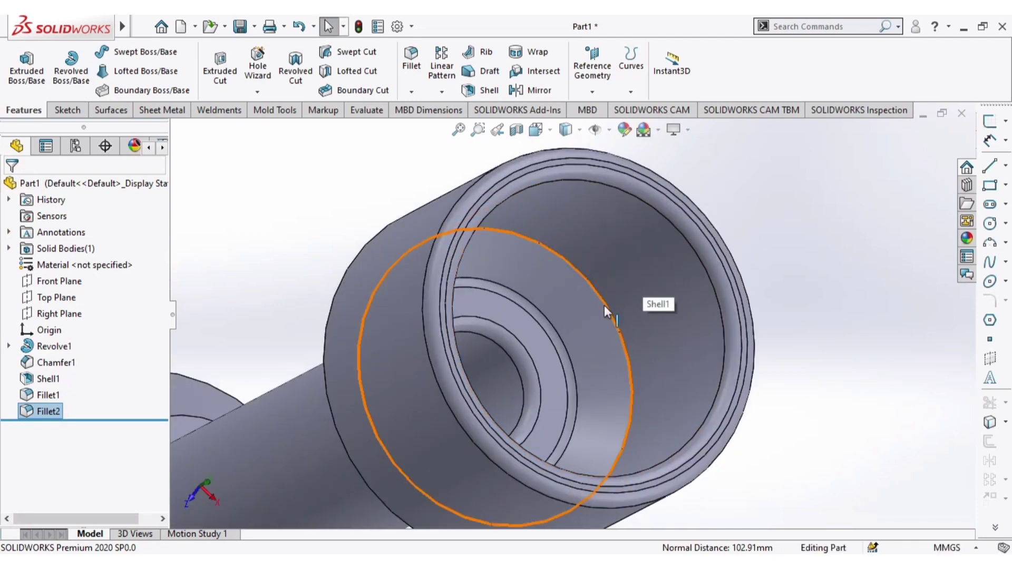
scroll(606, 305, up, 6)
middle_drag(716, 269, 721, 384)
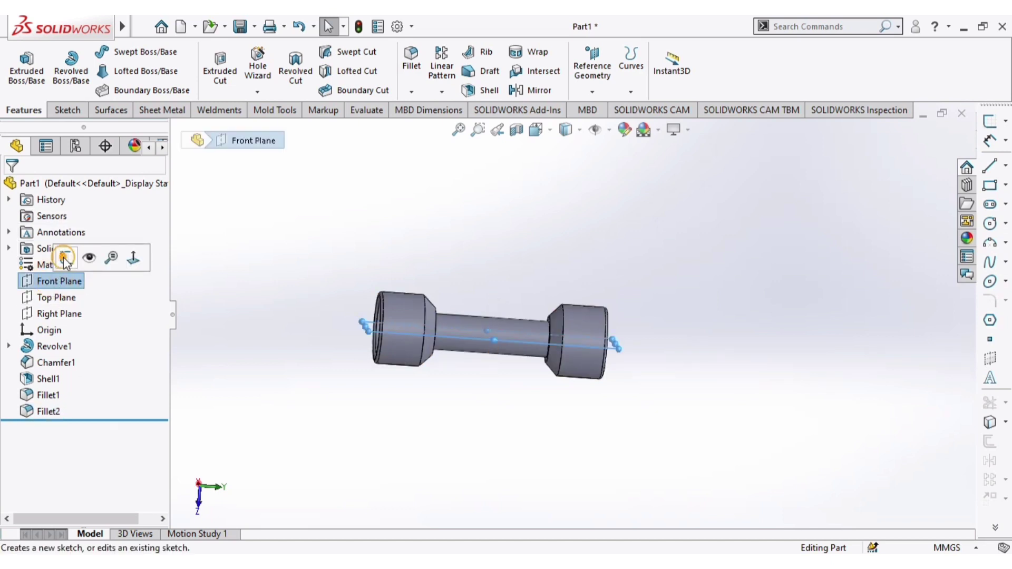
click(66, 258)
click(540, 129)
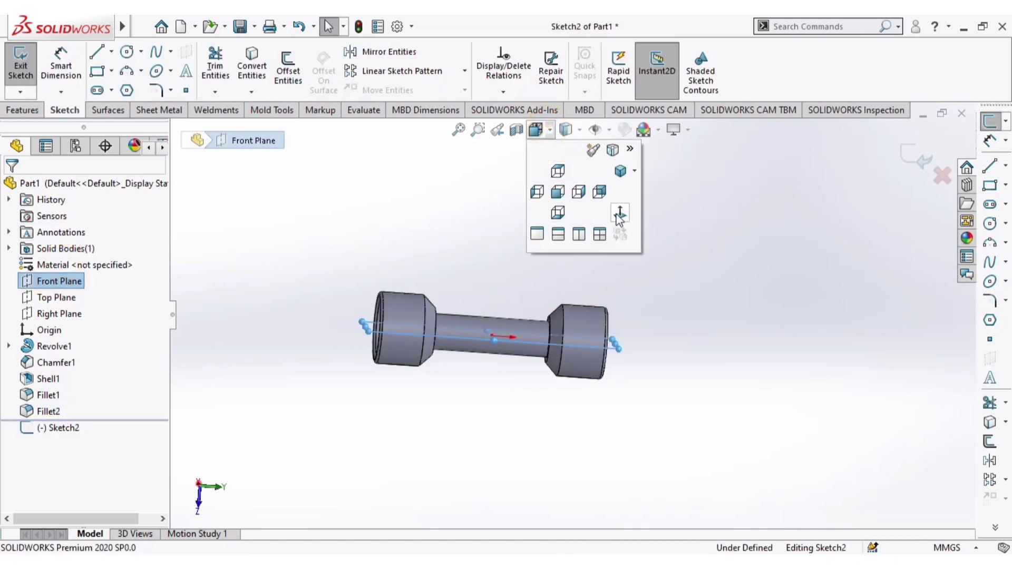
click(615, 211)
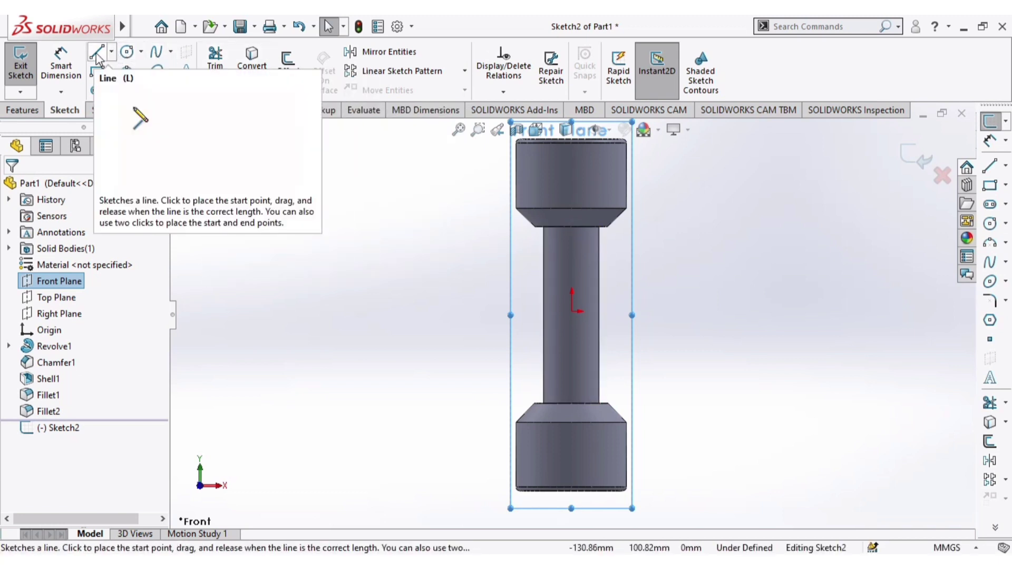
Convert the shaft's outer silhouette on one side, both chamfer silhouettes beside it and the two adjoining horizontal shoulder edges into sketch lines
click(252, 65)
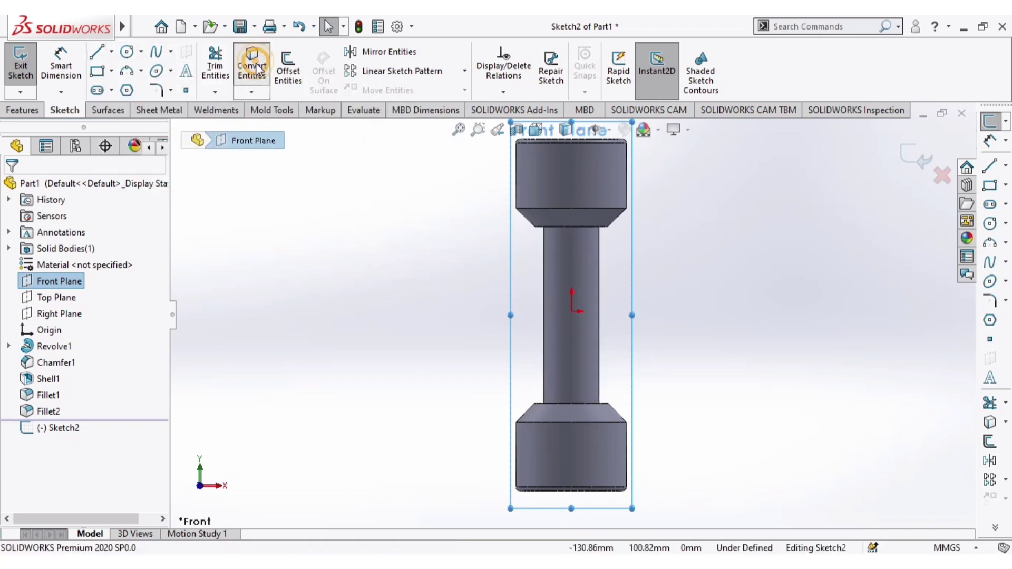
click(600, 287)
click(615, 220)
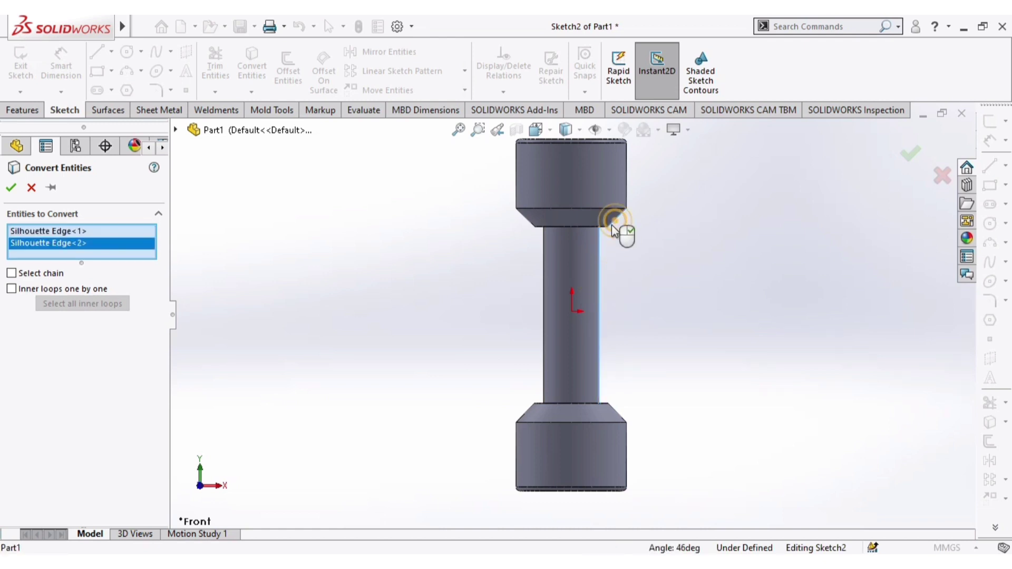
scroll(613, 236, down, 5)
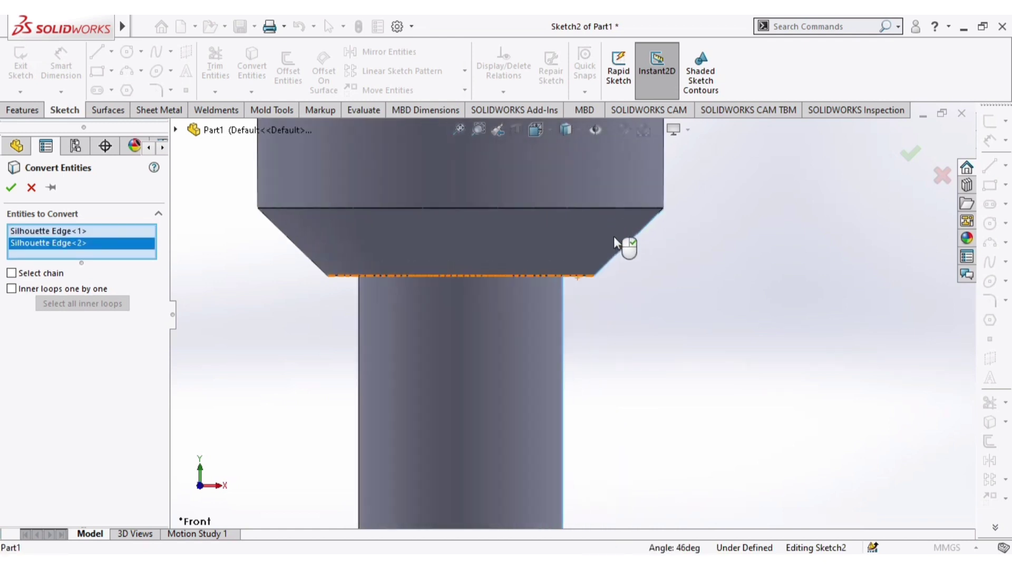
click(578, 278)
scroll(601, 319, up, 5)
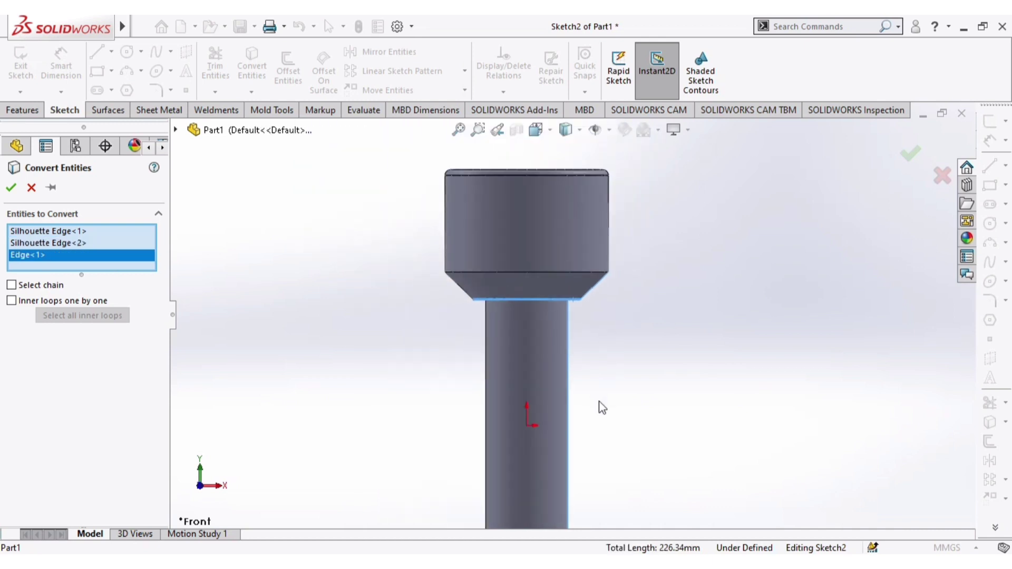
scroll(599, 406, up, 3)
scroll(599, 440, down, 6)
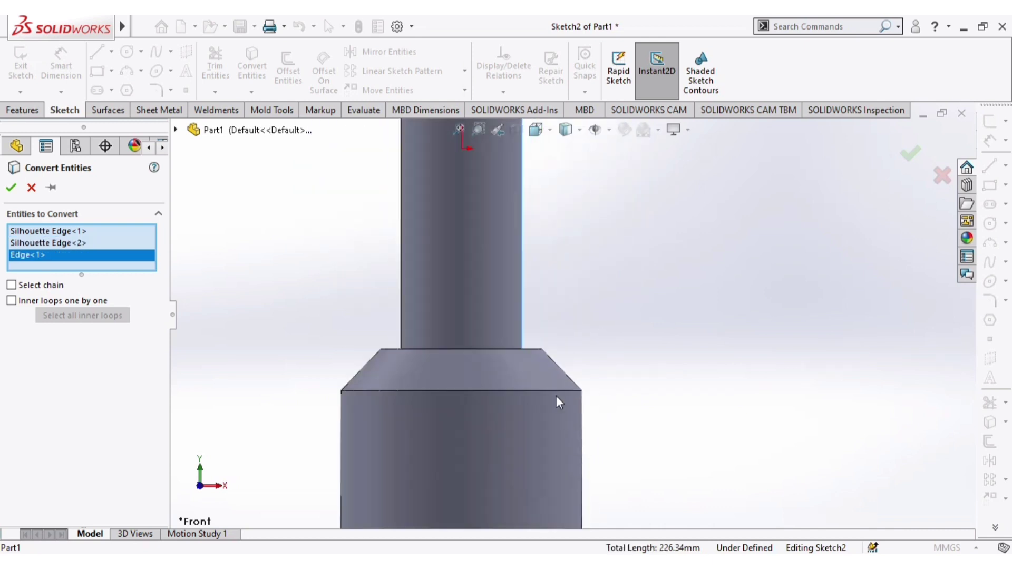
click(530, 349)
click(556, 364)
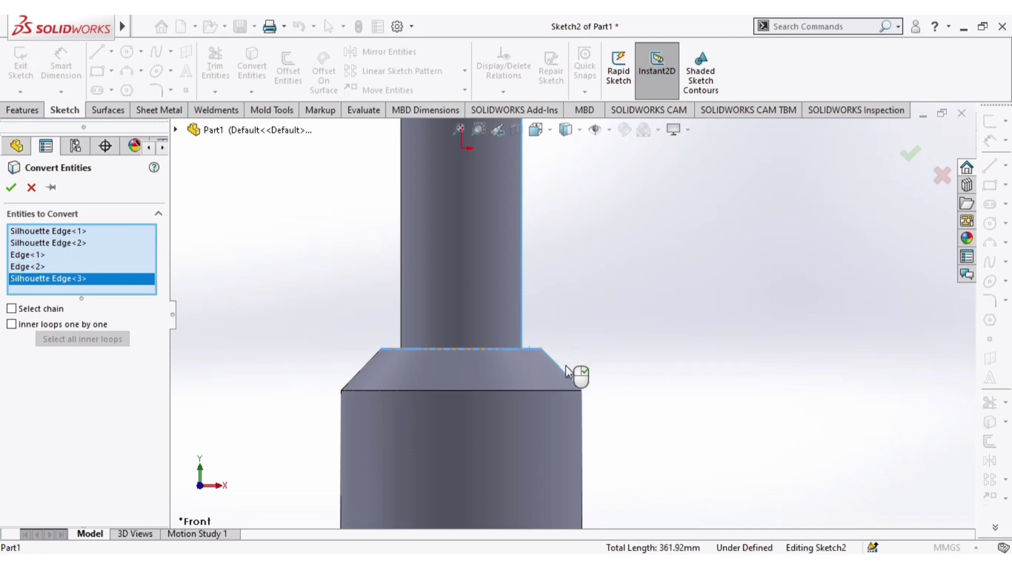
scroll(569, 343, up, 2)
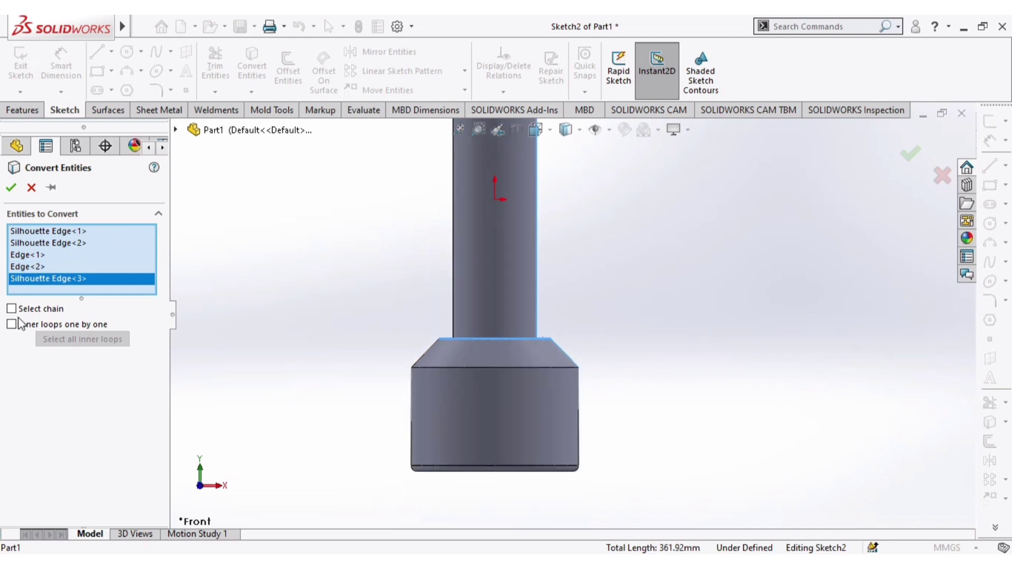
click(10, 188)
scroll(448, 326, up, 2)
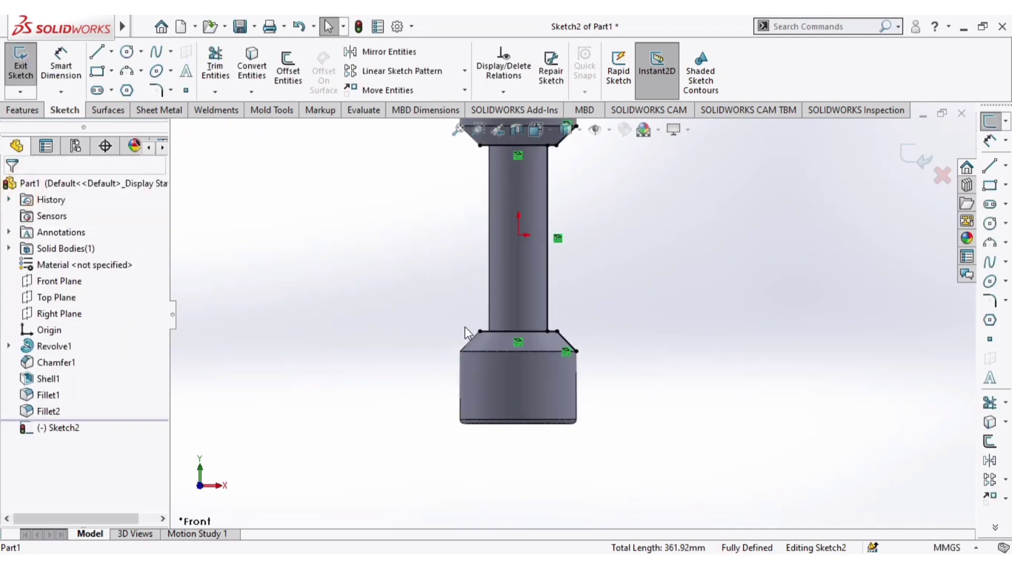
Trim both converted shoulder lines across the shaft, keeping only their short segments between the shaft silhouette and the chamfers
scroll(556, 153, down, 2)
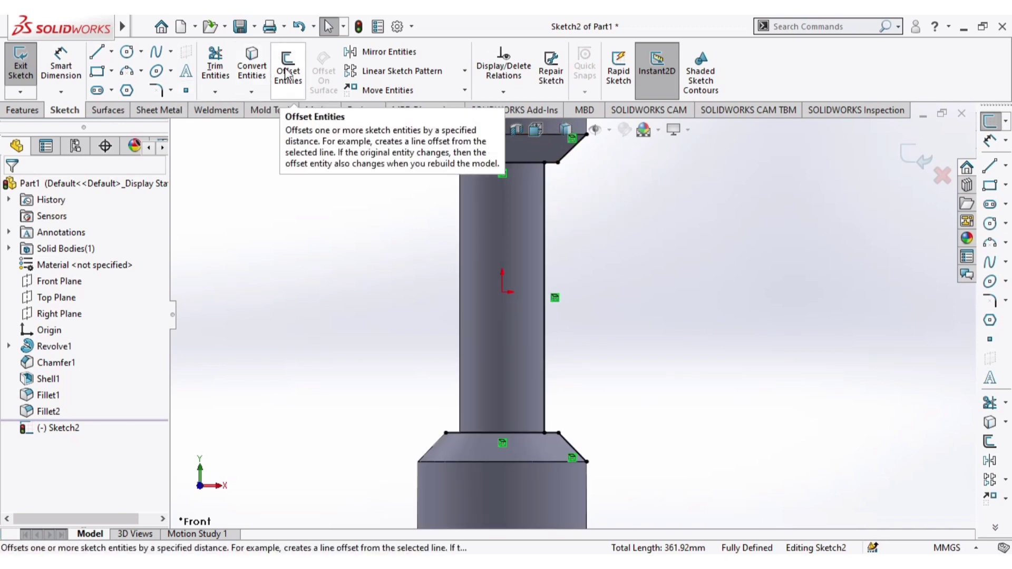
click(216, 67)
mouse_move(505, 266)
mouse_down()
mouse_move(498, 146)
mouse_move(490, 275)
mouse_up()
drag(478, 372, 490, 452)
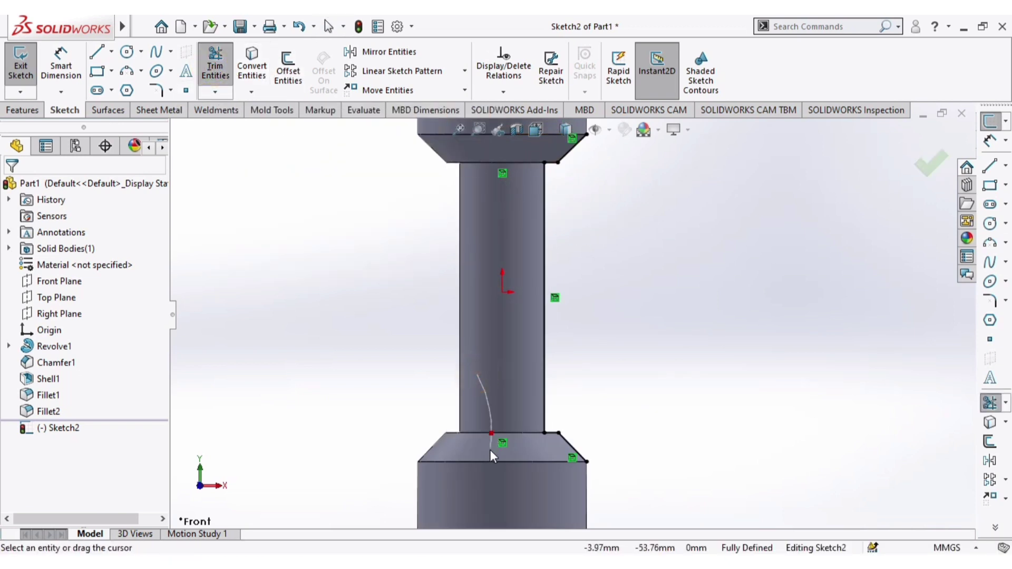
scroll(585, 467, down, 5)
scroll(577, 475, up, 4)
scroll(568, 484, up, 4)
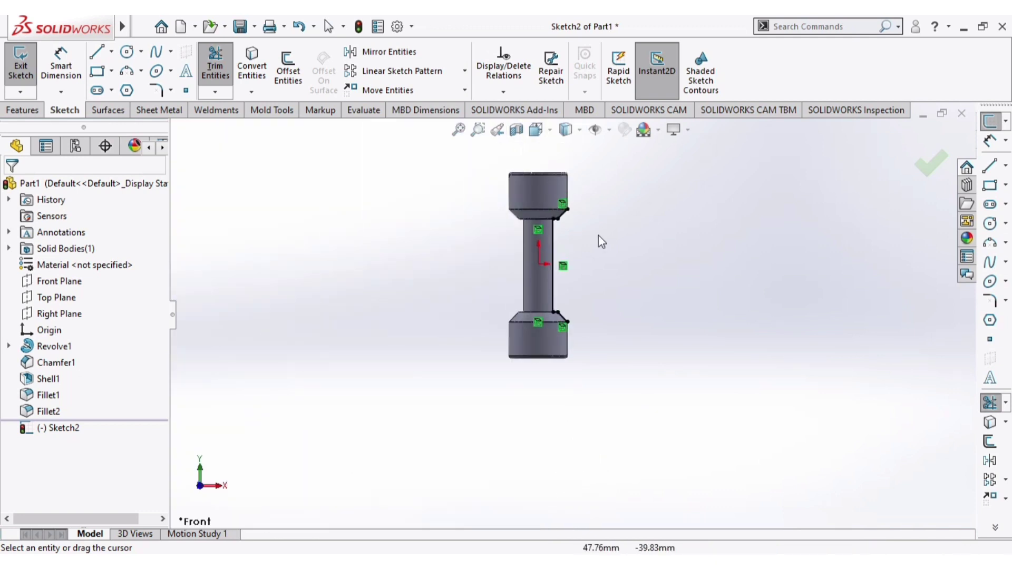
scroll(588, 288, down, 2)
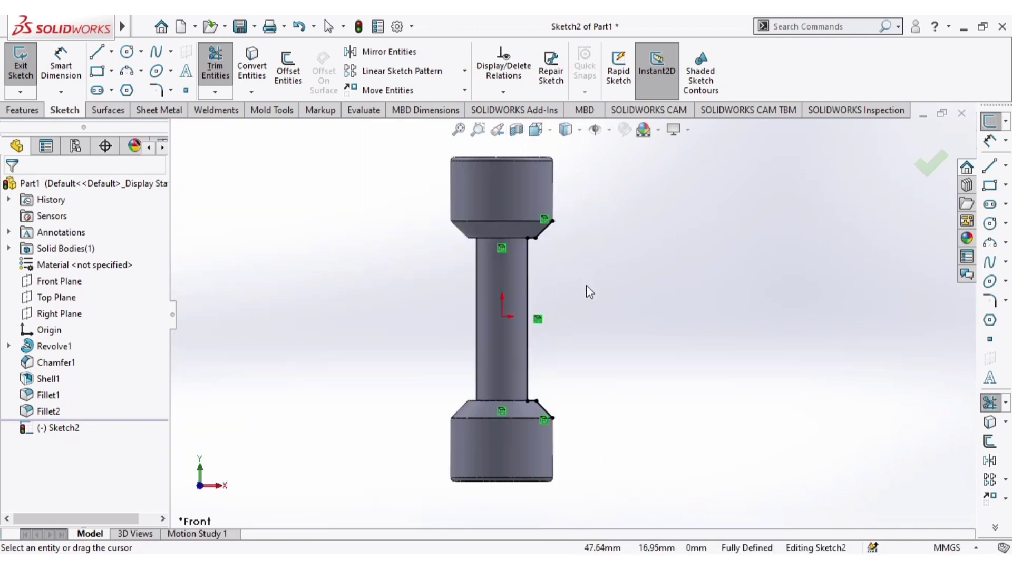
Sketch a short horizontal line outward from the outer corner of the upper chamfer
click(156, 53)
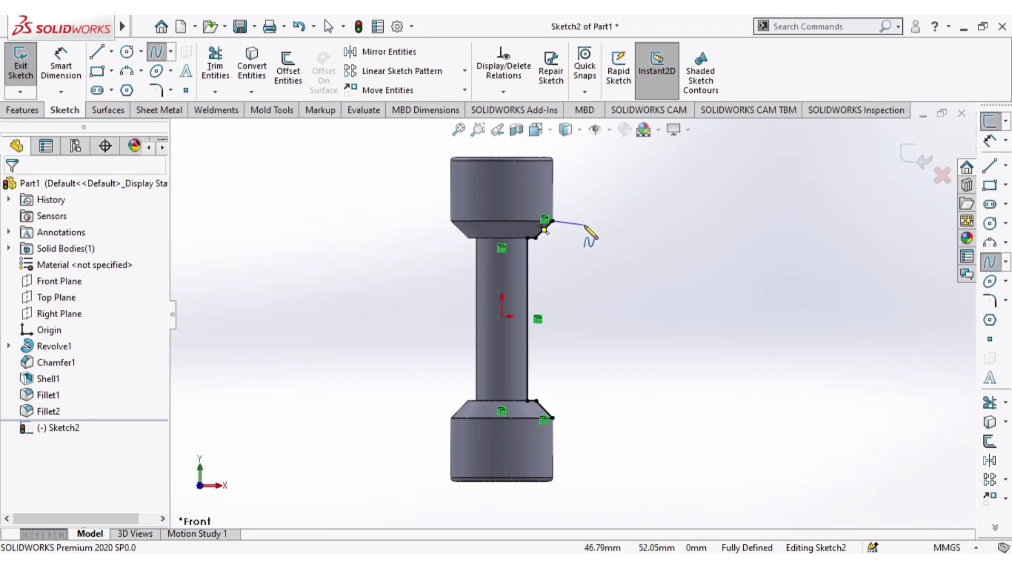
key(Escape)
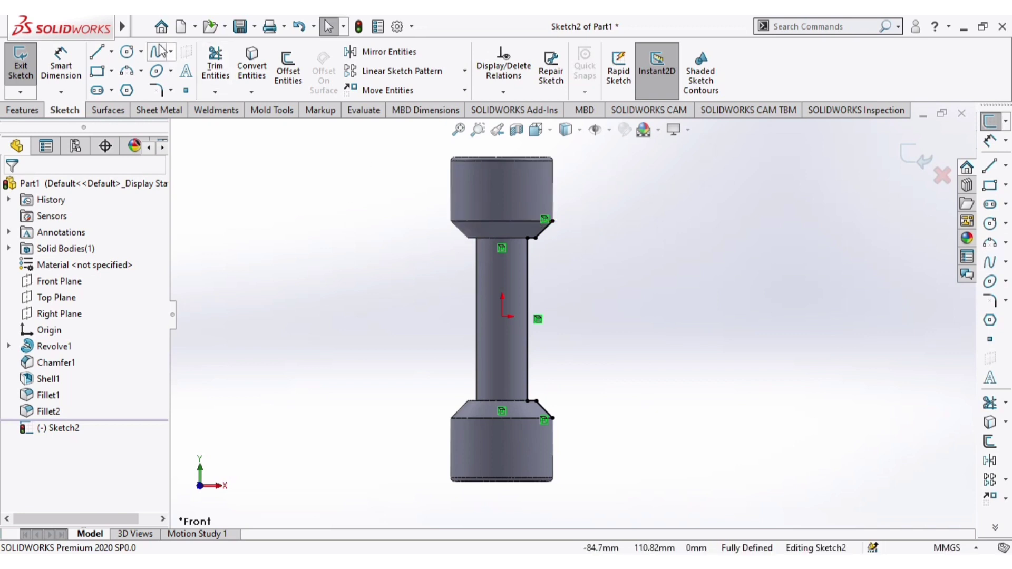
click(96, 51)
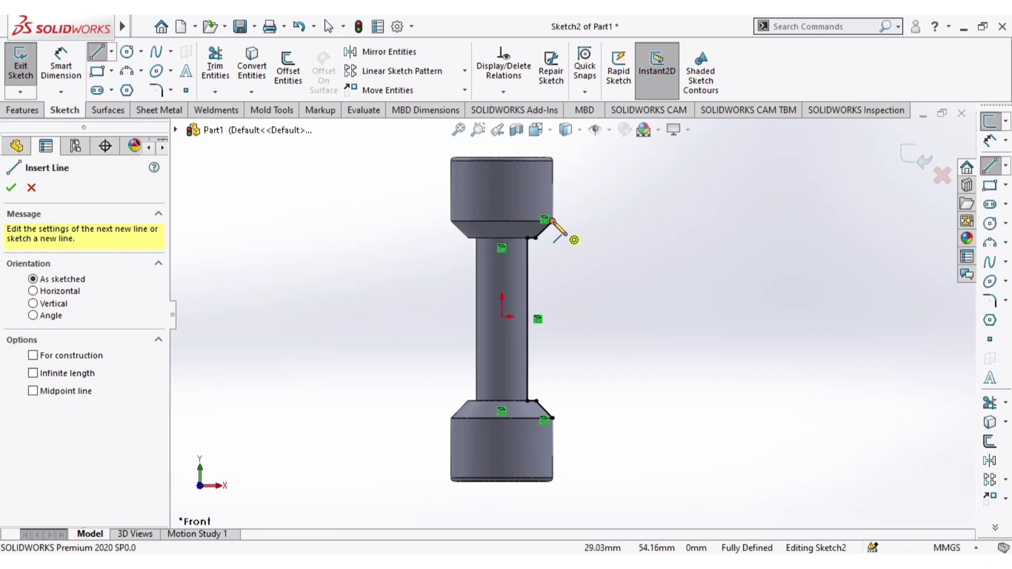
click(552, 220)
click(577, 221)
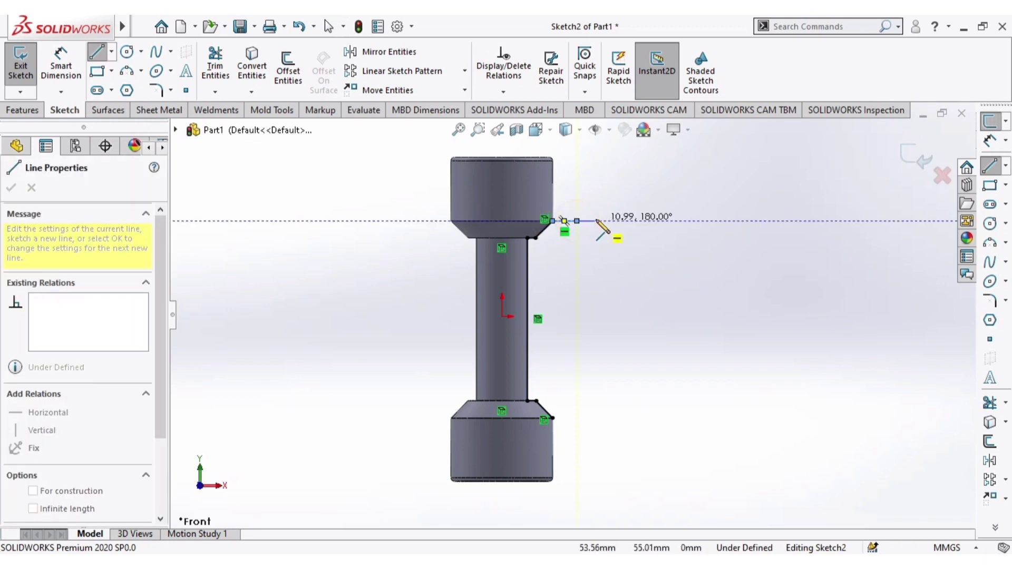
key(Escape)
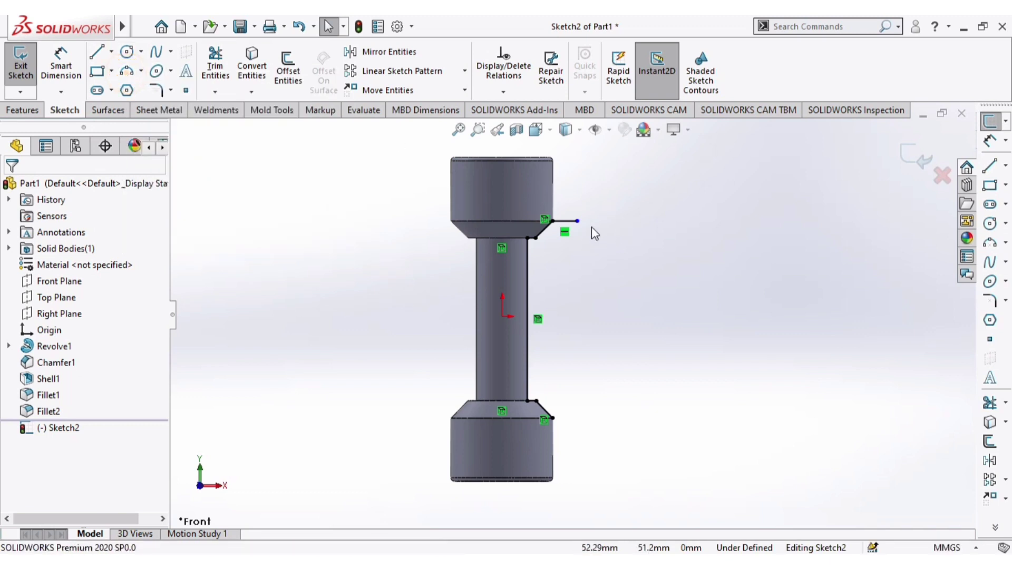
Sketch a 90° three-point arc of about 12 mm radius curving down from the horizontal line's free end
click(126, 70)
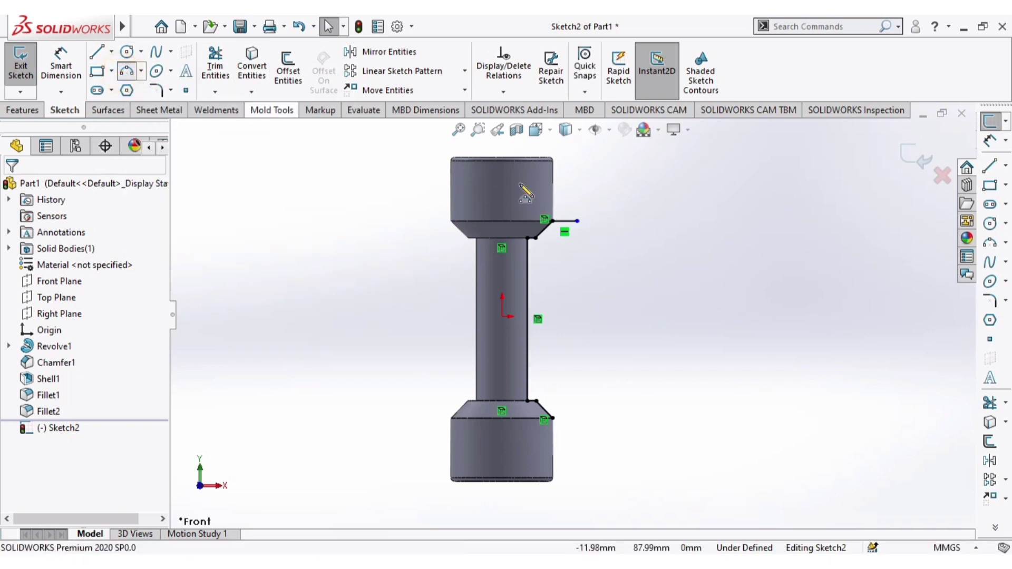
click(577, 221)
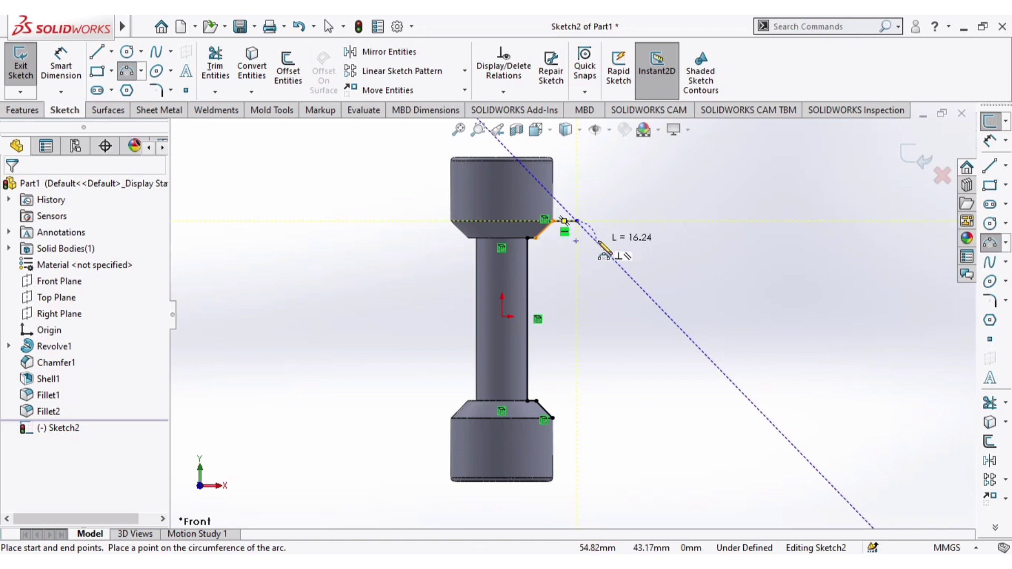
click(599, 244)
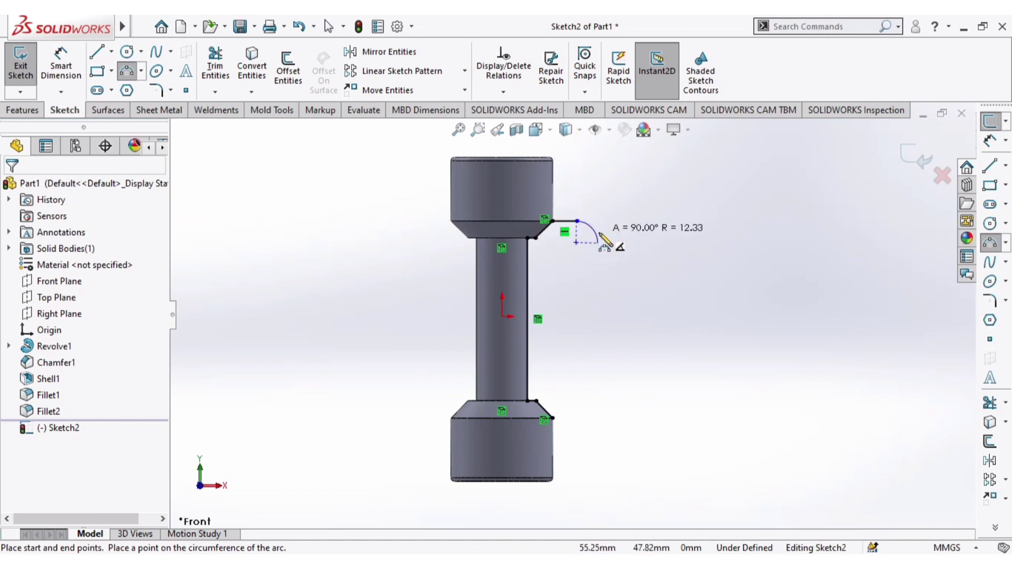
click(592, 232)
key(Escape)
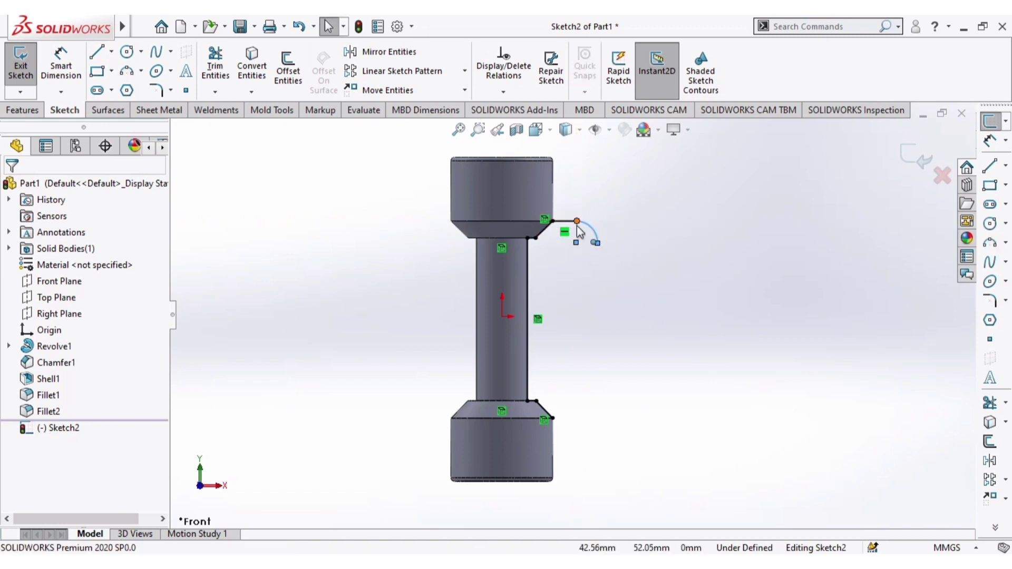
Draw a horizontal centerline about 93 mm long outward from the origin
scroll(583, 223, down, 2)
scroll(641, 227, up, 2)
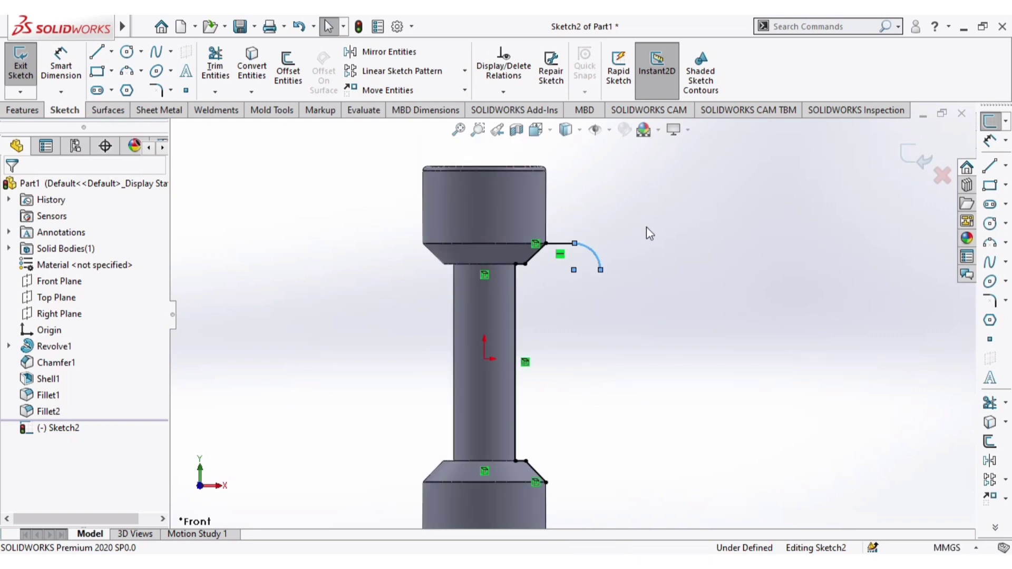
scroll(622, 303, up, 1)
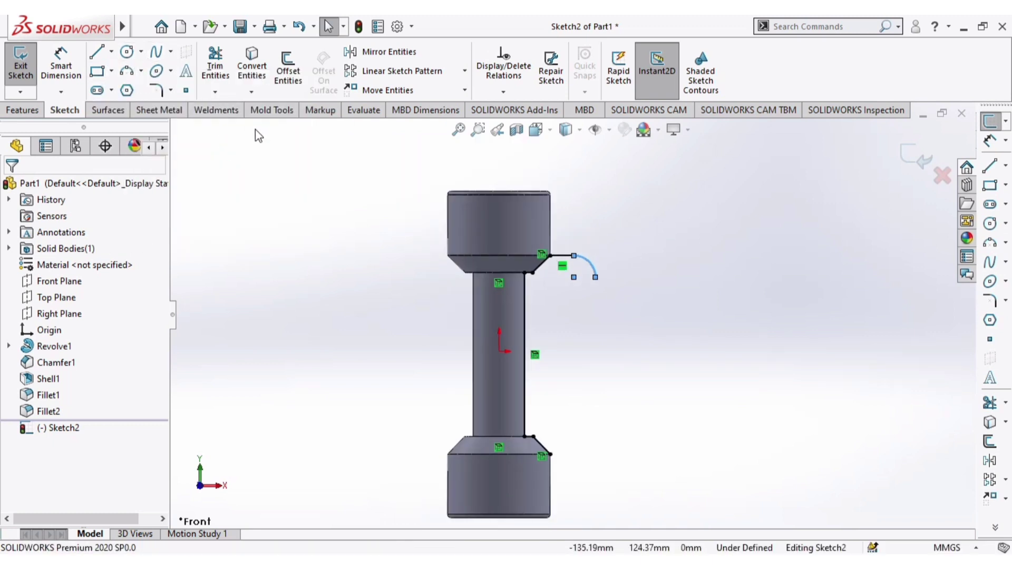
click(111, 51)
click(120, 90)
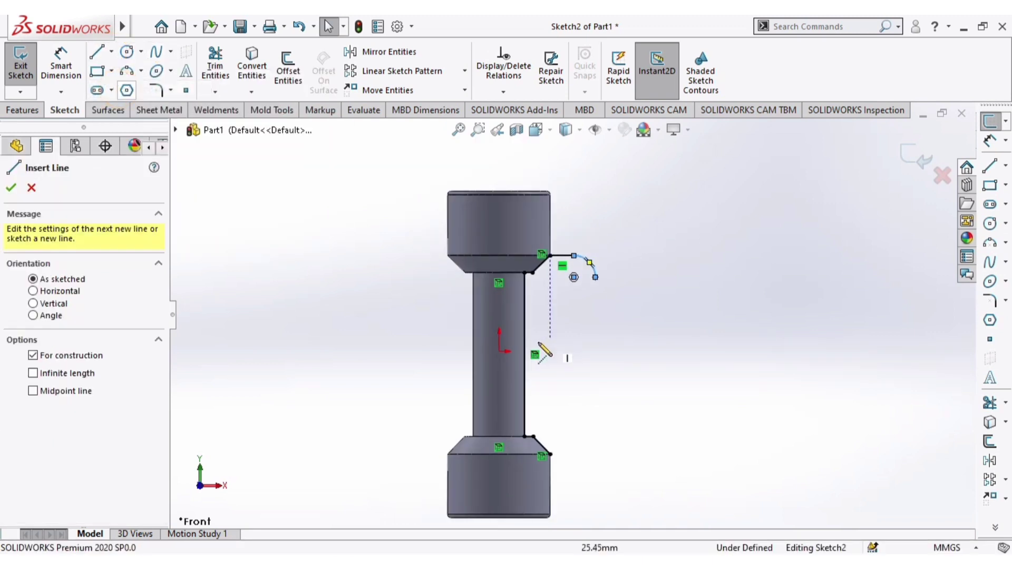
click(499, 352)
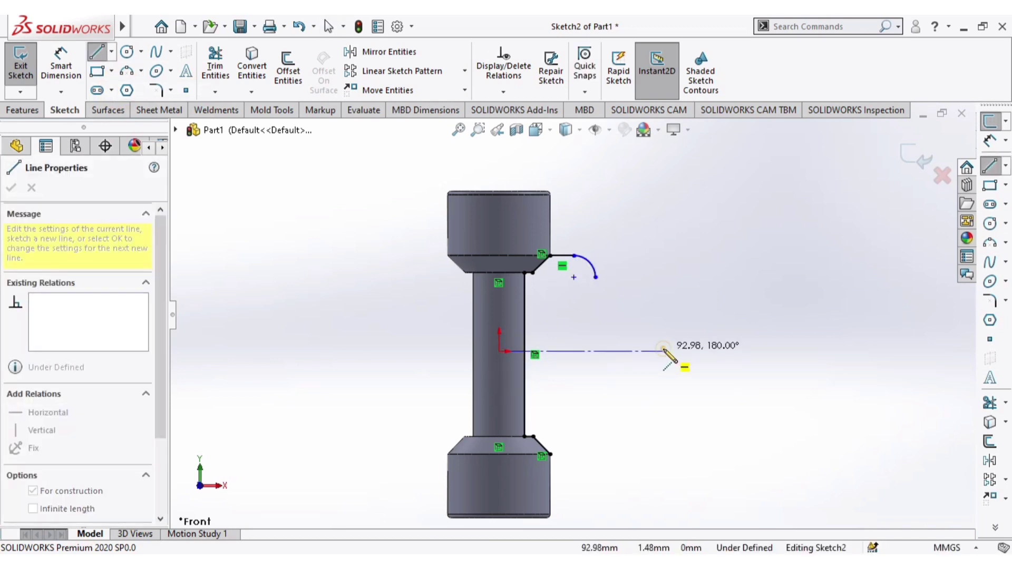
click(663, 351)
key(Escape)
scroll(681, 279, down, 1)
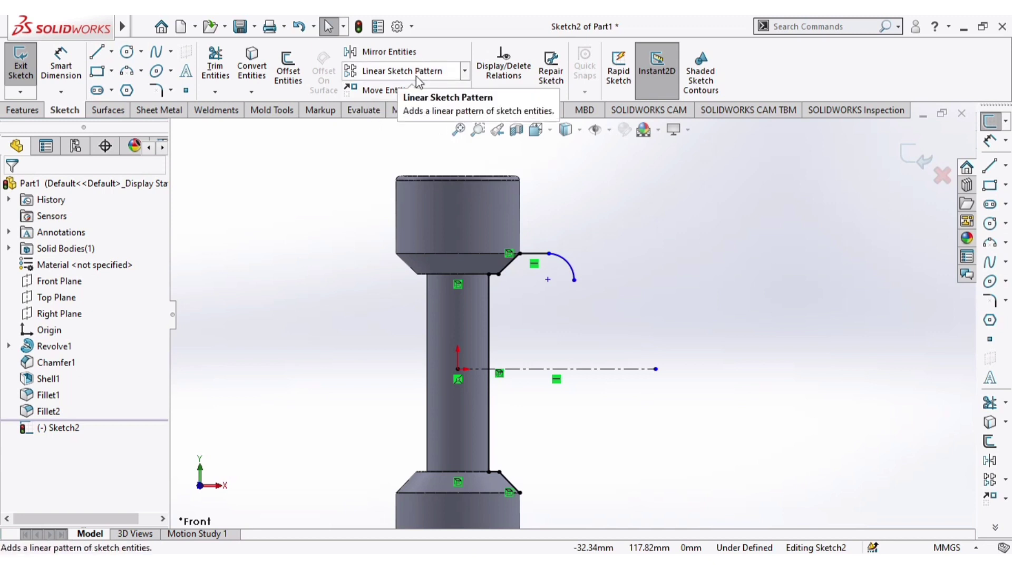
click(392, 51)
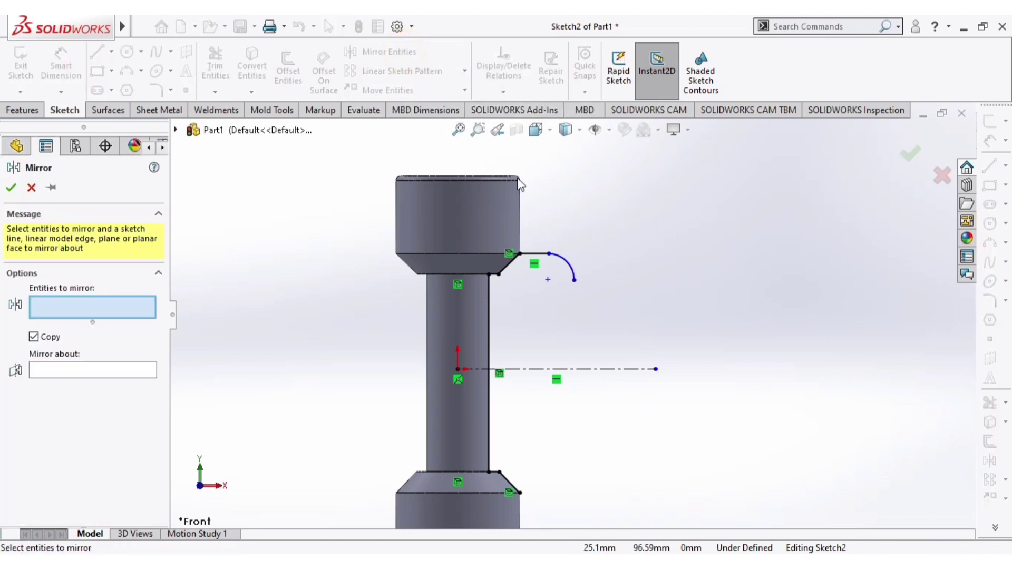
click(571, 266)
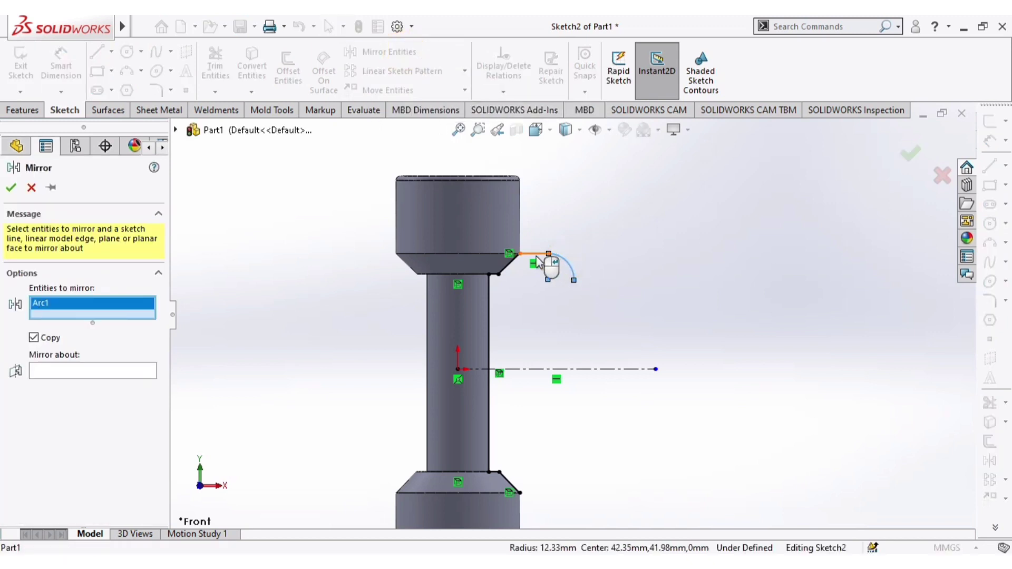
click(543, 254)
click(133, 383)
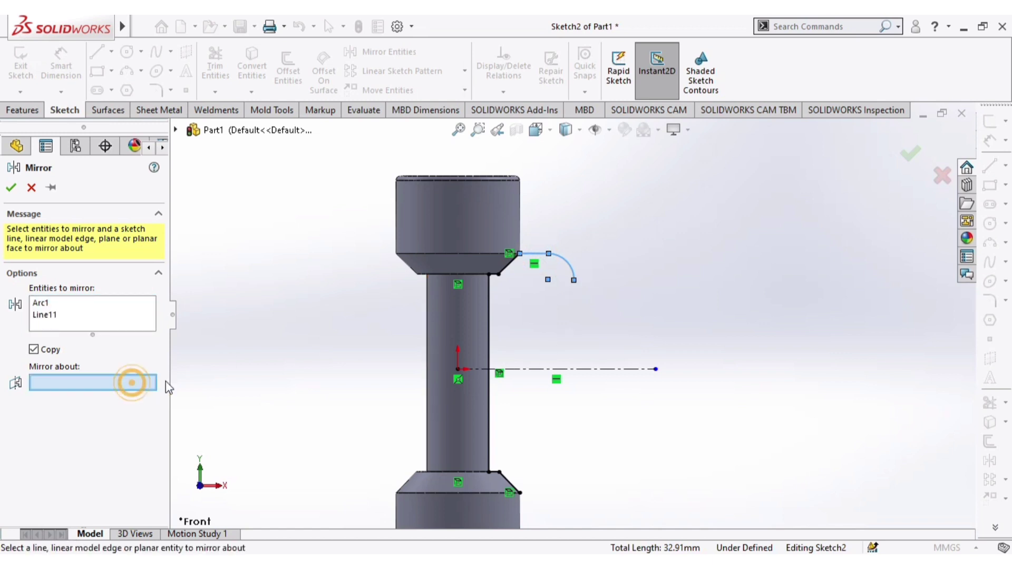
click(536, 369)
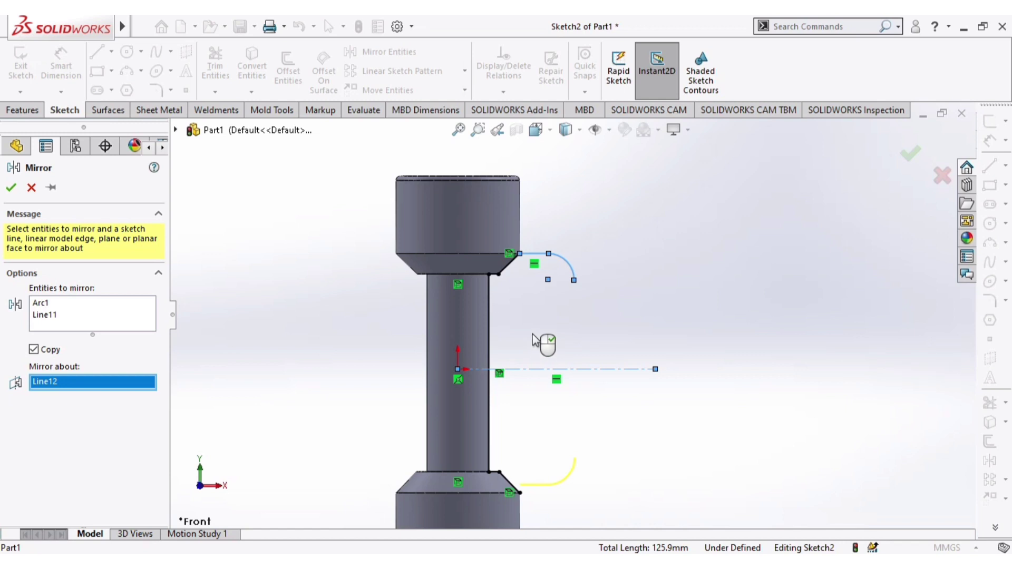
click(35, 189)
Sketch a spline from the arc's lower end through two intermediate points to the outer corner of the lower chamfer
scroll(591, 333, up, 1)
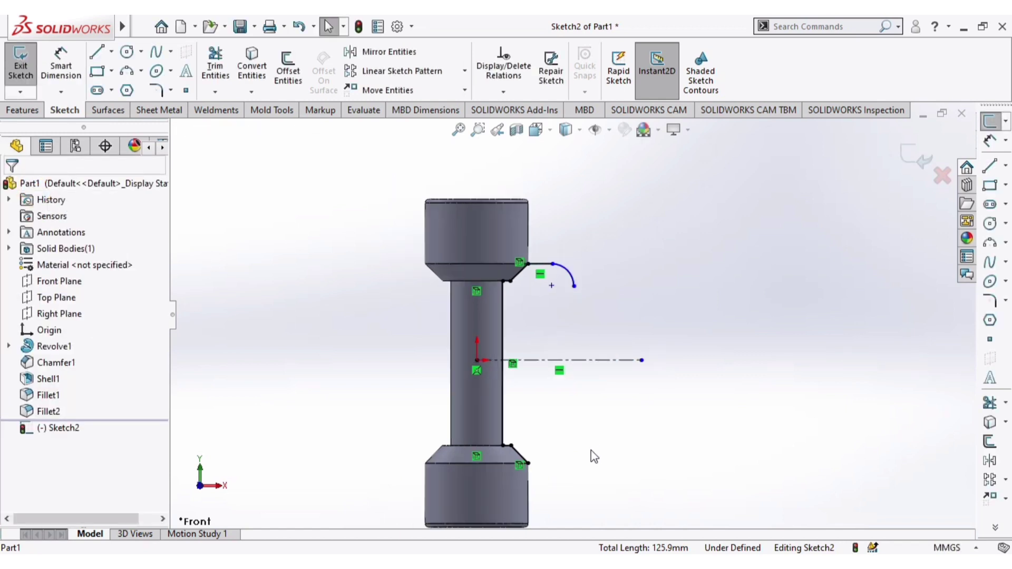
scroll(561, 477, down, 1)
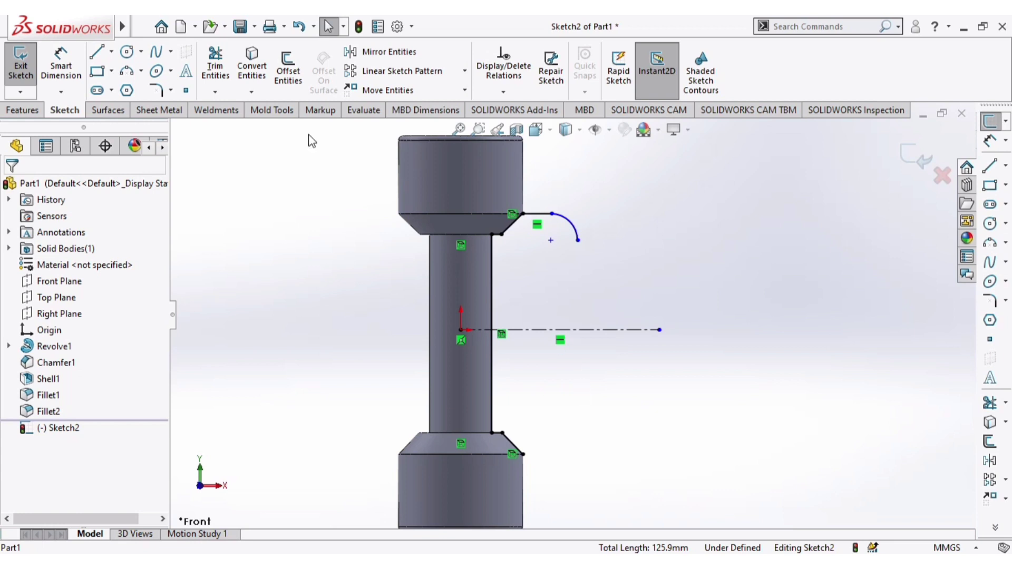
click(156, 51)
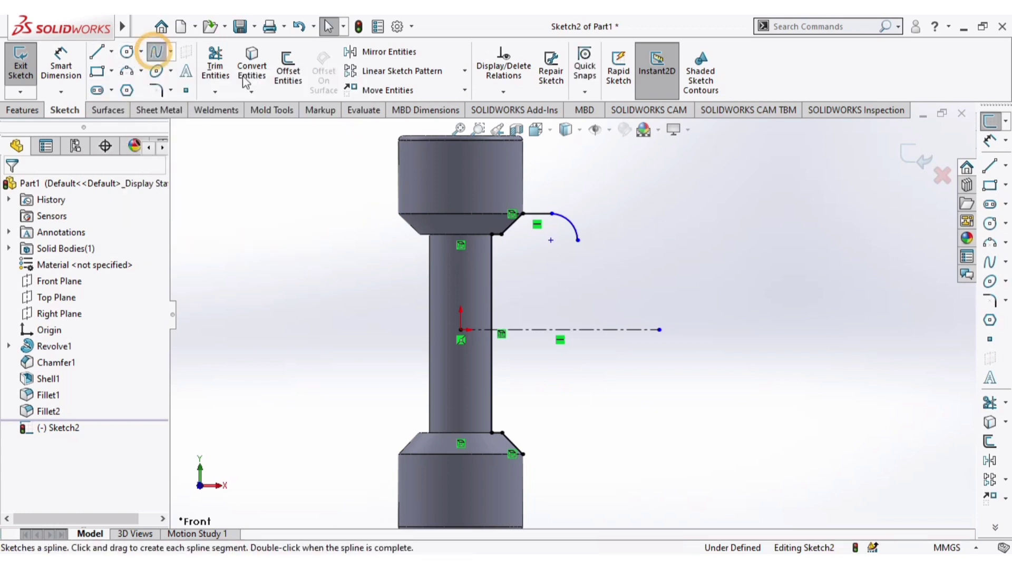
click(578, 240)
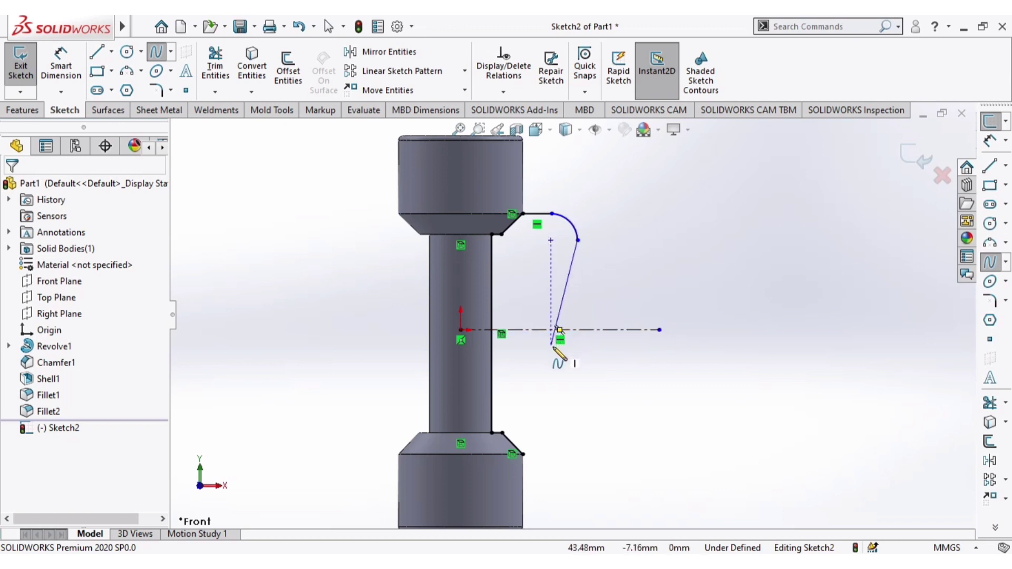
click(552, 347)
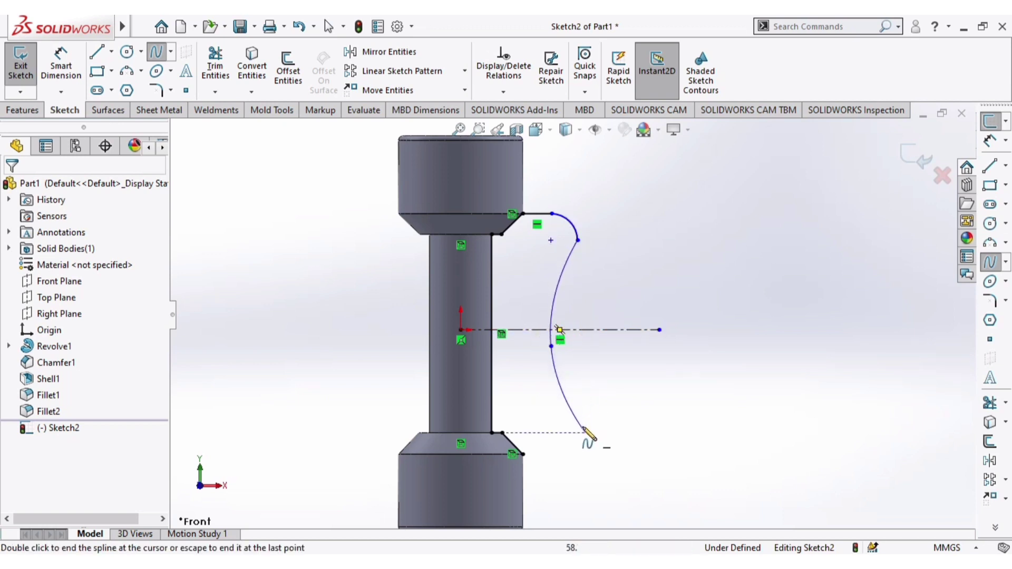
click(585, 418)
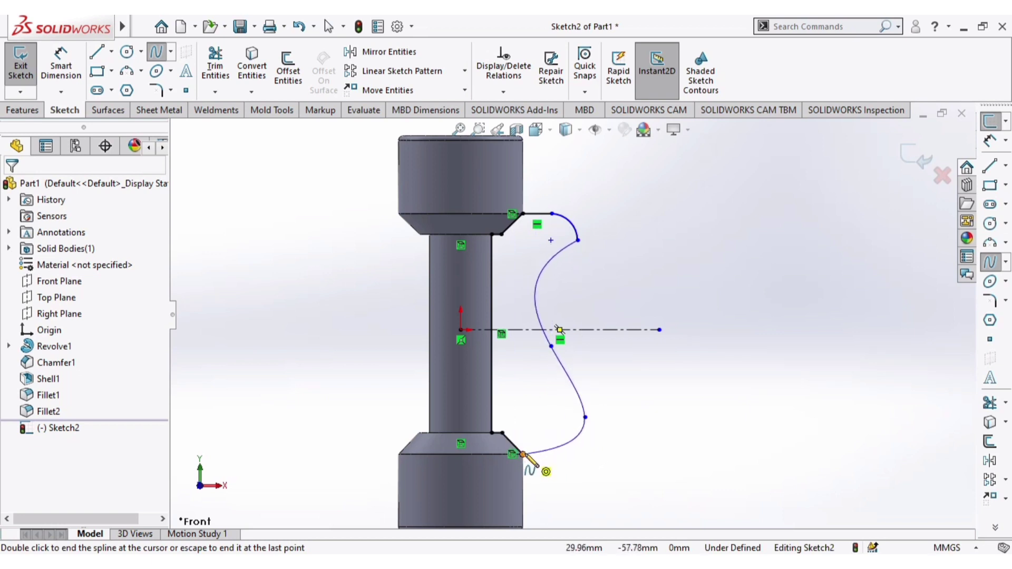
double_click(523, 454)
key(Escape)
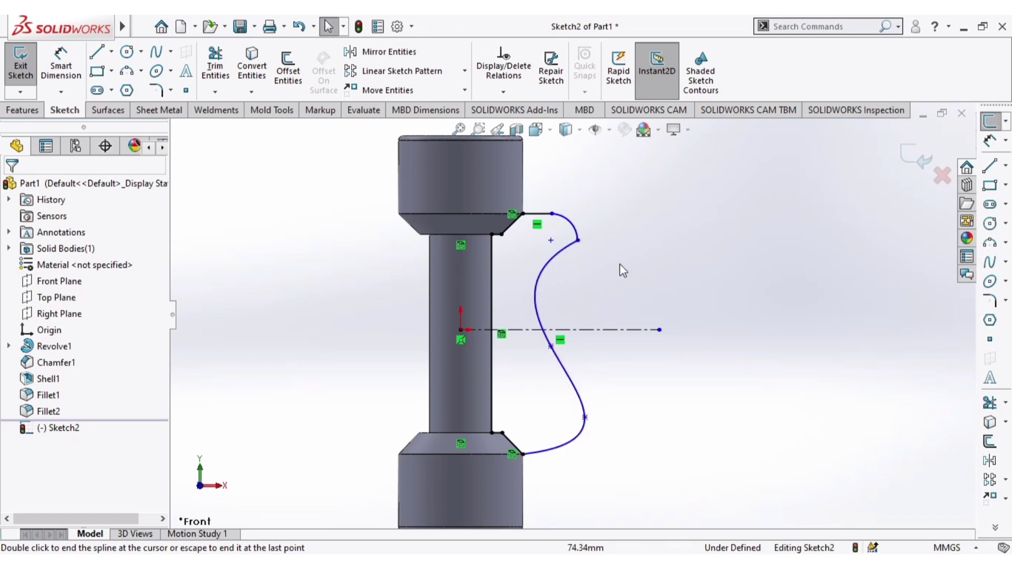
Make the spline tangent to the arc at their shared endpoint
scroll(621, 266, down, 3)
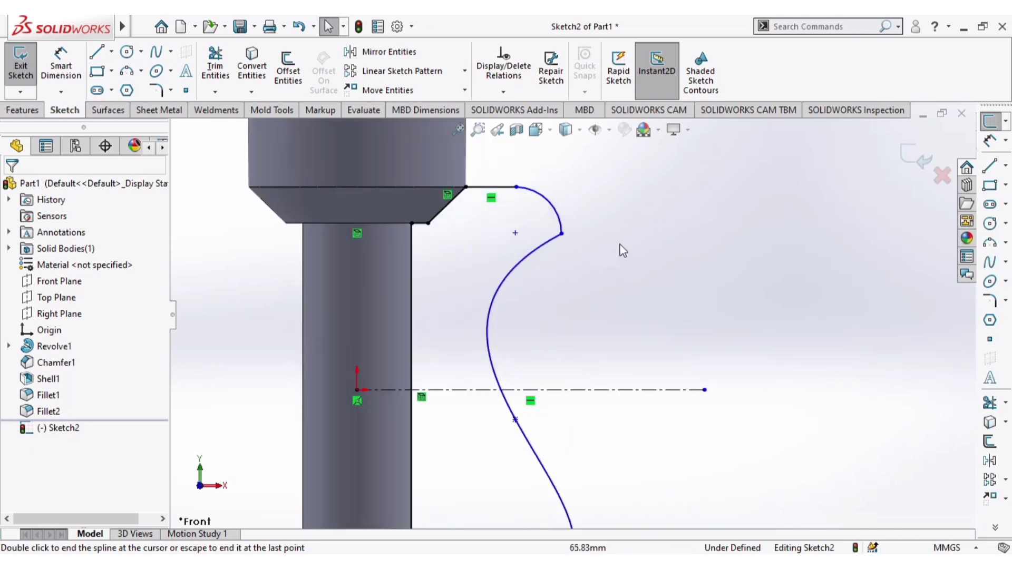
click(560, 224)
ctrl+click(553, 235)
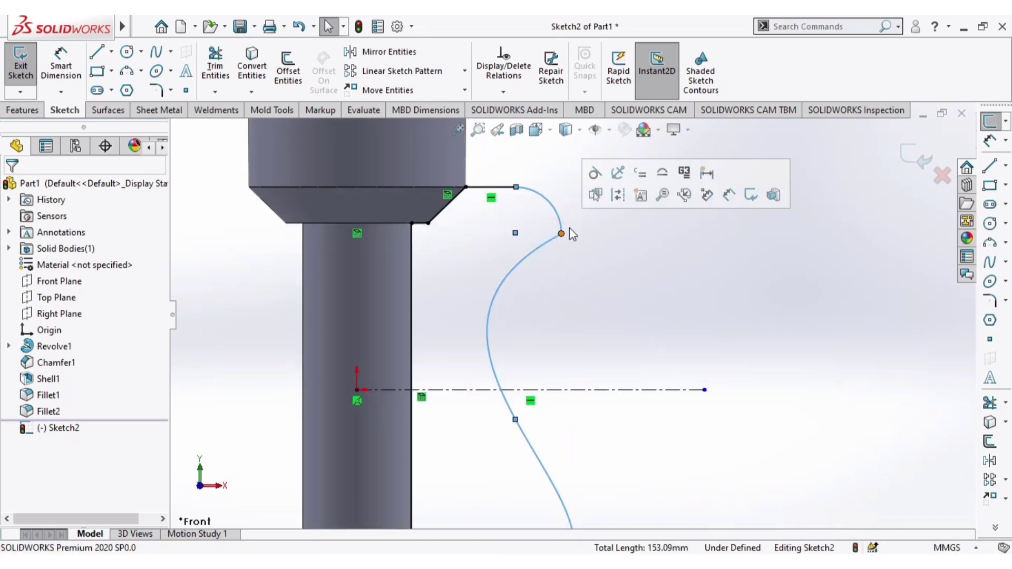
click(595, 180)
scroll(621, 281, up, 5)
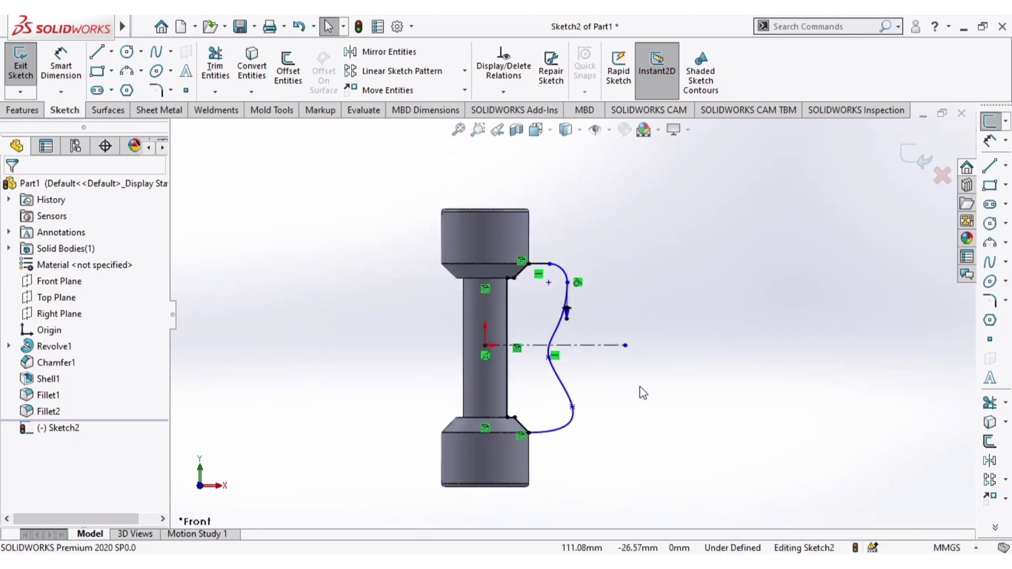
Adjust the spline's tangent handles, tilting the one at its lower end and making the one at its lower bulge vertical
scroll(604, 409, down, 2)
click(537, 370)
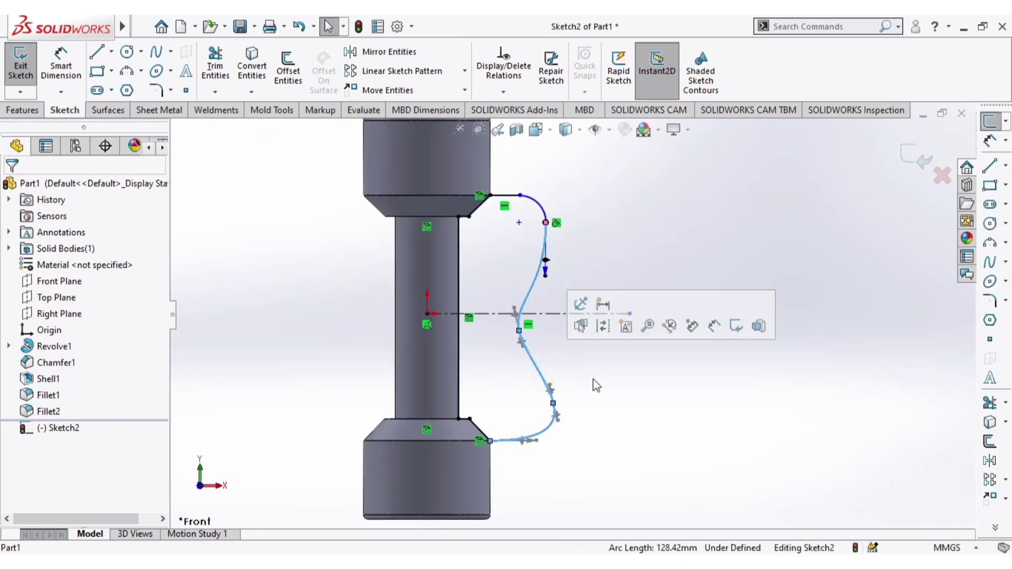
drag(533, 448, 535, 436)
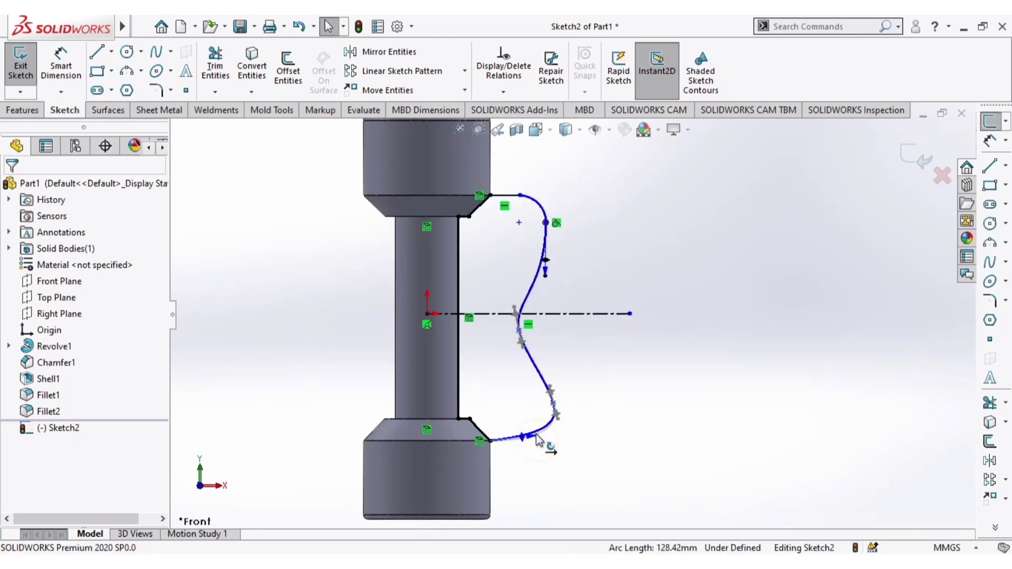
scroll(536, 435, down, 2)
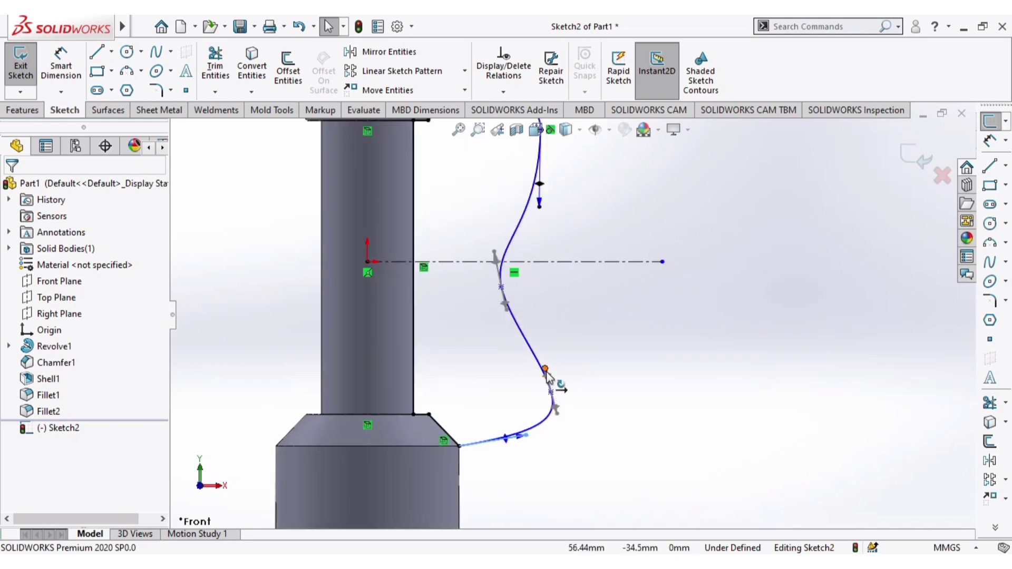
drag(547, 372, 552, 378)
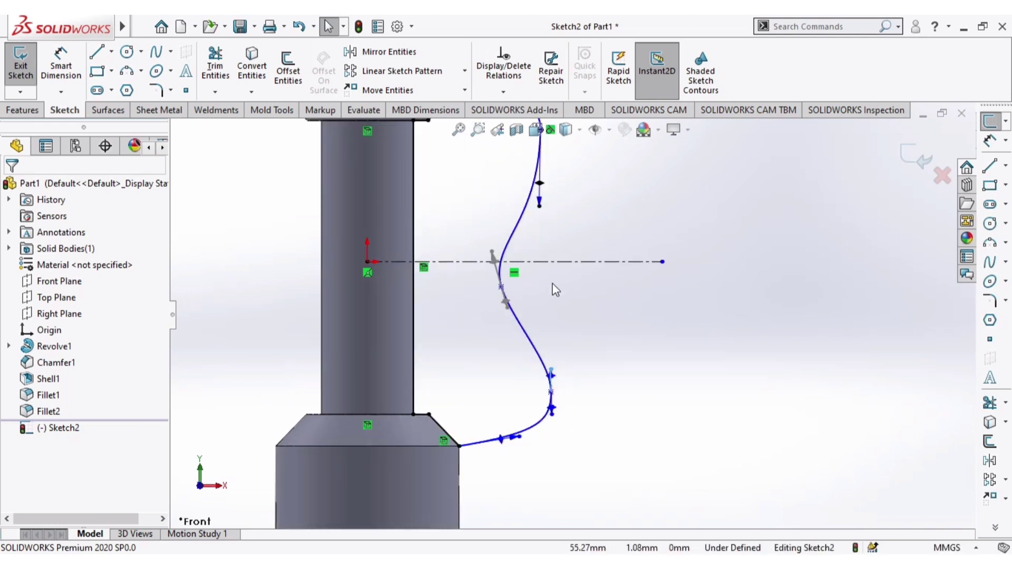
Shorten the spline's tangent handle at the arc junction to smooth the curve inward toward the horizontal centerline
scroll(574, 234, up, 4)
scroll(573, 234, down, 2)
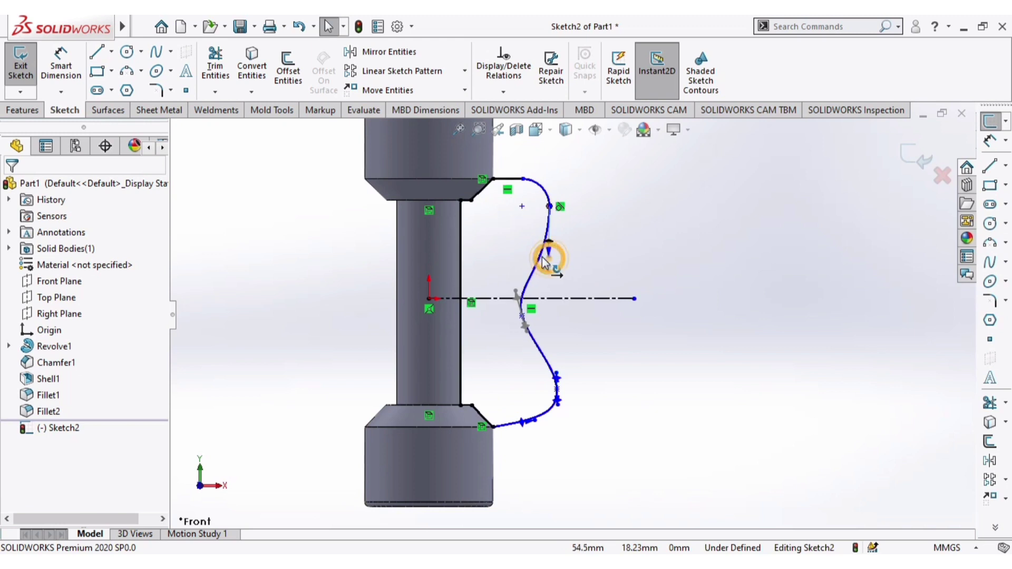
drag(545, 262, 552, 232)
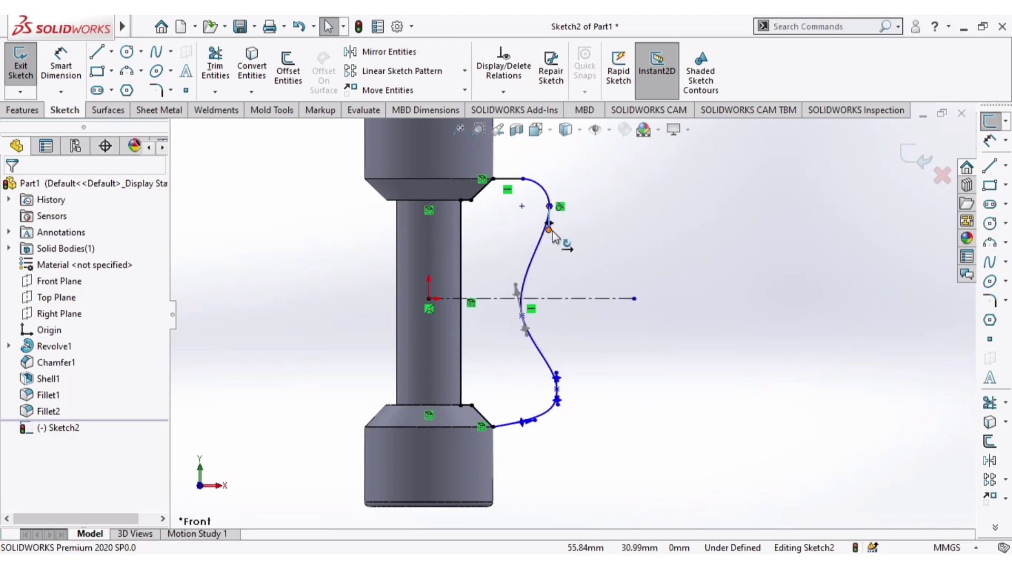
scroll(568, 324, up, 2)
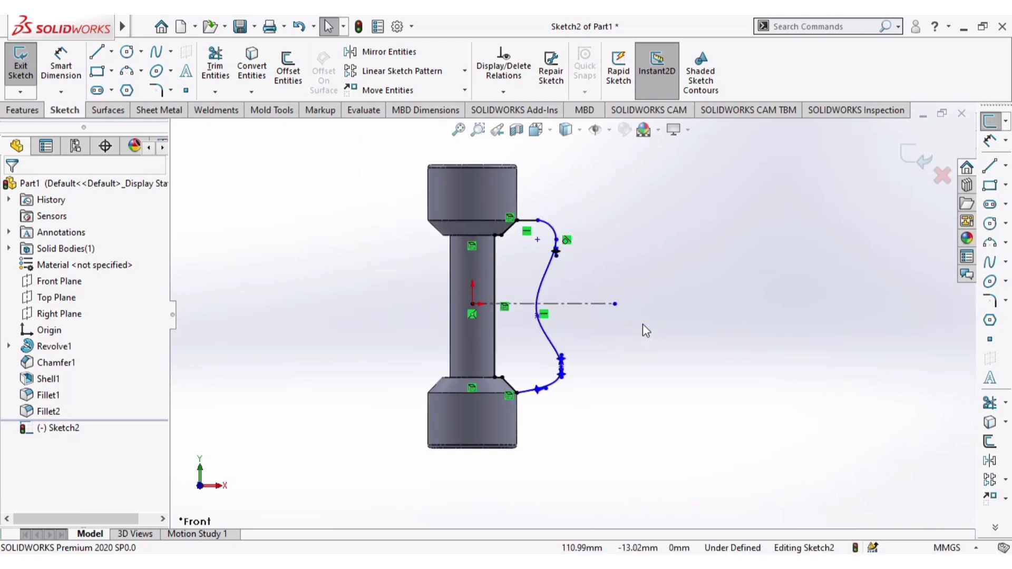
In the front view, draw a vertical centerline about 113 mm long between the midpoints of the upper and lower cylinders' inner edges
mouse_move(646, 331)
middle_down()
mouse_move(644, 350)
mouse_move(603, 321)
middle_up()
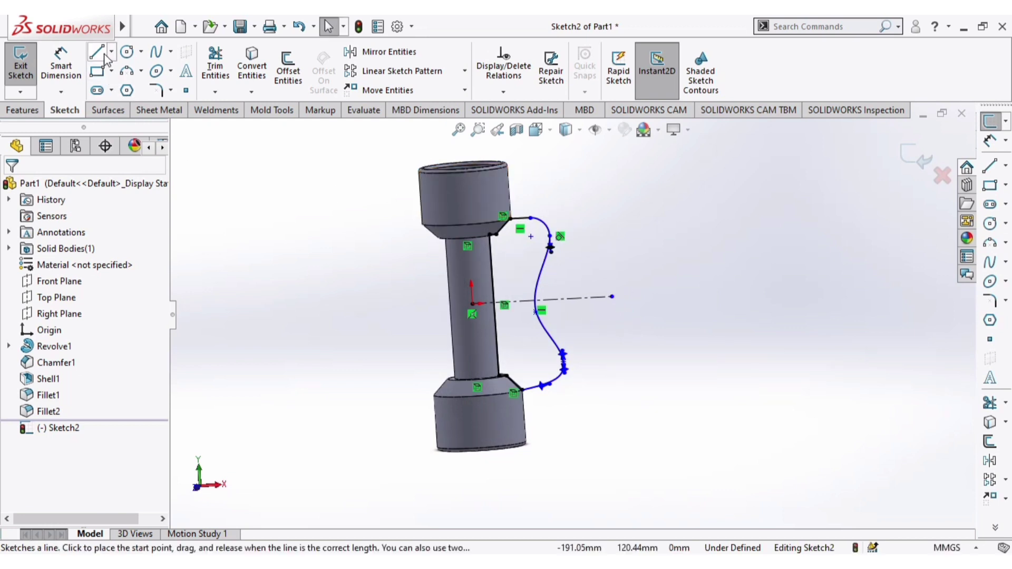
click(548, 130)
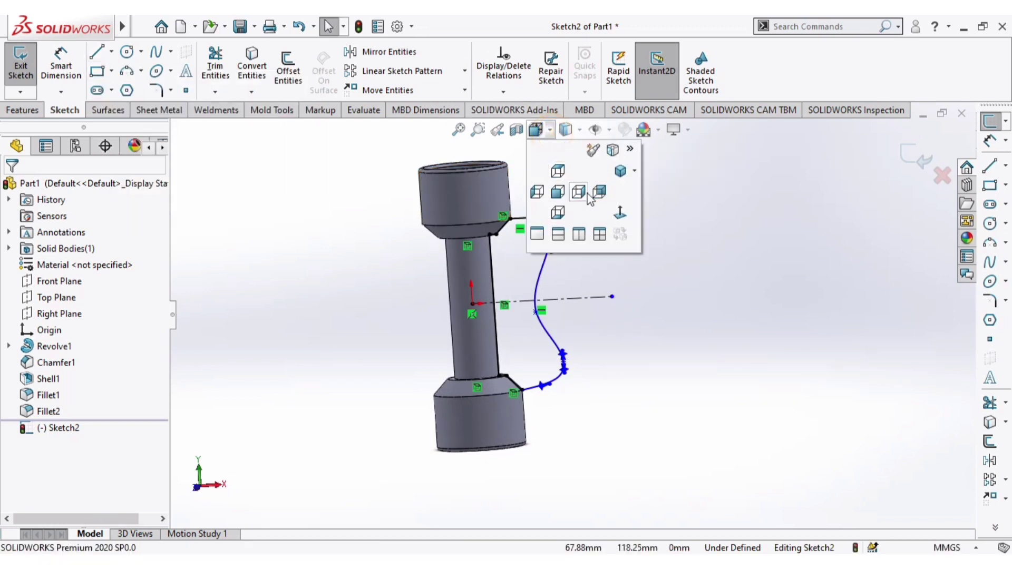
click(586, 193)
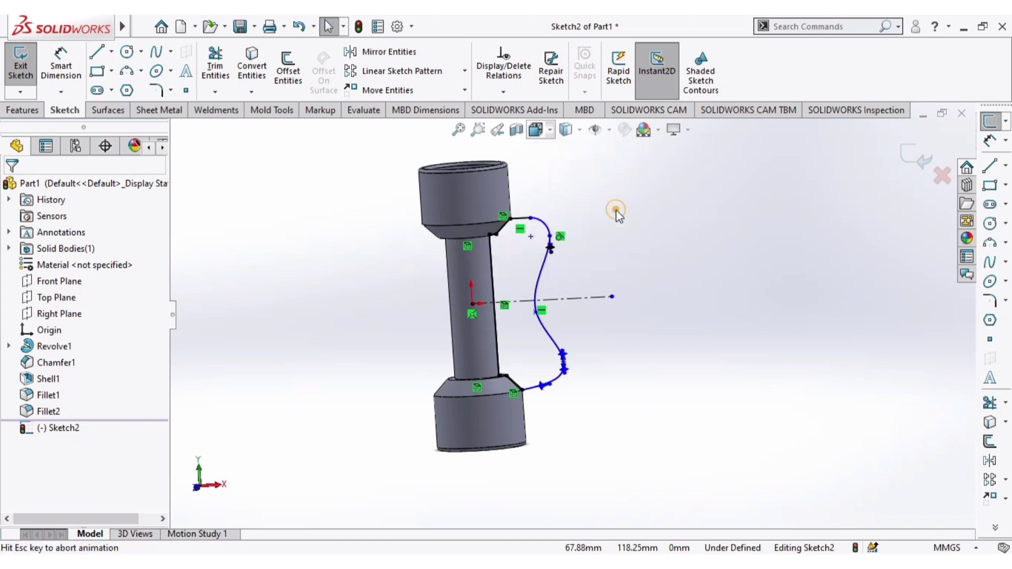
click(112, 51)
click(132, 87)
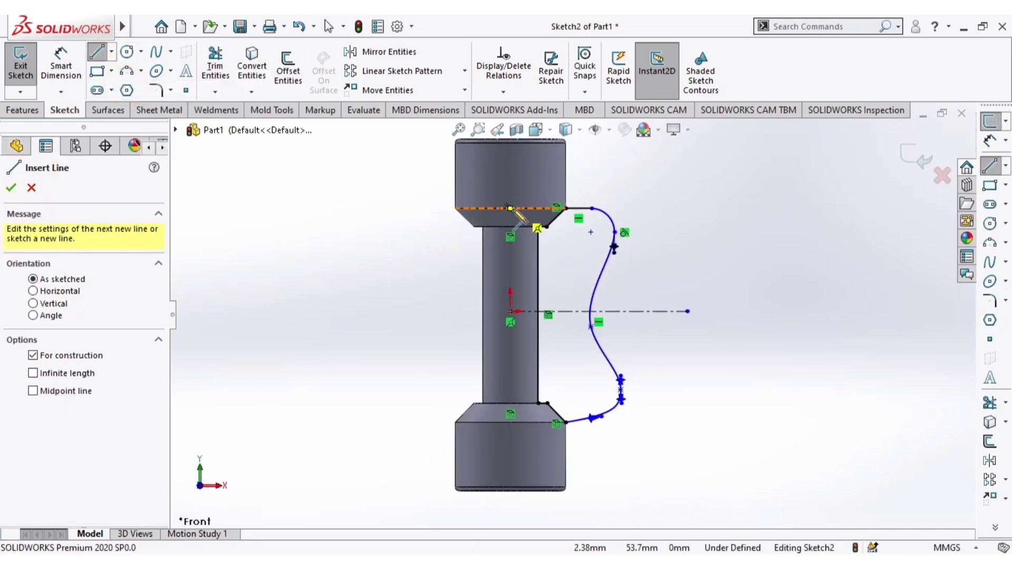
click(510, 208)
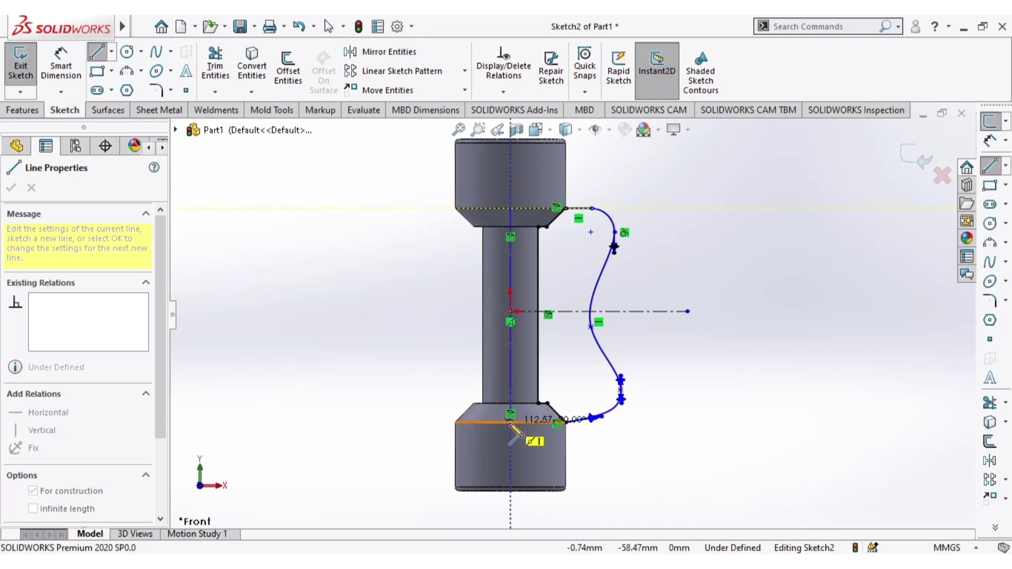
click(509, 422)
key(Escape)
key(Escape)
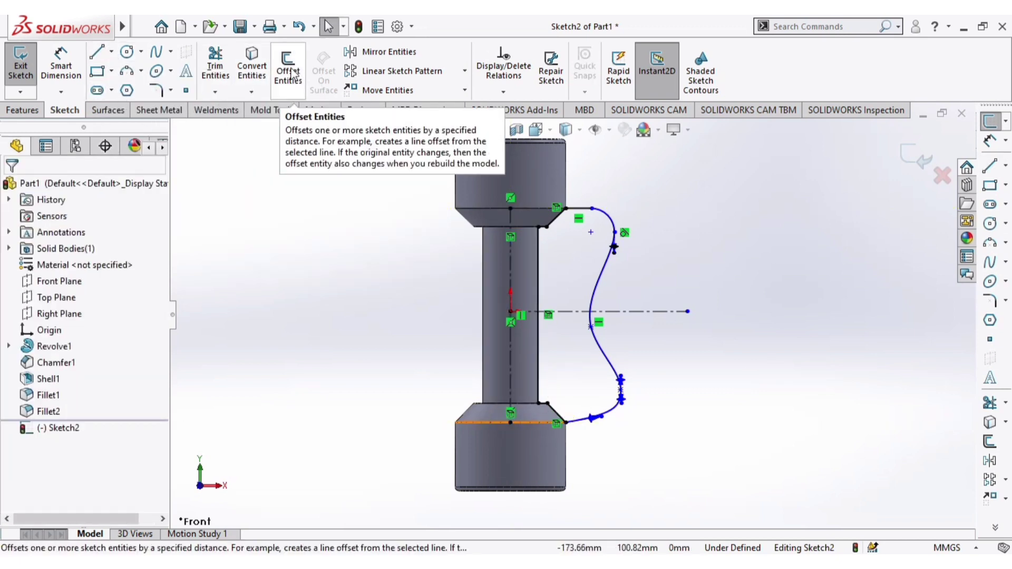
Start mirroring sketch entities and choose the profile's upper horizontal line, arc and spline as entities to mirror
click(376, 51)
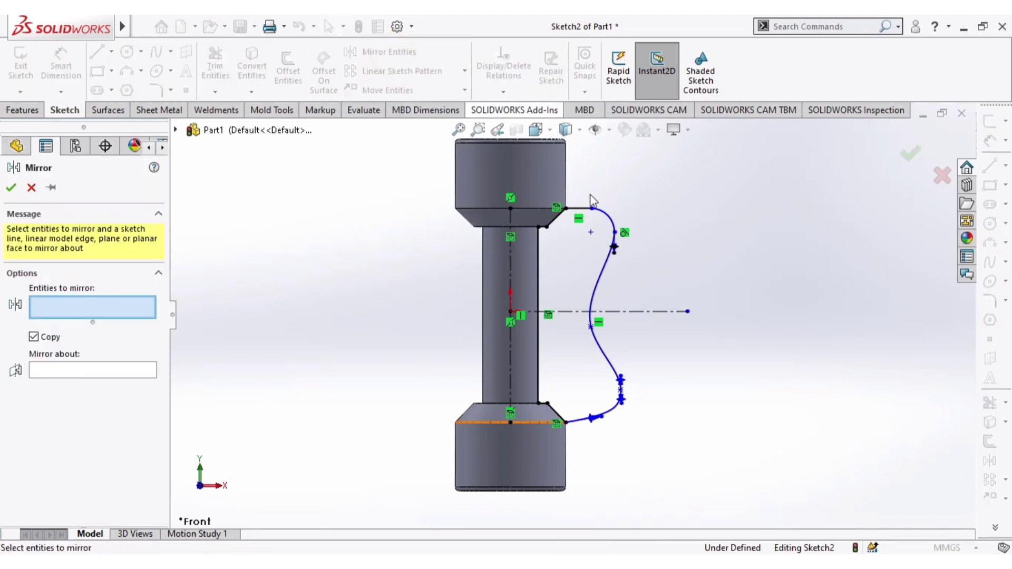
click(583, 210)
click(612, 219)
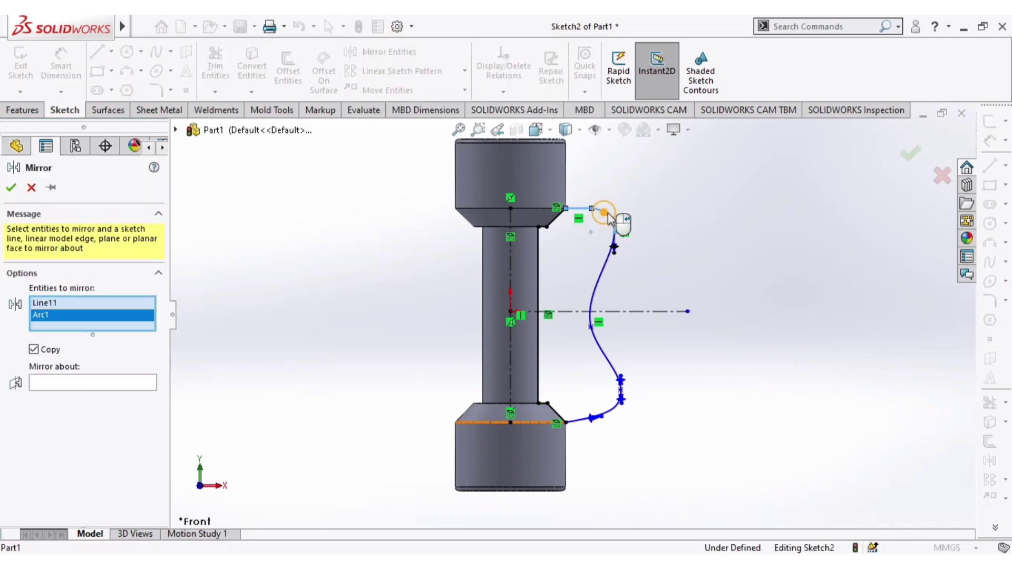
click(606, 267)
scroll(624, 416, down, 3)
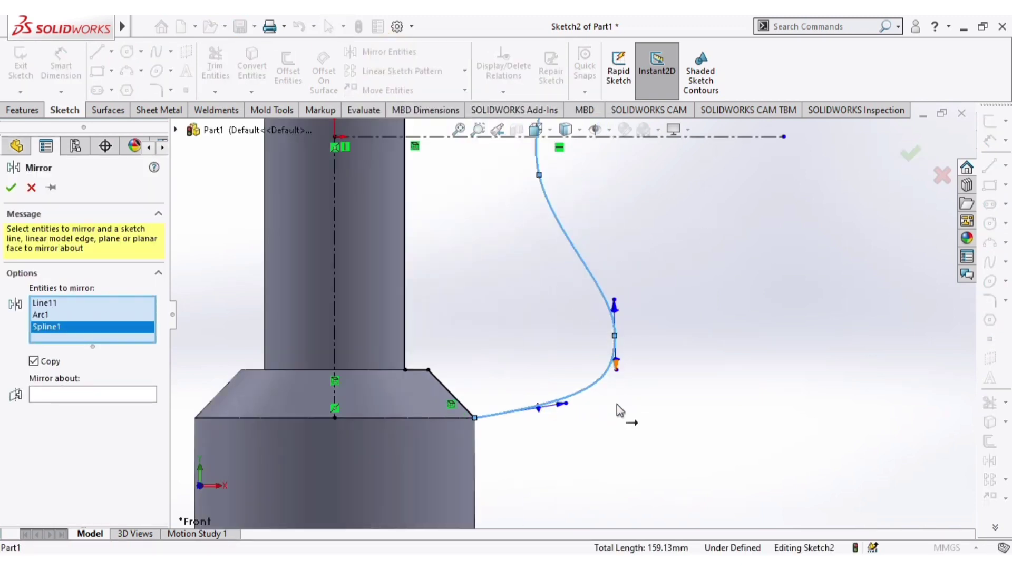
scroll(688, 388, up, 5)
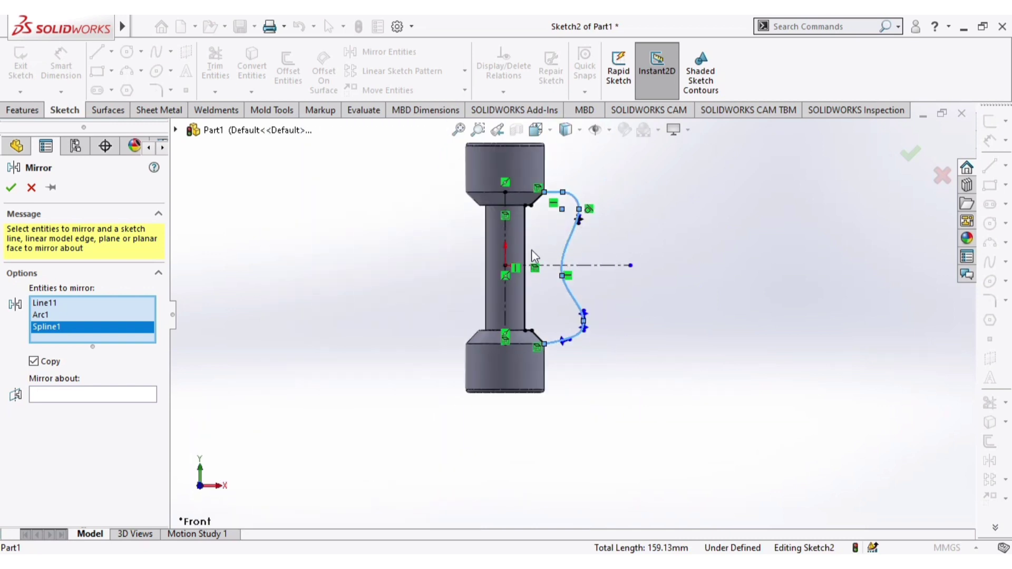
scroll(533, 256, down, 1)
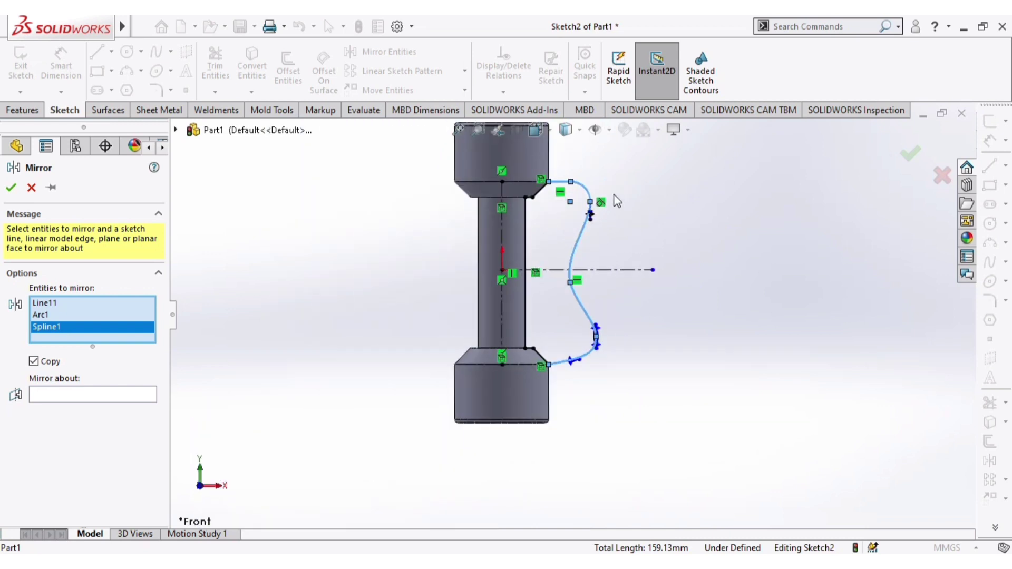
scroll(543, 211, down, 4)
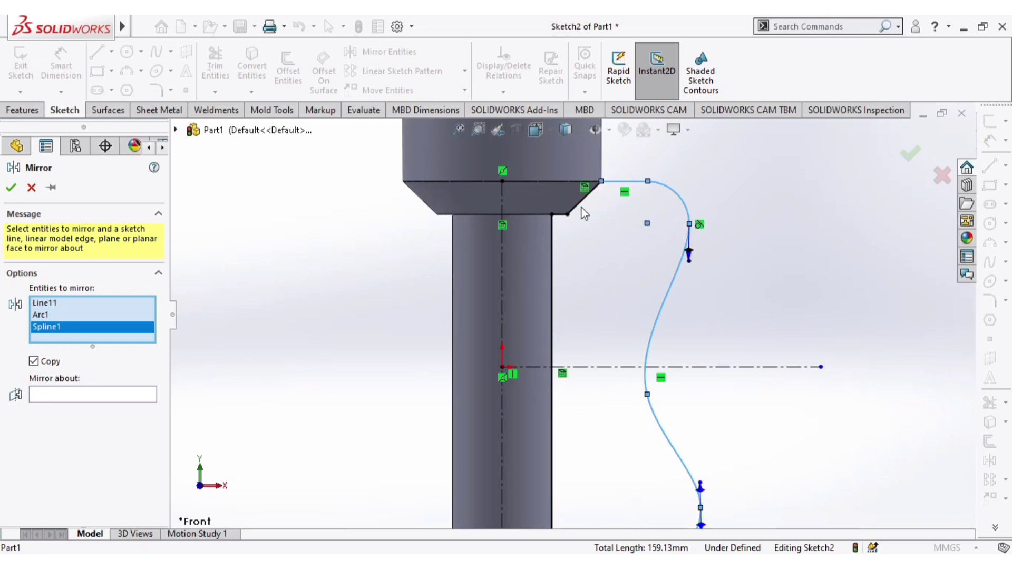
Add the upper and lower chamfer, shoulder and shaft lines to the mirror selection, mirror everything about the vertical centerline, and exit the sketch
click(579, 207)
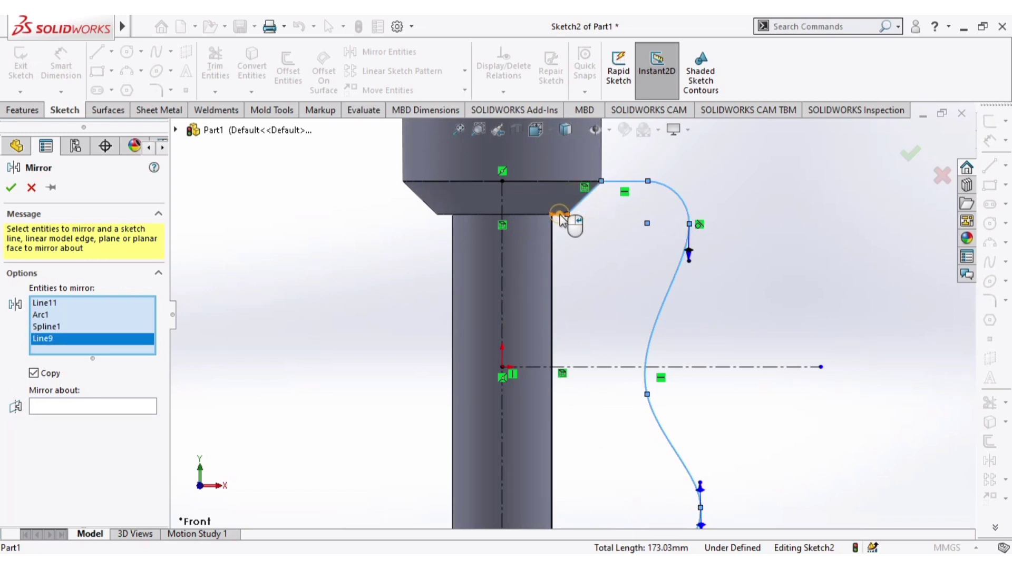
click(560, 215)
click(552, 241)
scroll(571, 316, up, 5)
scroll(580, 422, down, 6)
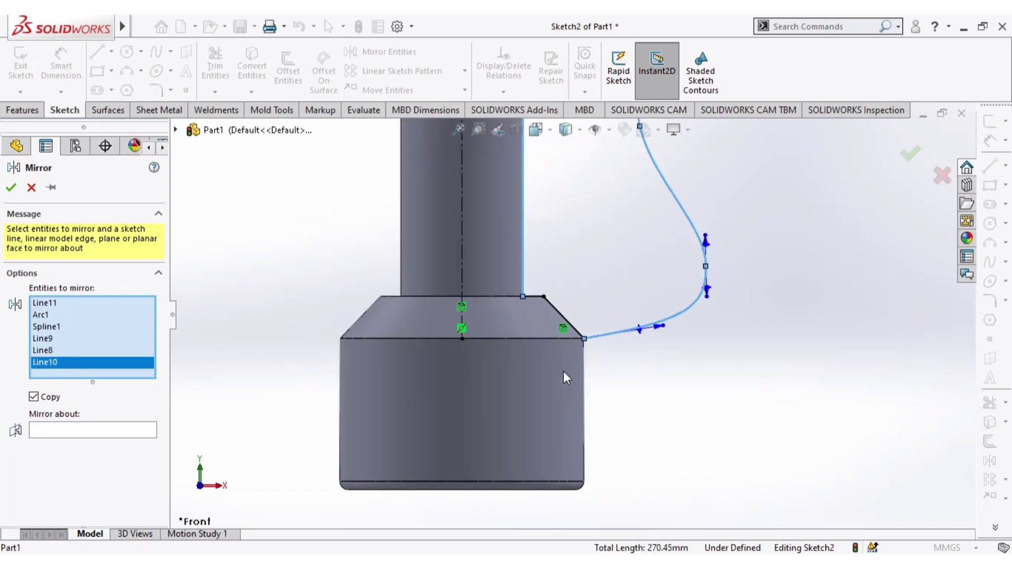
click(536, 297)
click(561, 315)
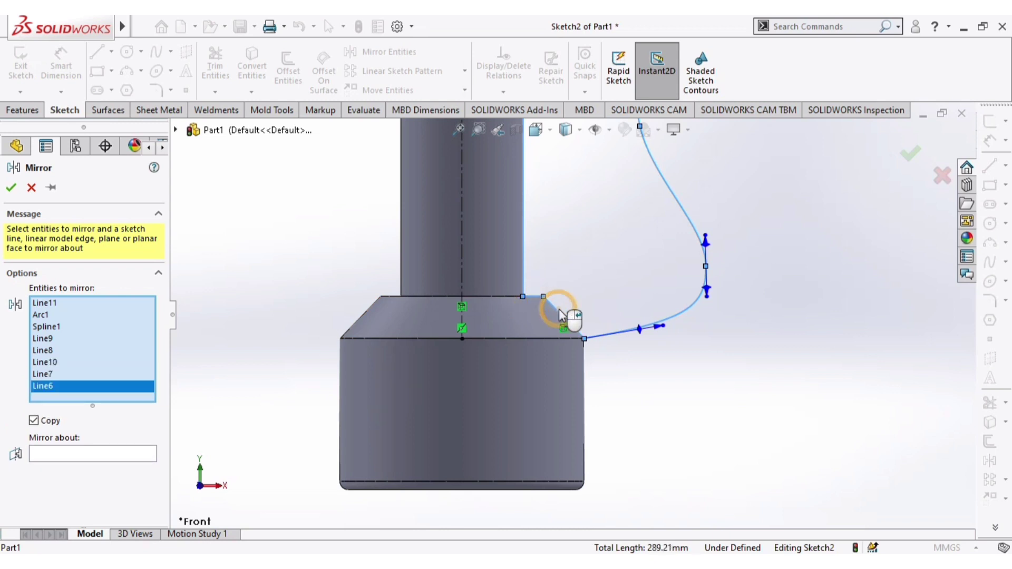
click(67, 457)
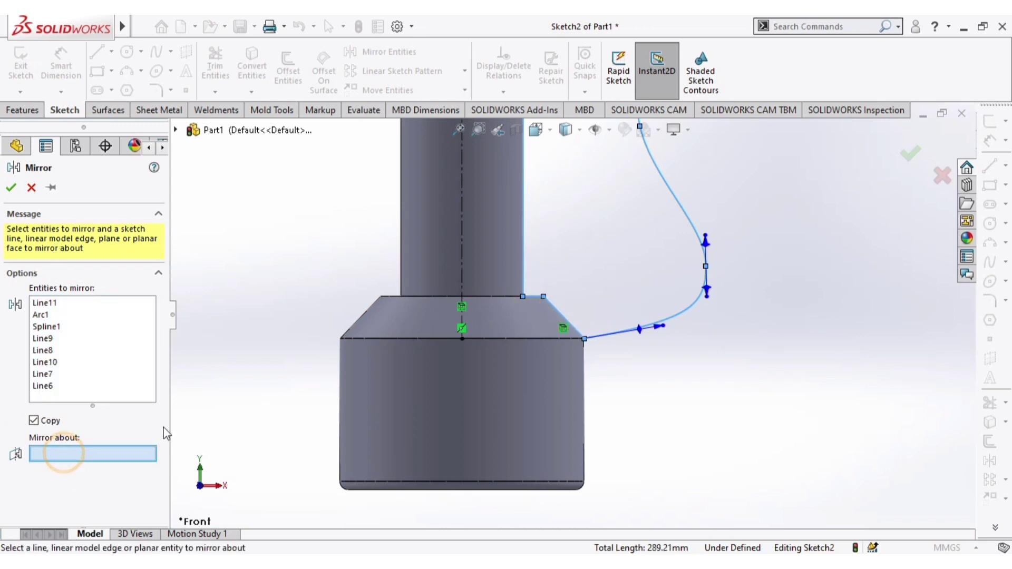
click(461, 230)
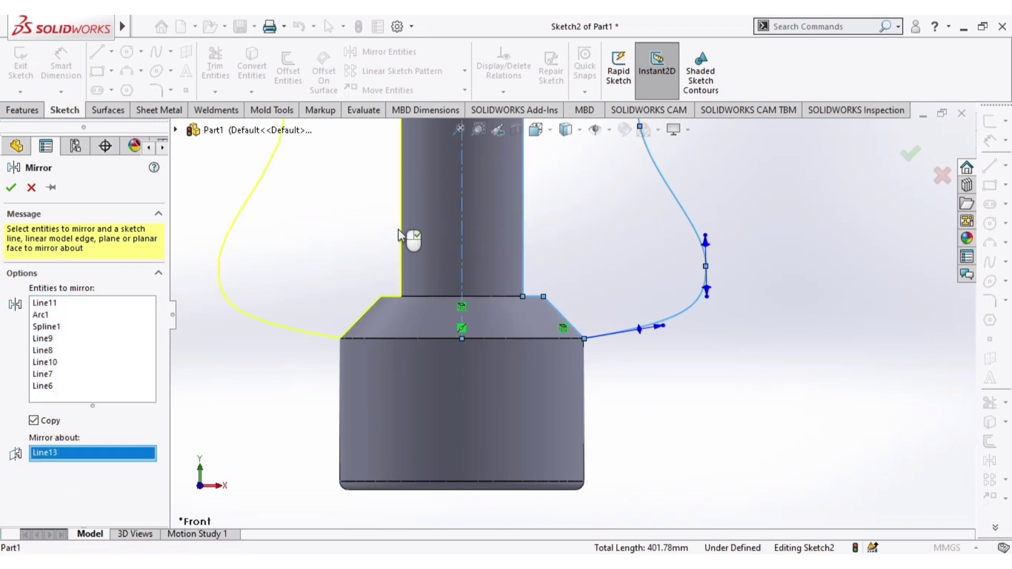
click(10, 191)
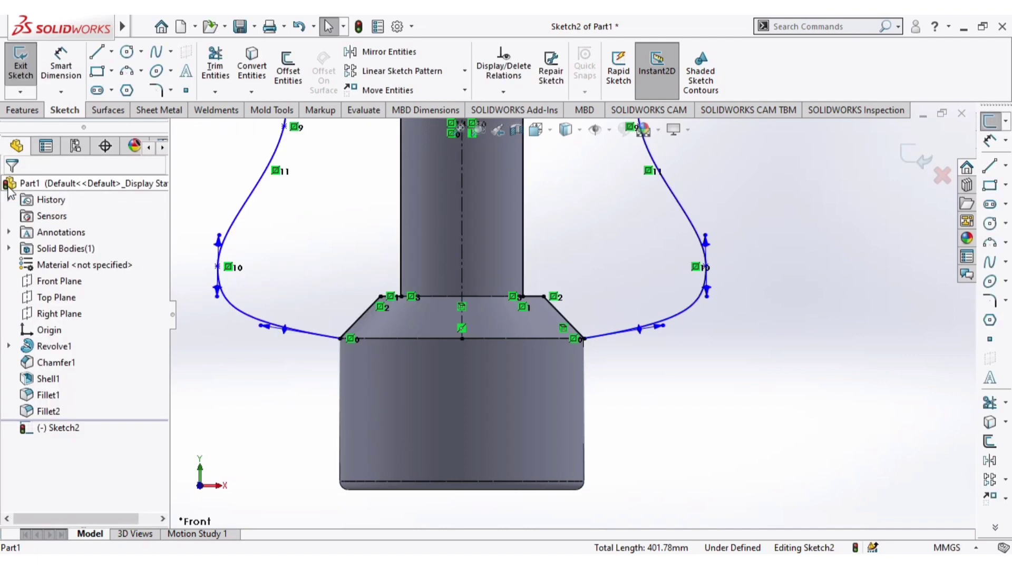
scroll(474, 335, up, 5)
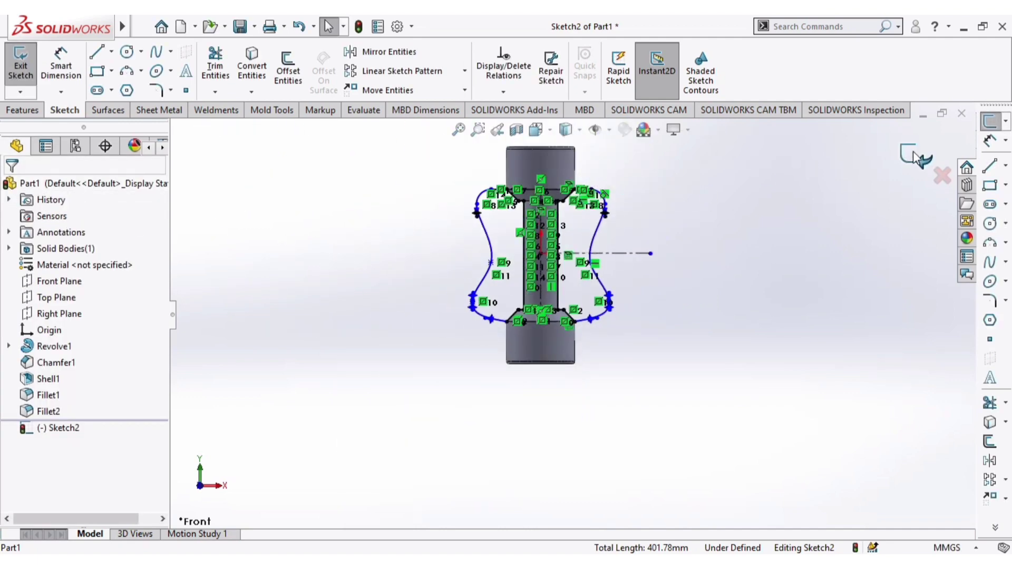
click(915, 154)
Start an Extruded Boss from the mirrored profile sketch with a Mid Plane end condition and a depth of 4 mm
mouse_move(669, 198)
middle_down()
mouse_move(716, 233)
mouse_move(749, 348)
mouse_move(790, 281)
mouse_move(704, 165)
middle_up()
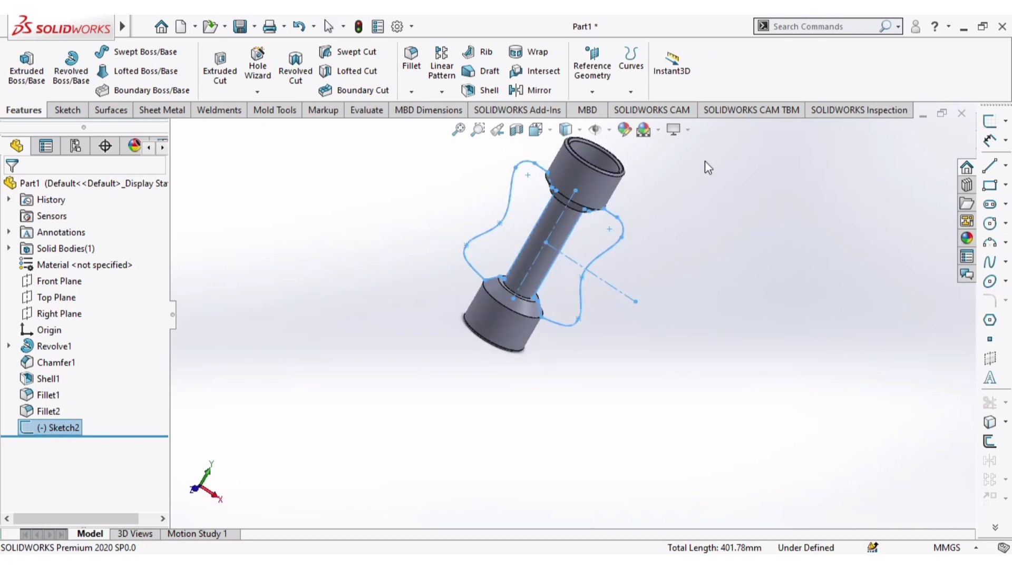
click(26, 68)
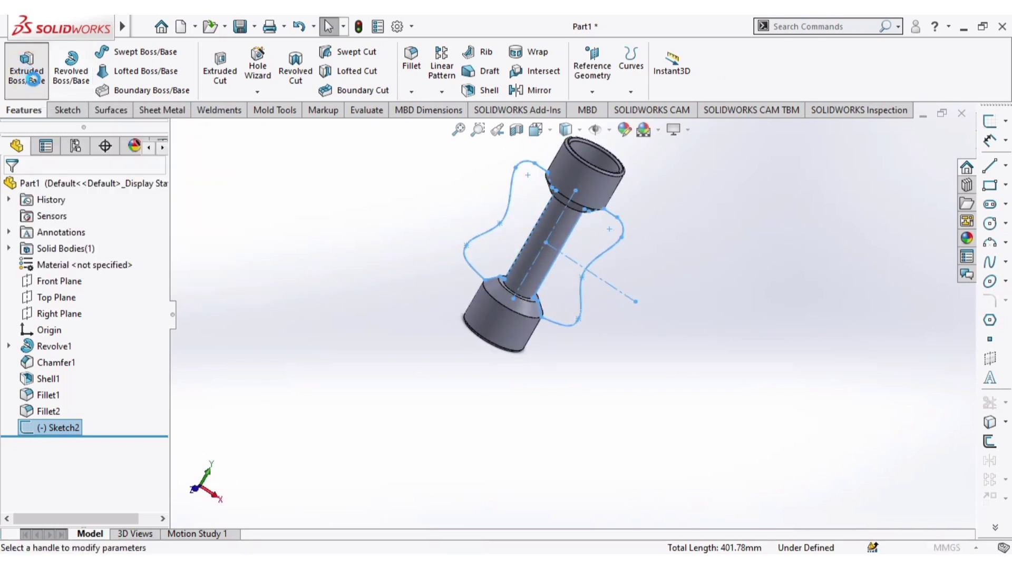
middle_drag(380, 216, 427, 279)
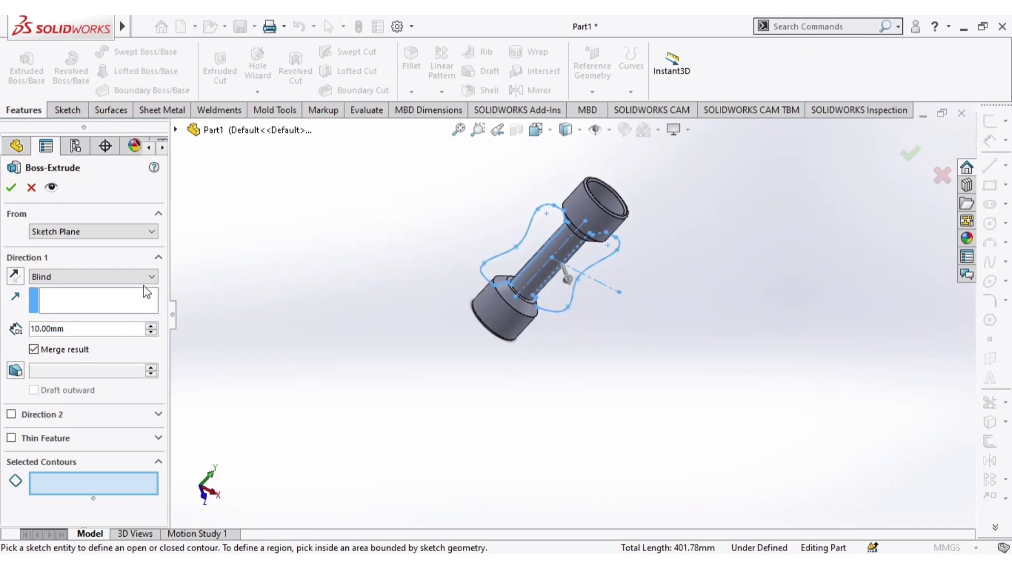
click(83, 276)
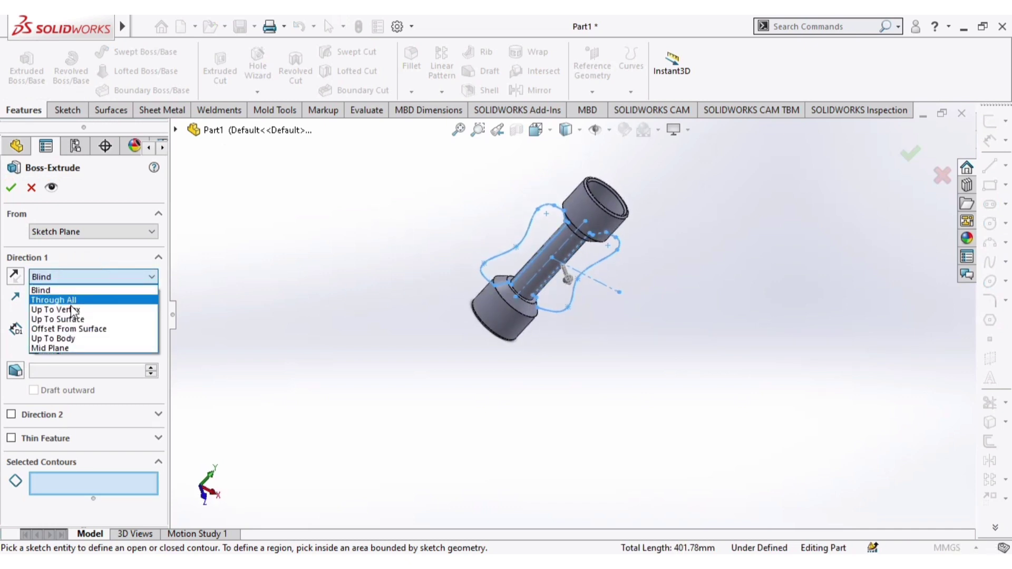
click(70, 348)
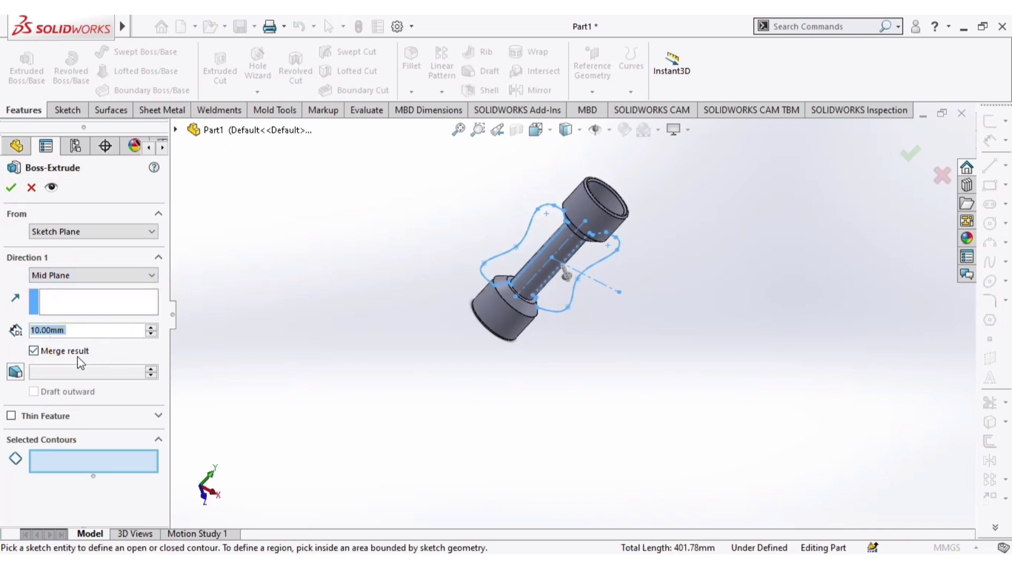
text(1)
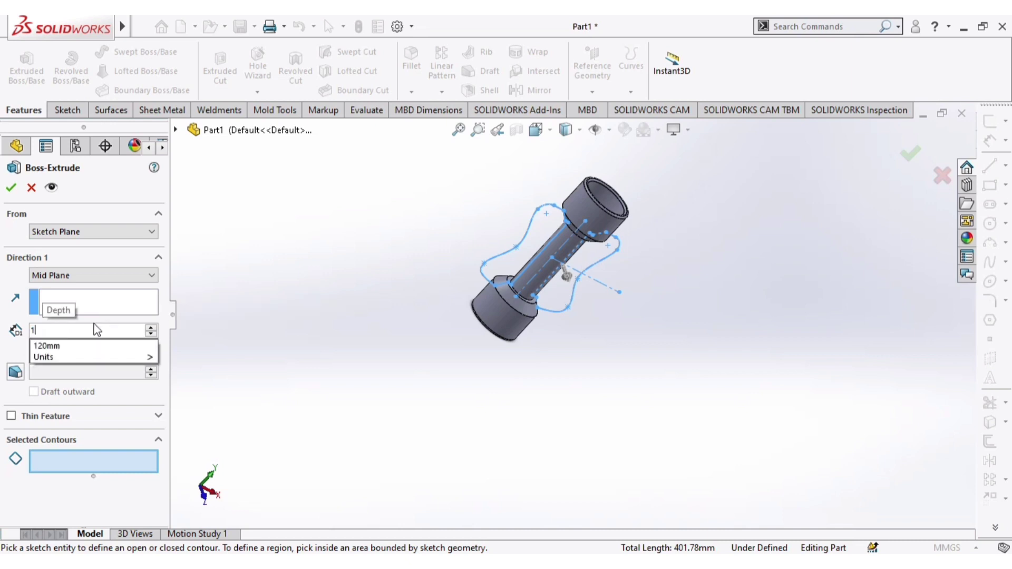
key(Return)
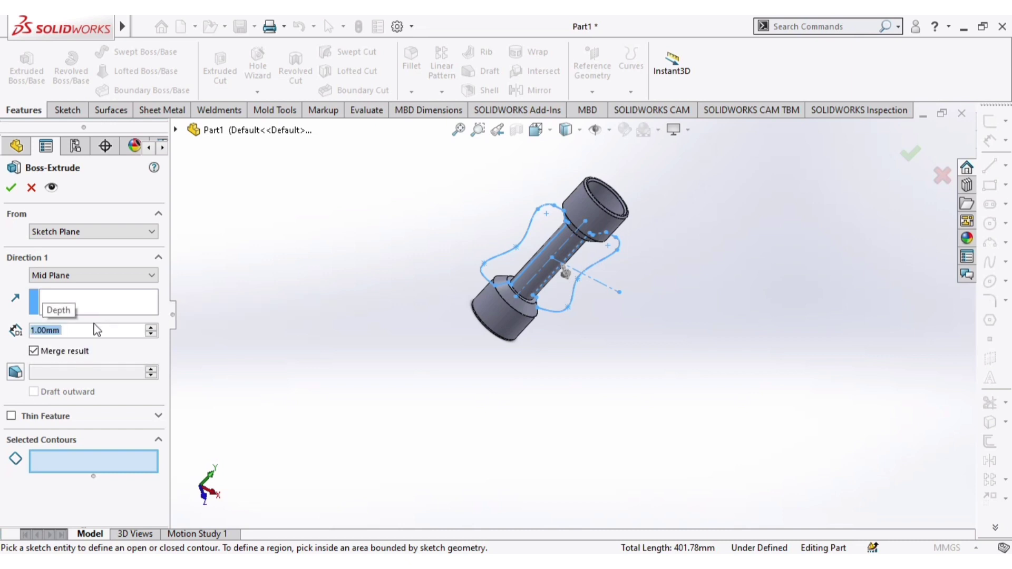
key(BackSpace)
key(Return)
Choose the two closed side regions as contours and complete the extrusion with Merge result turned off
click(536, 243)
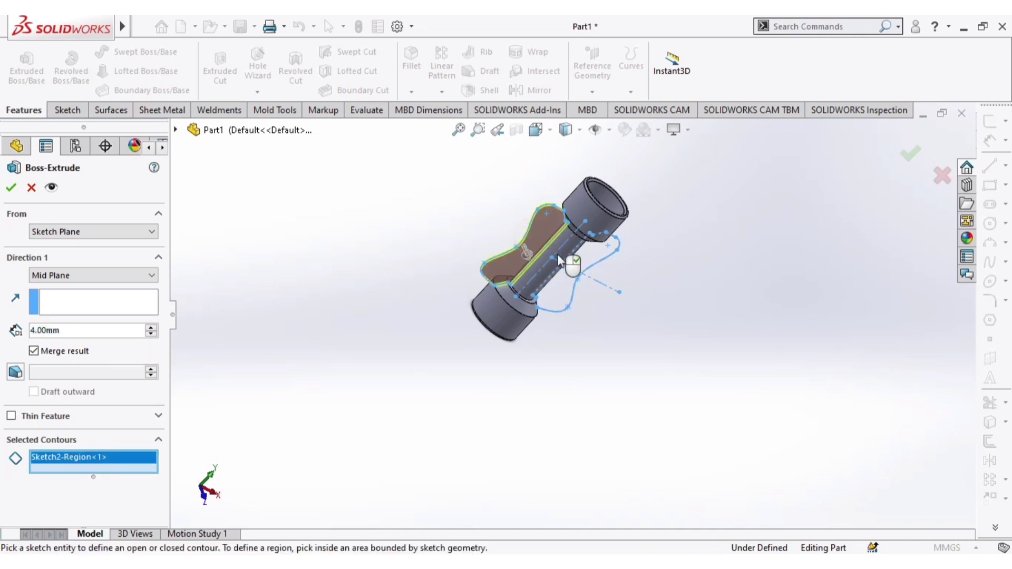
click(581, 264)
middle_drag(704, 294, 832, 212)
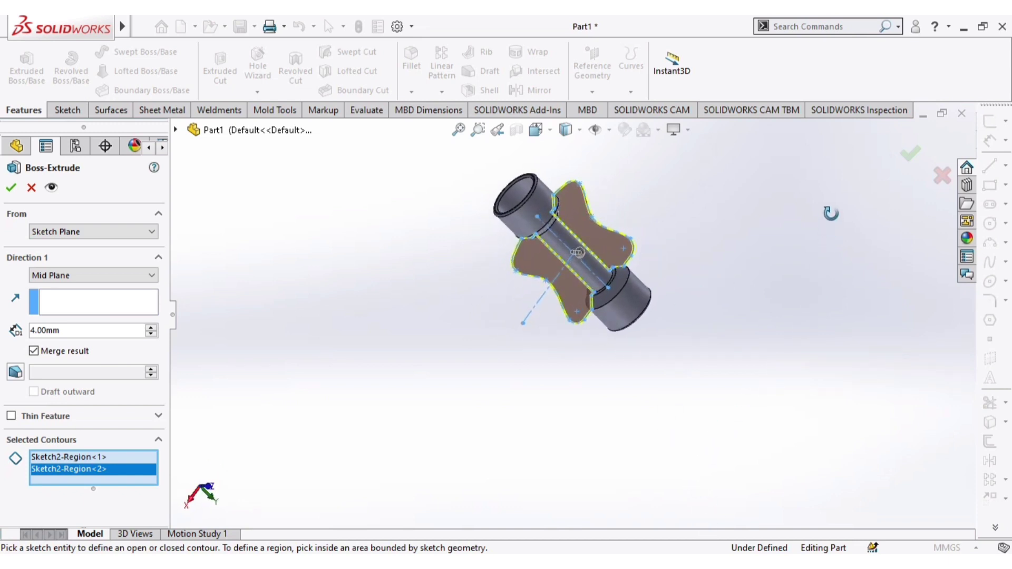
click(911, 153)
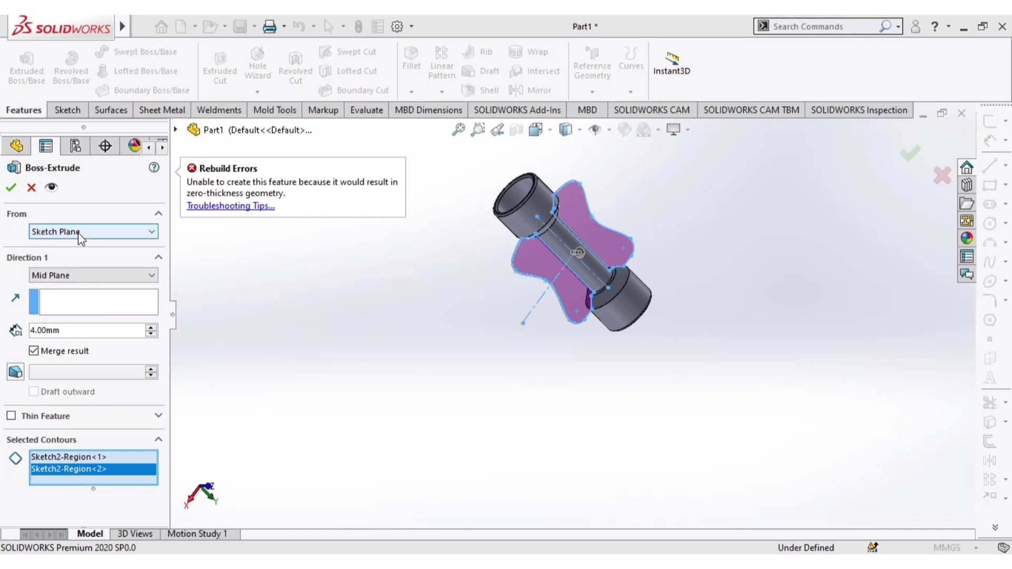
click(34, 352)
click(11, 188)
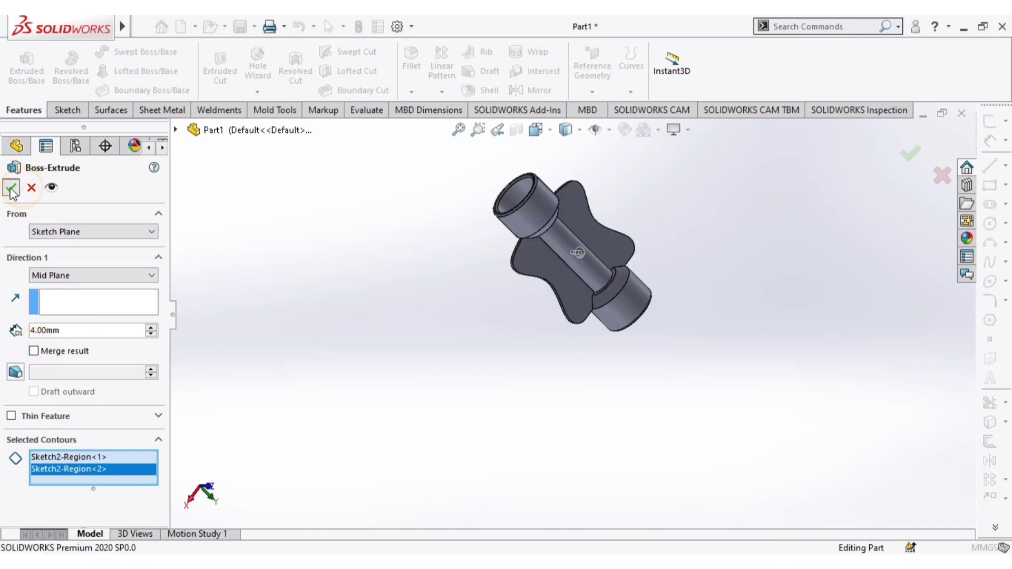
Start a Thread feature on the circular edge of the central bore inside one hollow end
middle_drag(691, 381, 587, 289)
middle_drag(661, 369, 682, 480)
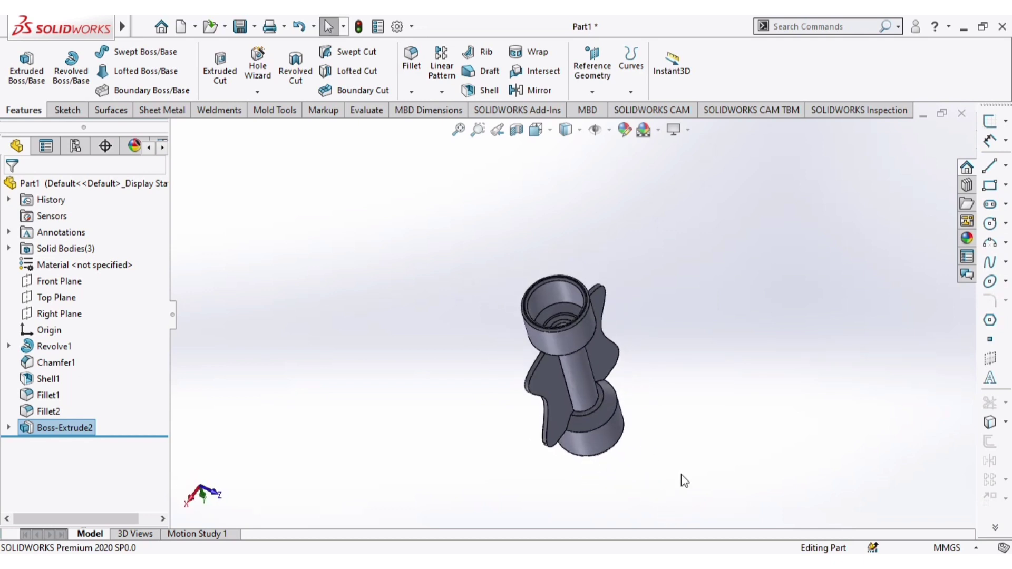
middle_drag(680, 314, 624, 355)
middle_drag(736, 276, 696, 339)
scroll(586, 332, down, 10)
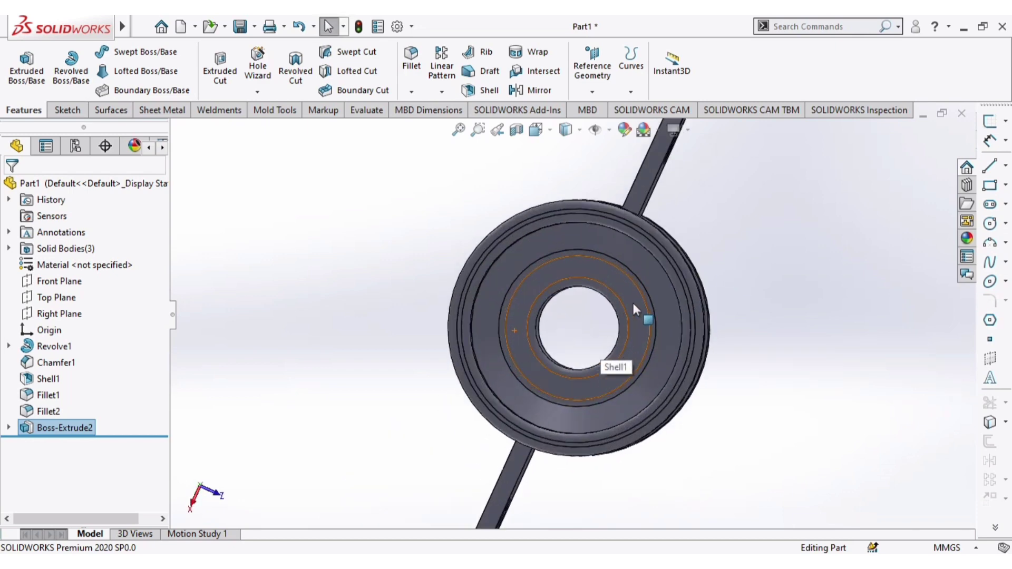
middle_drag(808, 250, 812, 263)
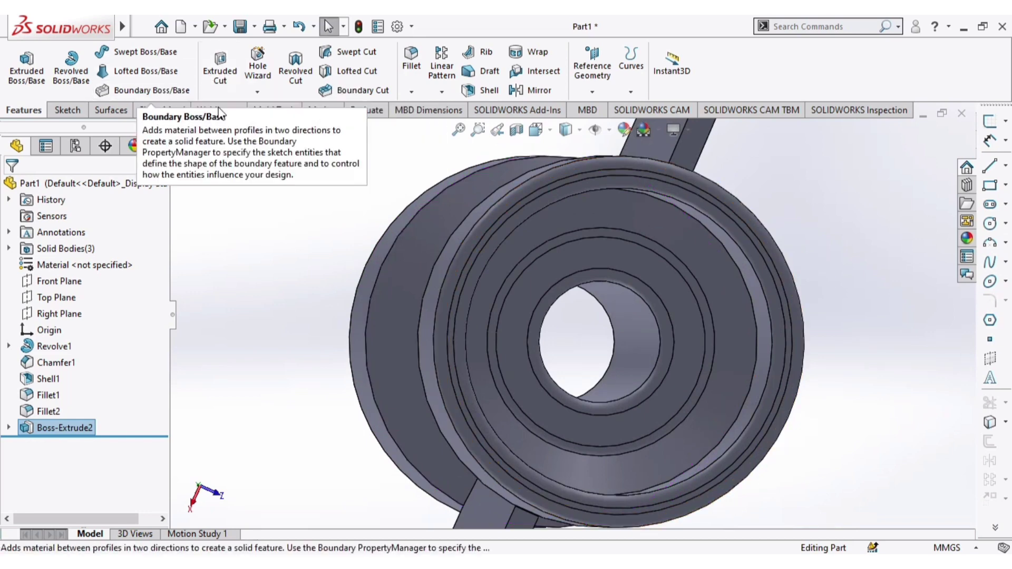
click(258, 92)
click(278, 146)
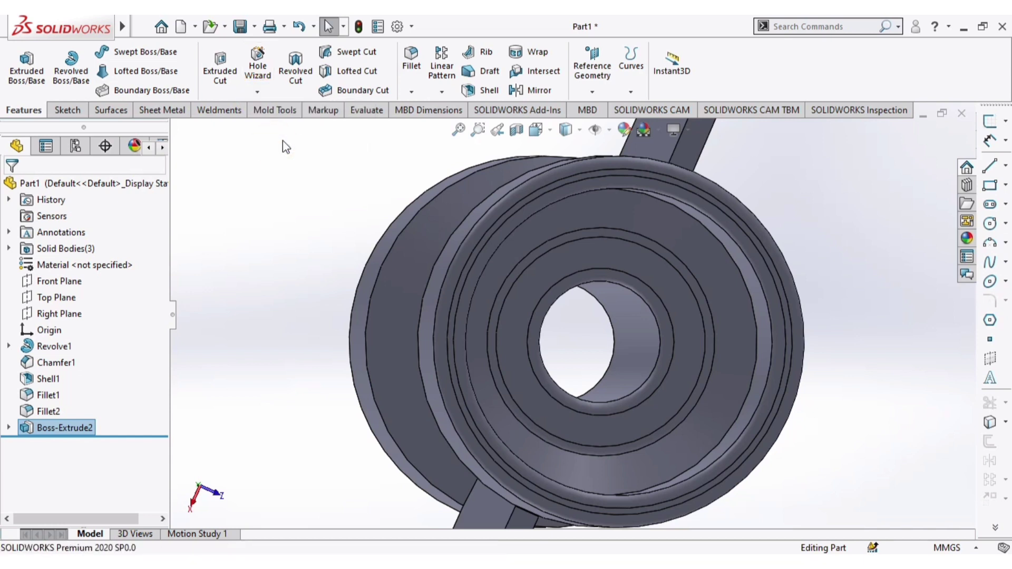
click(624, 287)
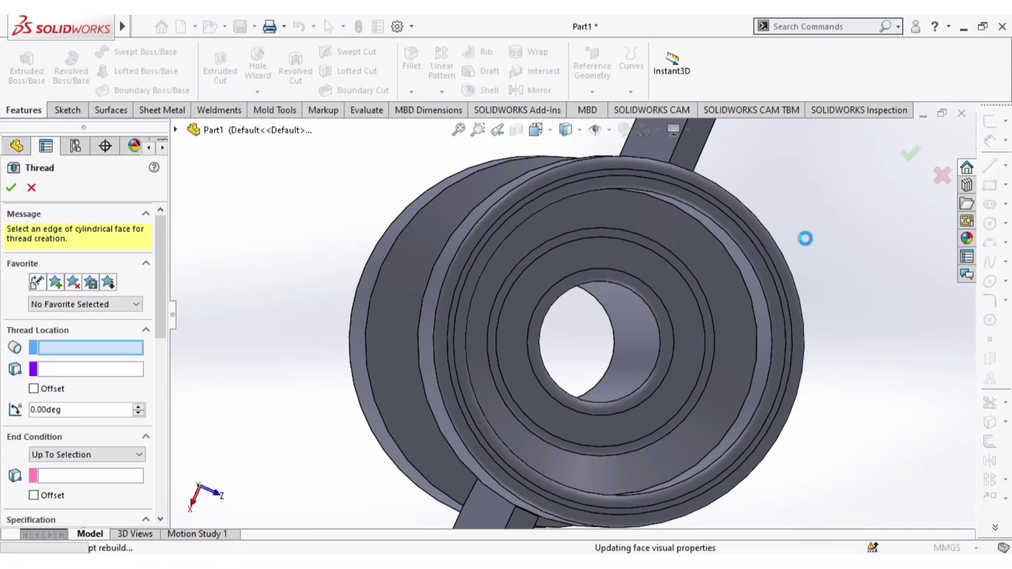
Set the thread's Up To Selection end condition to the bore's circular edge inside the opposite hollow end
middle_drag(801, 241, 878, 288)
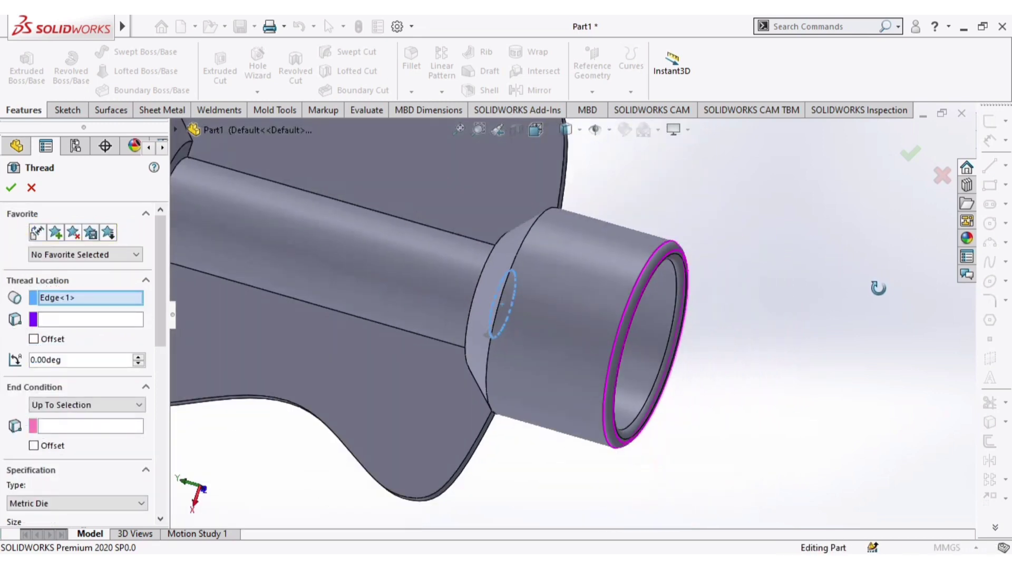
scroll(829, 288, up, 2)
middle_drag(689, 244, 811, 336)
scroll(680, 334, down, 4)
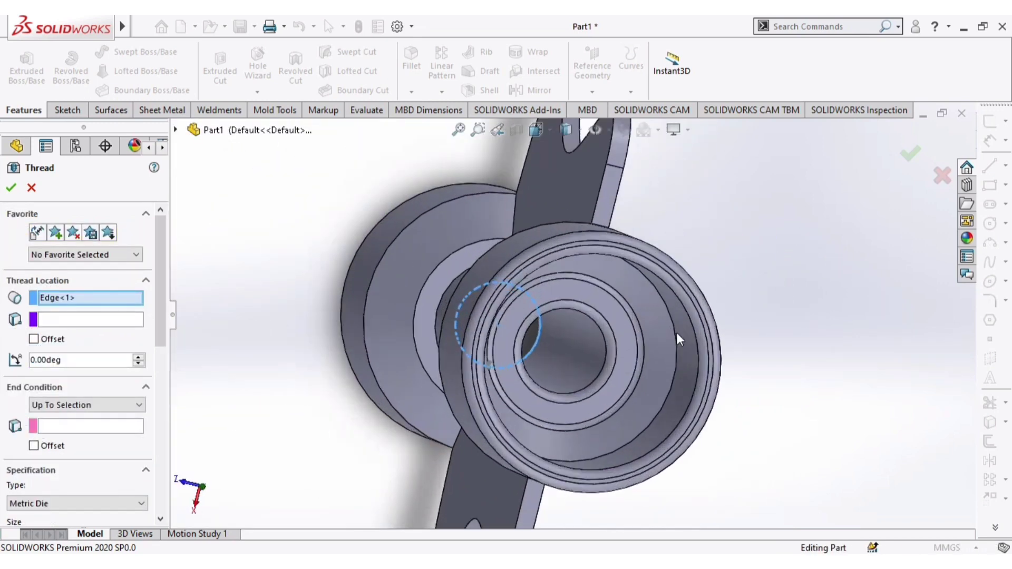
click(89, 428)
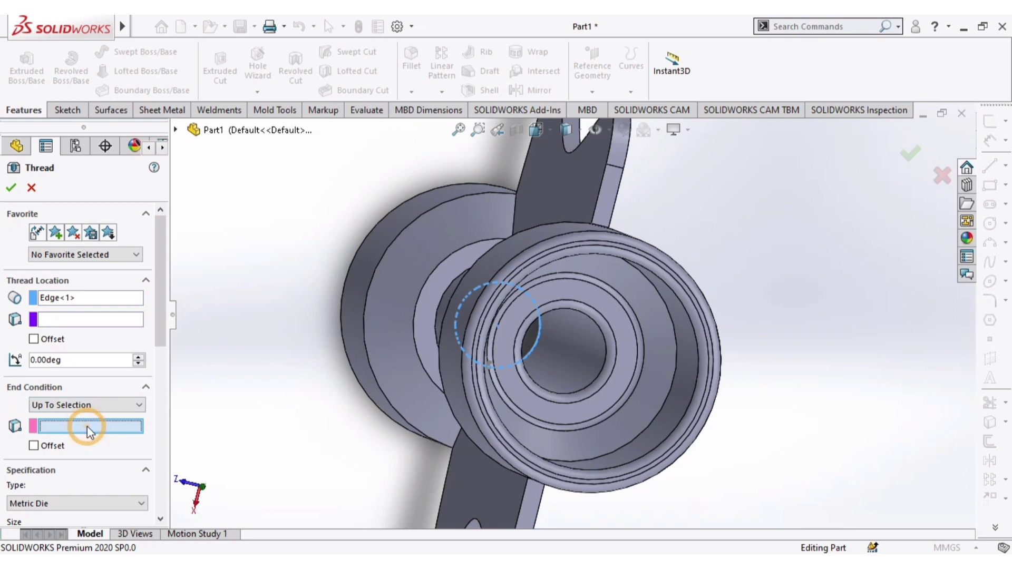
click(589, 319)
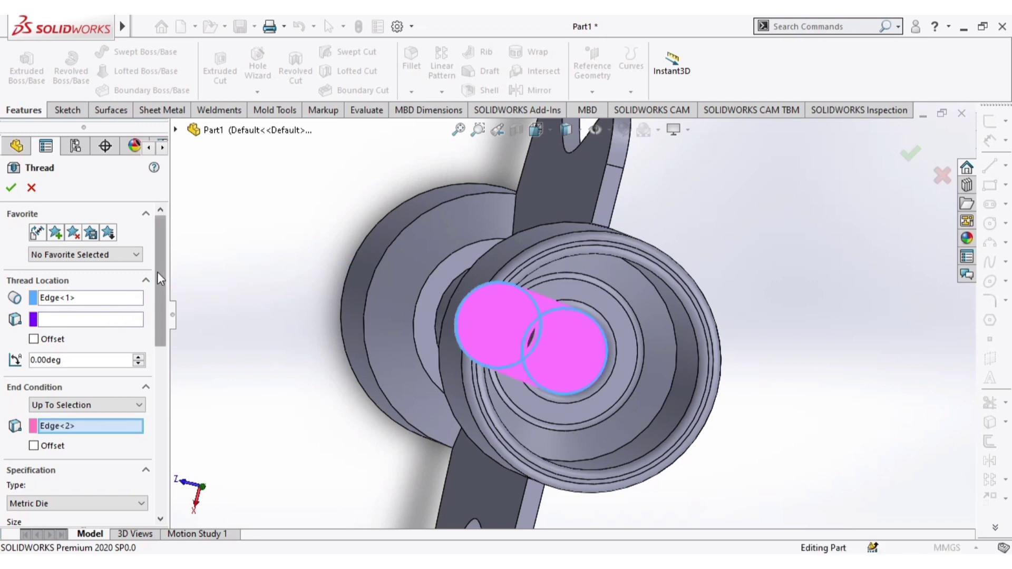
Set the Metric Die thread size to M39x3.0
drag(161, 278, 167, 360)
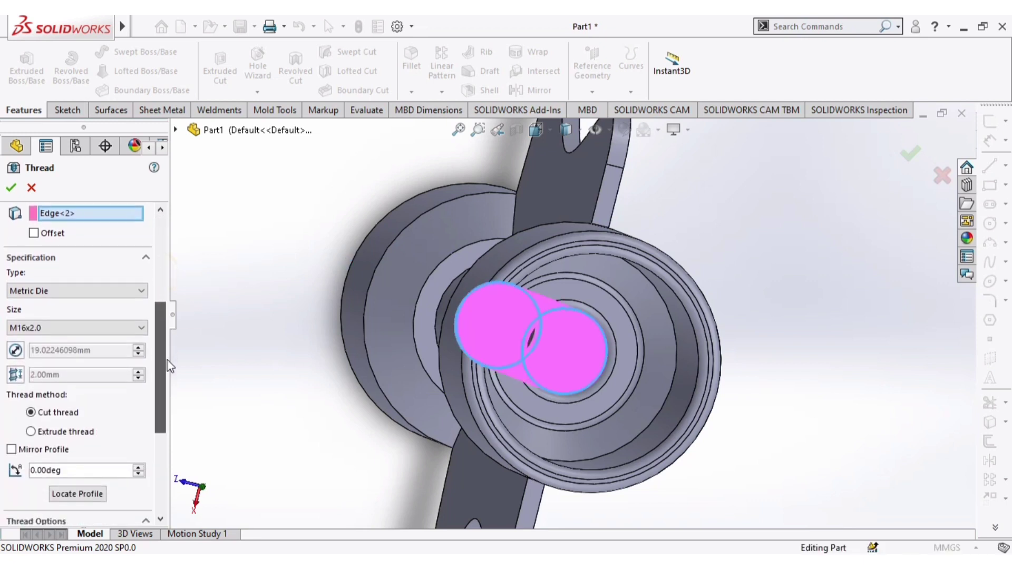
click(43, 330)
click(29, 291)
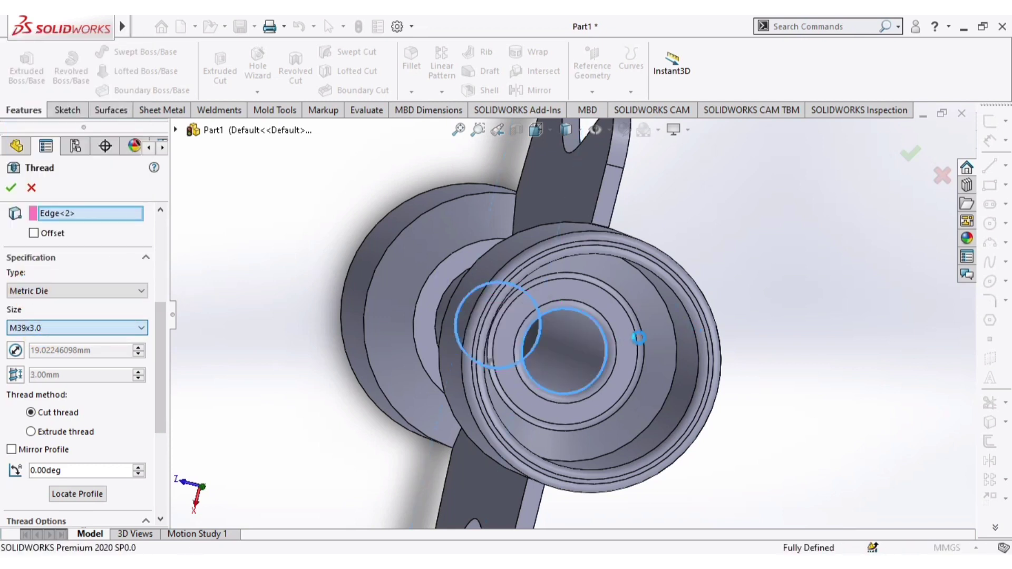
Switch the bore thread's method from cutting to Extrude thread
click(68, 432)
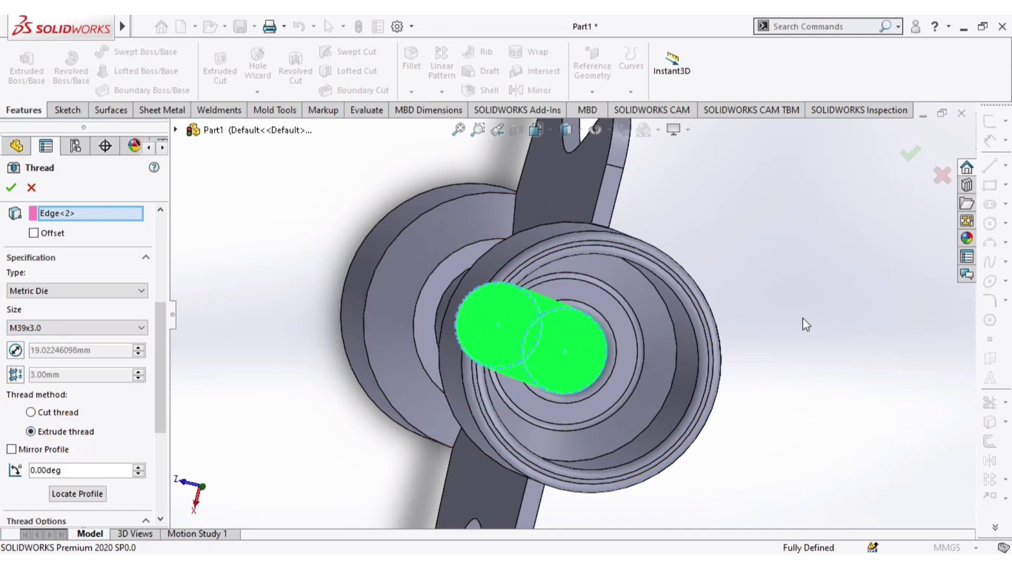
middle_drag(739, 321, 792, 308)
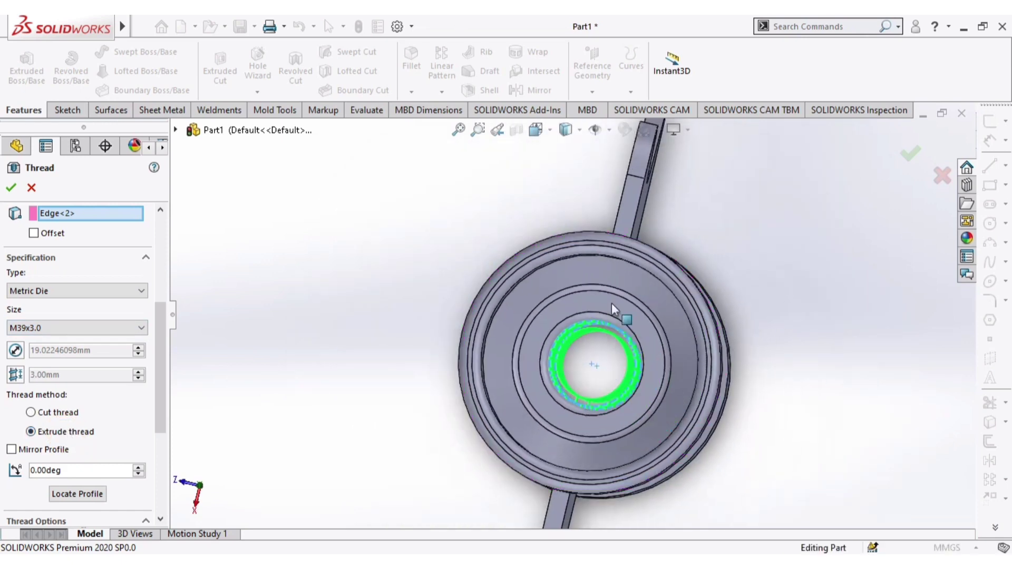
Try to create the extruded bore thread with the Metric Die size M10x1.0
drag(163, 339, 154, 325)
click(85, 362)
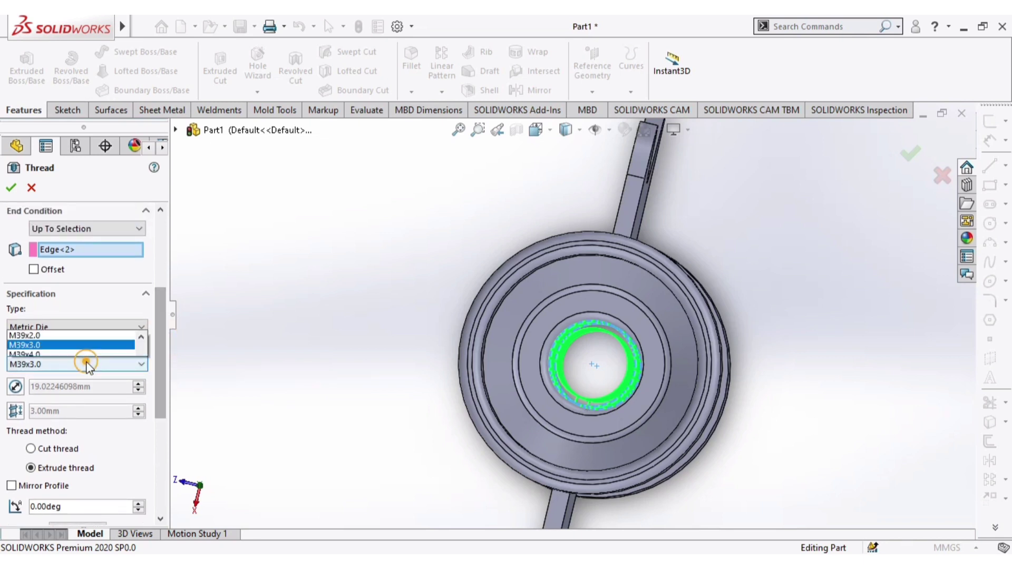
scroll(33, 253, up, 8)
scroll(42, 247, up, 5)
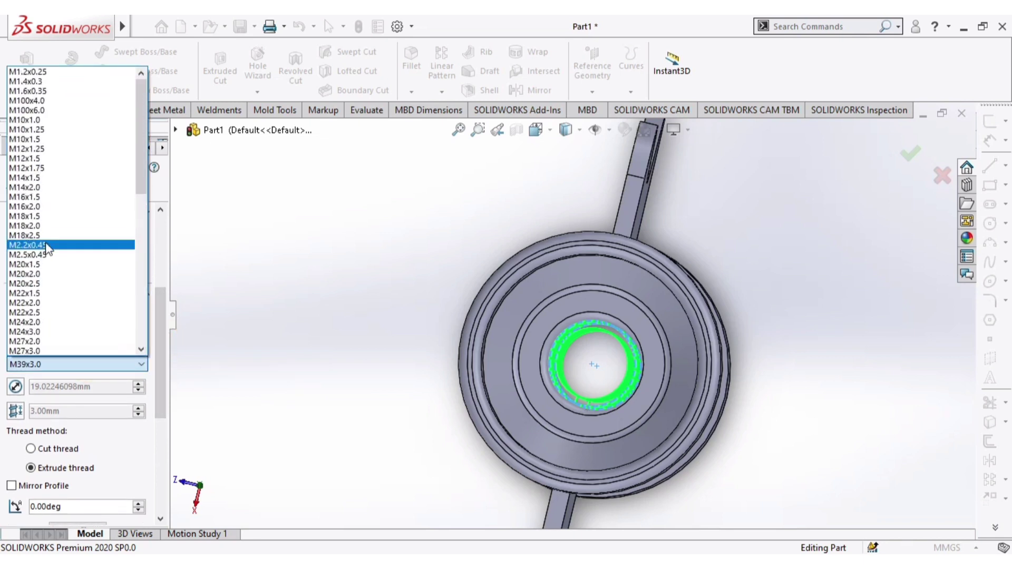
click(29, 123)
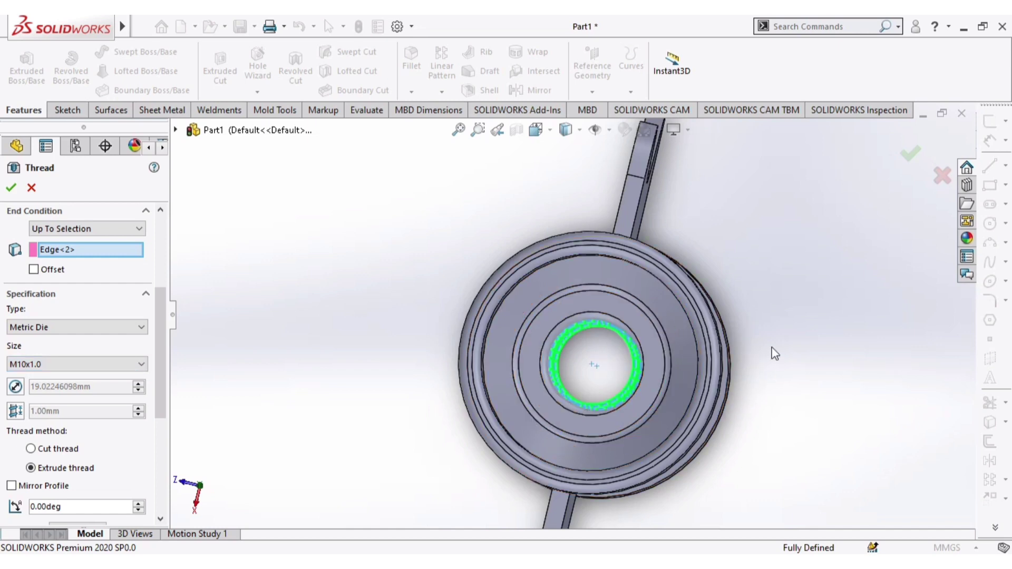
middle_drag(773, 352, 794, 346)
scroll(637, 338, up, 3)
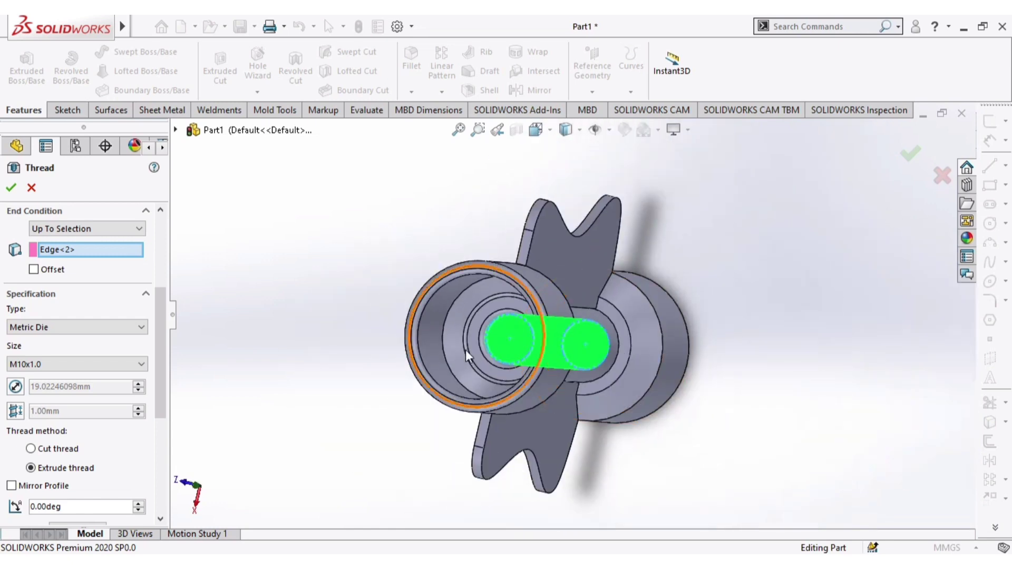
middle_drag(467, 350, 837, 239)
click(917, 156)
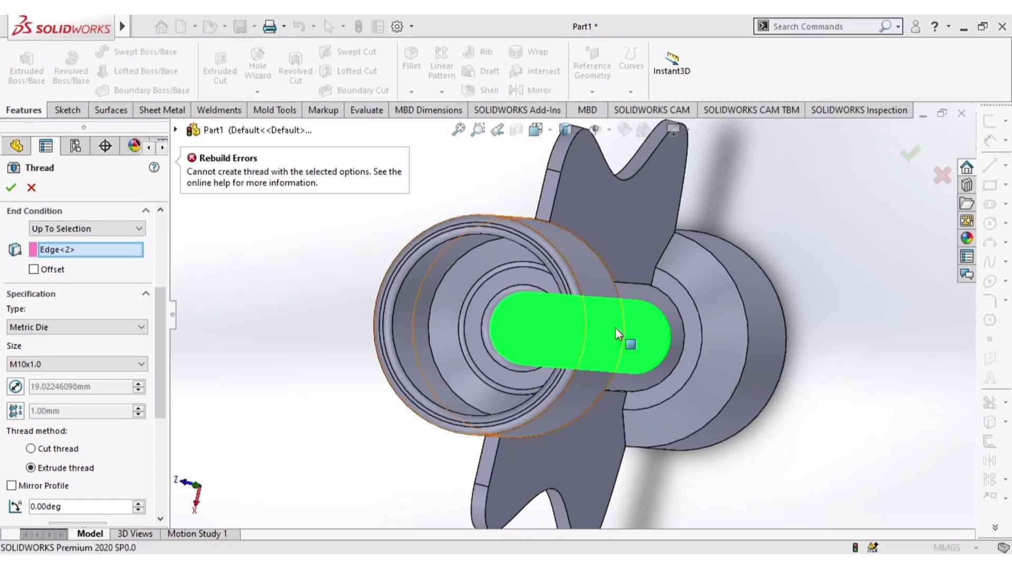
Set the Metric Die thread size to M1.4x0.3 and confirm the extruded thread through the bore
click(34, 365)
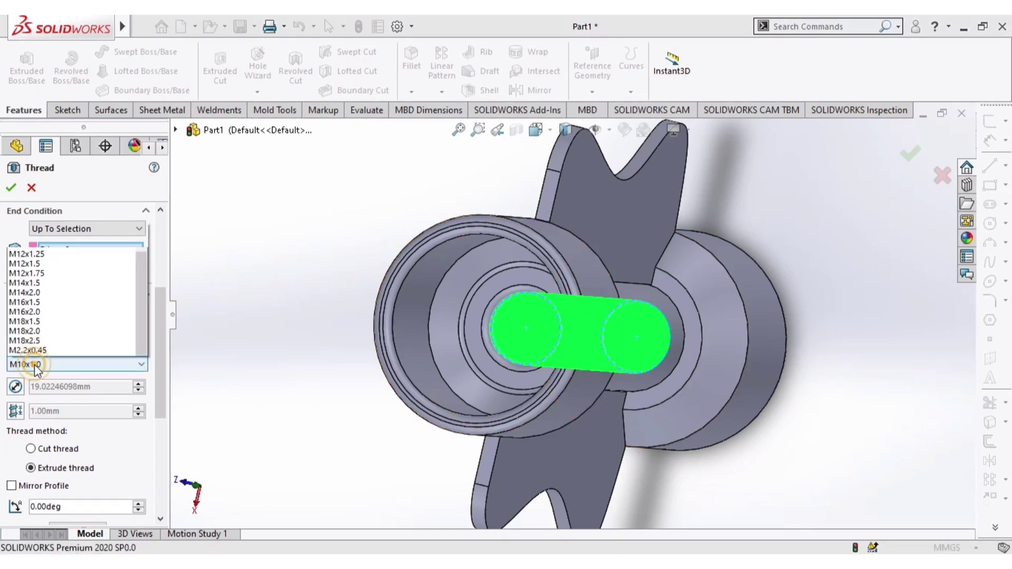
scroll(81, 176, up, 2)
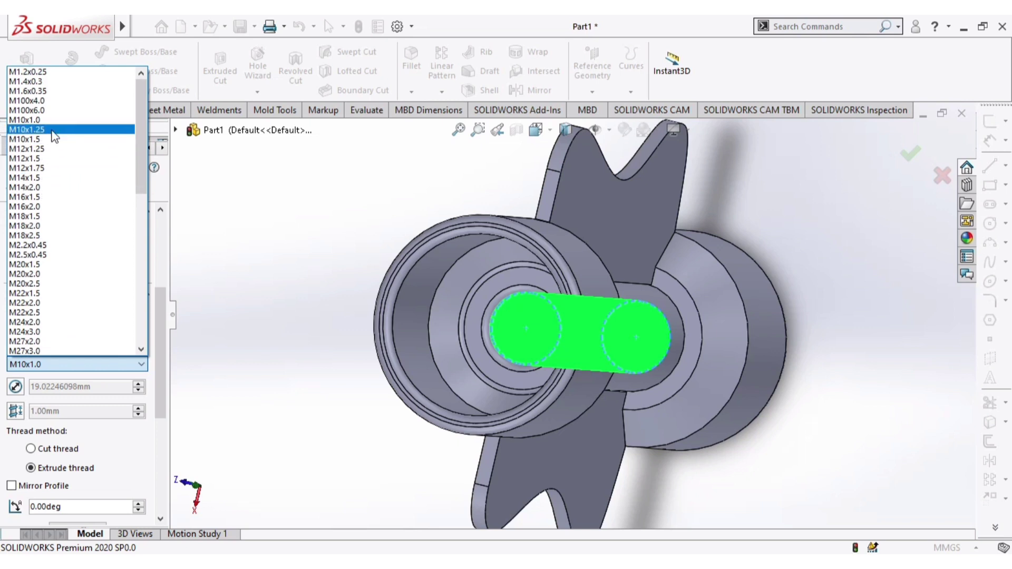
click(28, 81)
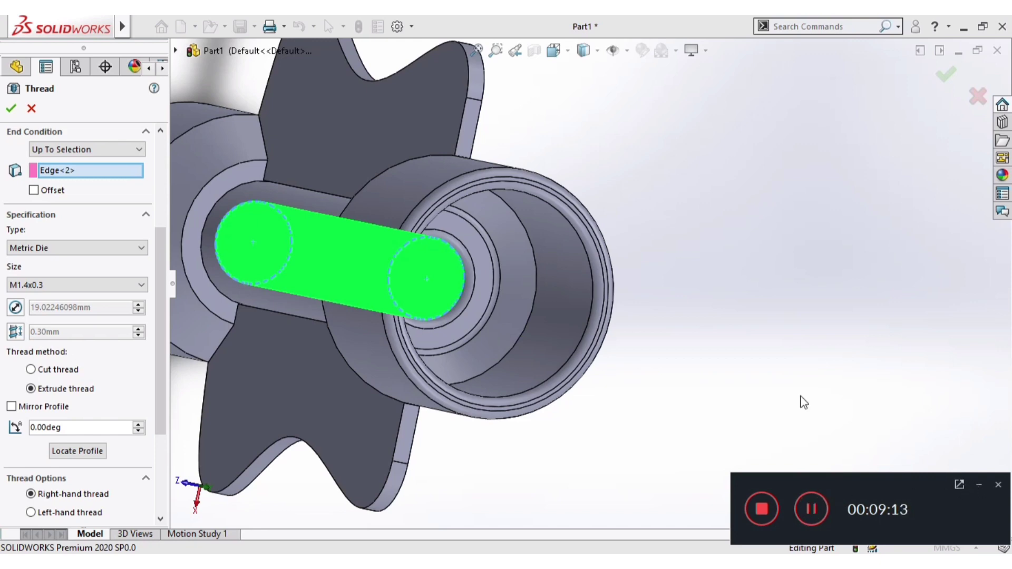
key(F10)
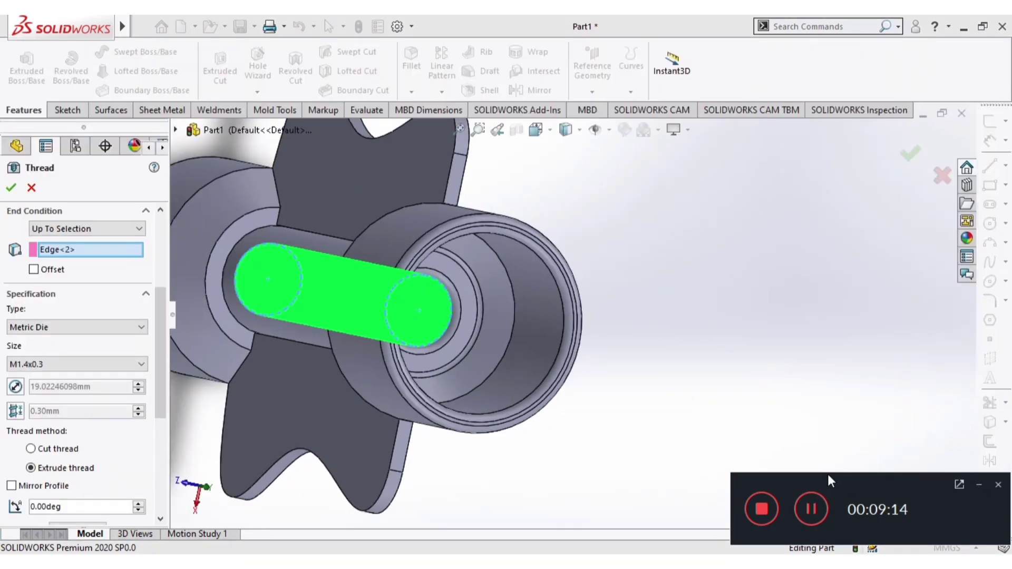
click(977, 482)
scroll(582, 291, up, 3)
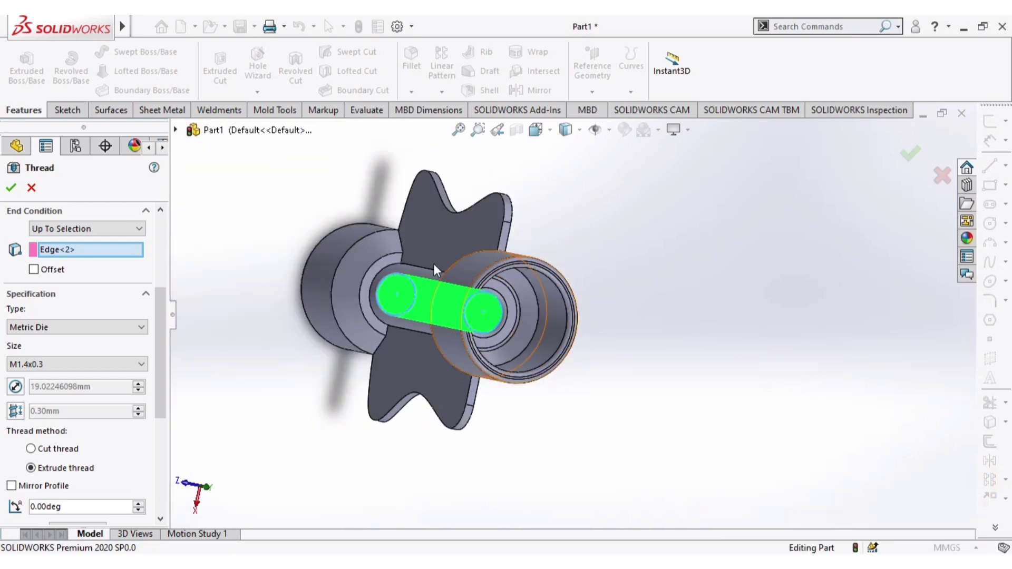
scroll(433, 267, down, 2)
click(904, 157)
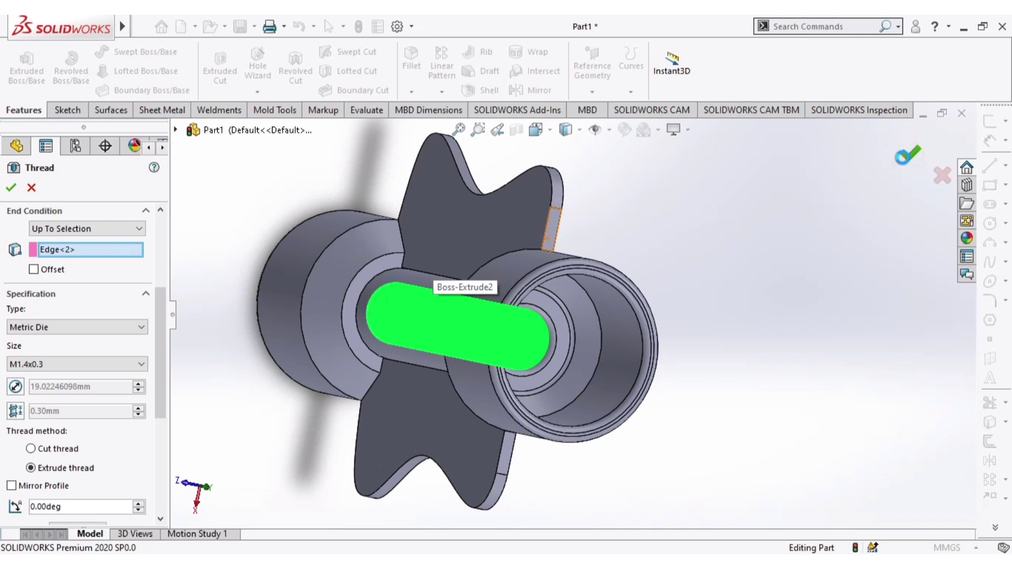